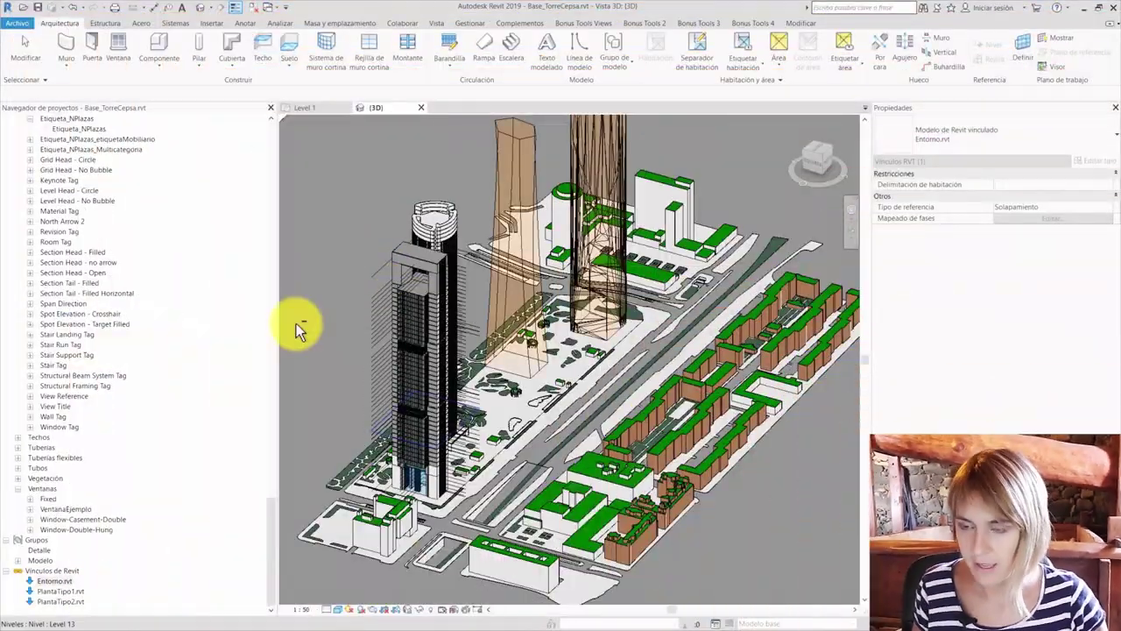
- Orbit the 3D view to look down on the towers and select the linked Entorno.rvt model
scroll(782, 373, "down", 3)
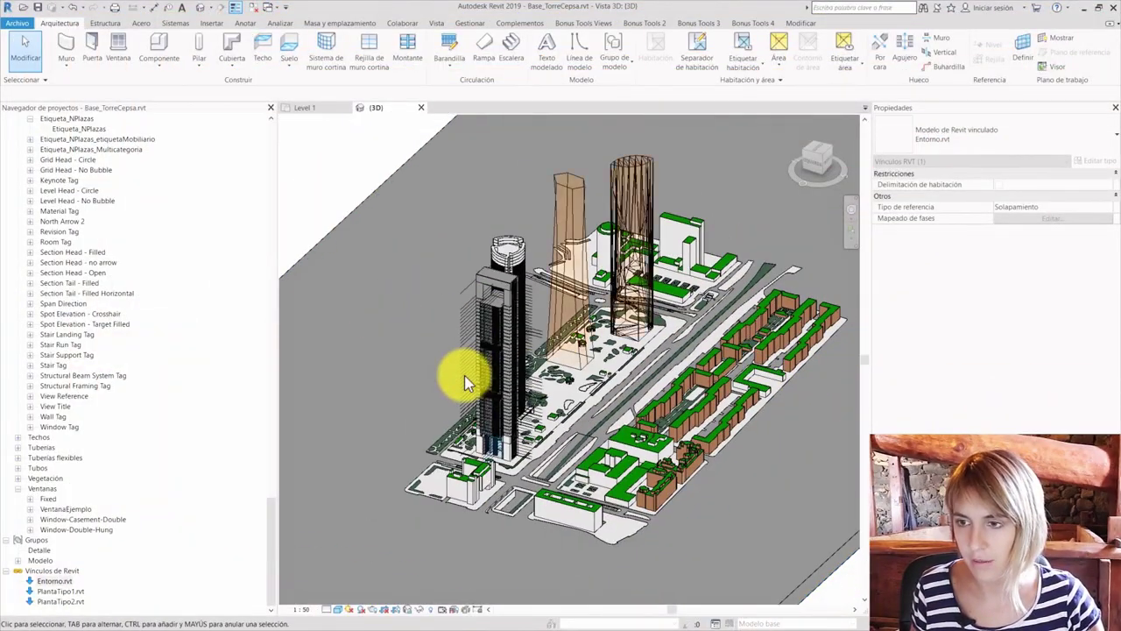
scroll(464, 375, "up", 5)
mouse_move(438, 413)
middle_mouse_down("shift")
mouse_move(421, 426)
mouse_move(589, 408)
mouse_move(556, 288)
middle_mouse_up("shift")
mouse_move(583, 388)
middle_mouse_down("shift")
mouse_move(591, 555)
mouse_move(611, 383)
mouse_move(546, 325)
mouse_move(508, 446)
mouse_move(519, 464)
middle_mouse_up("shift")
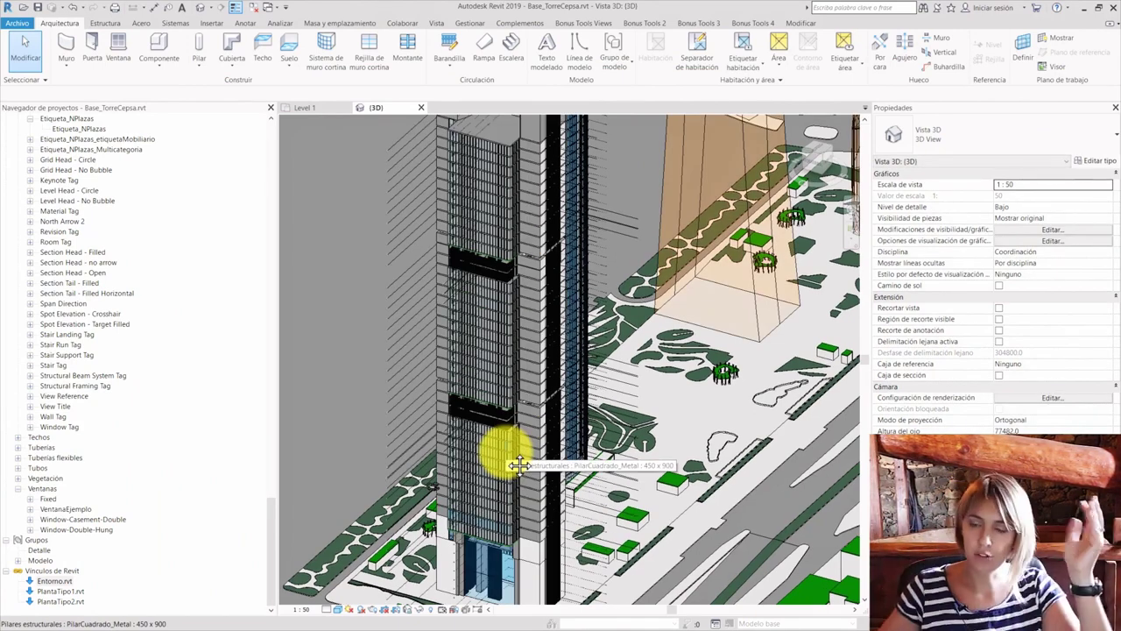
mouse_move(271, 550)
left_mouse_down()
mouse_move(286, 365)
mouse_move(249, 178)
left_mouse_up()
left_click(66, 581)
left_click_drag(271, 509, 265, 127)
- Open the Level 1 plan, select the Ascensor elevator door and edit its family
left_click(304, 107)
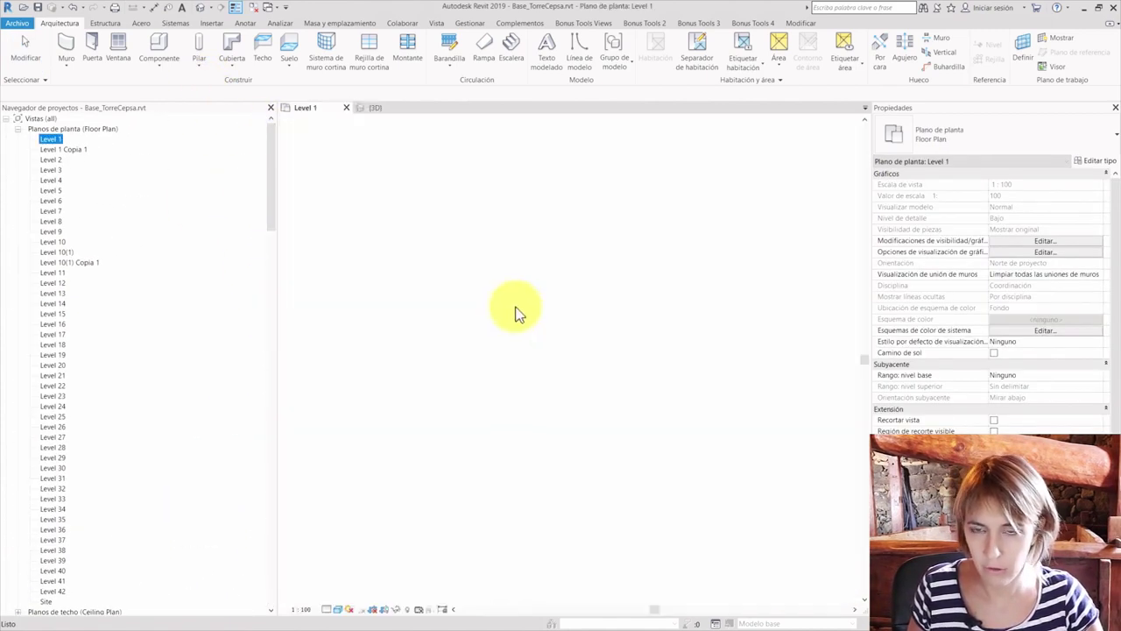
left_click(469, 310)
scroll(526, 320, "up", 3)
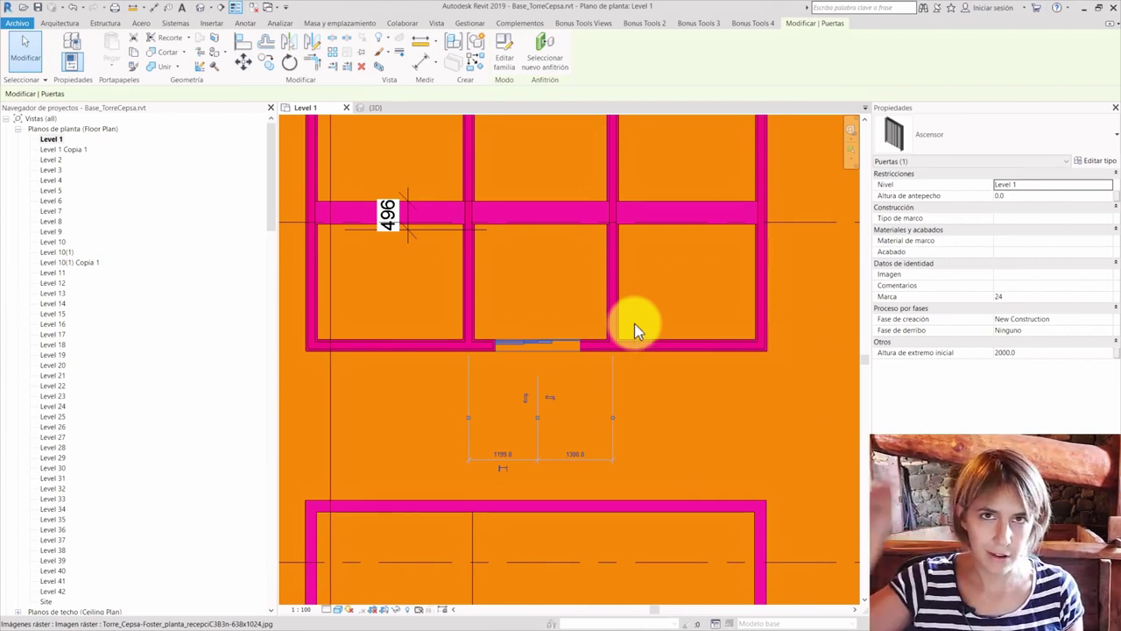
left_click(504, 49)
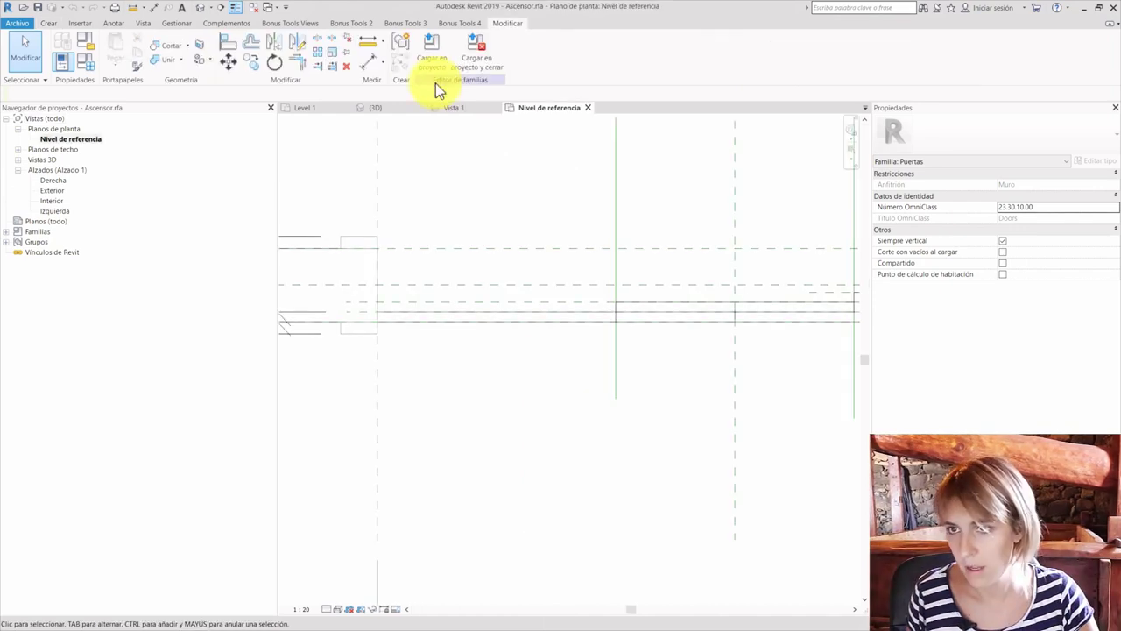
- Switch back to the project's Level 1 plan and zoom in around the elevator door
left_click(272, 9)
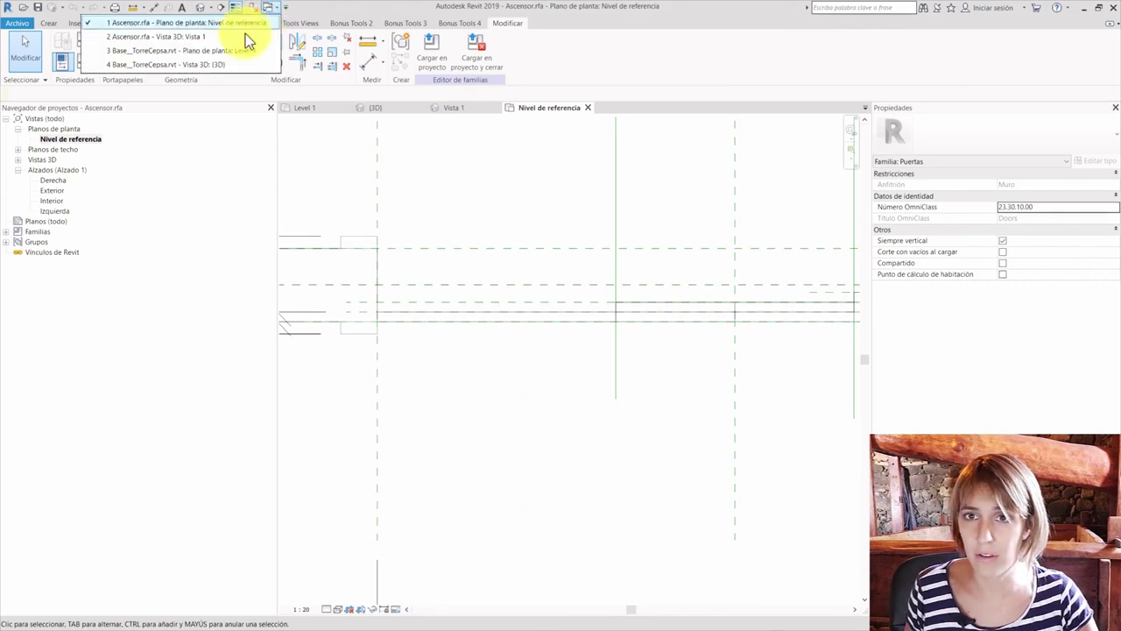
left_click(232, 51)
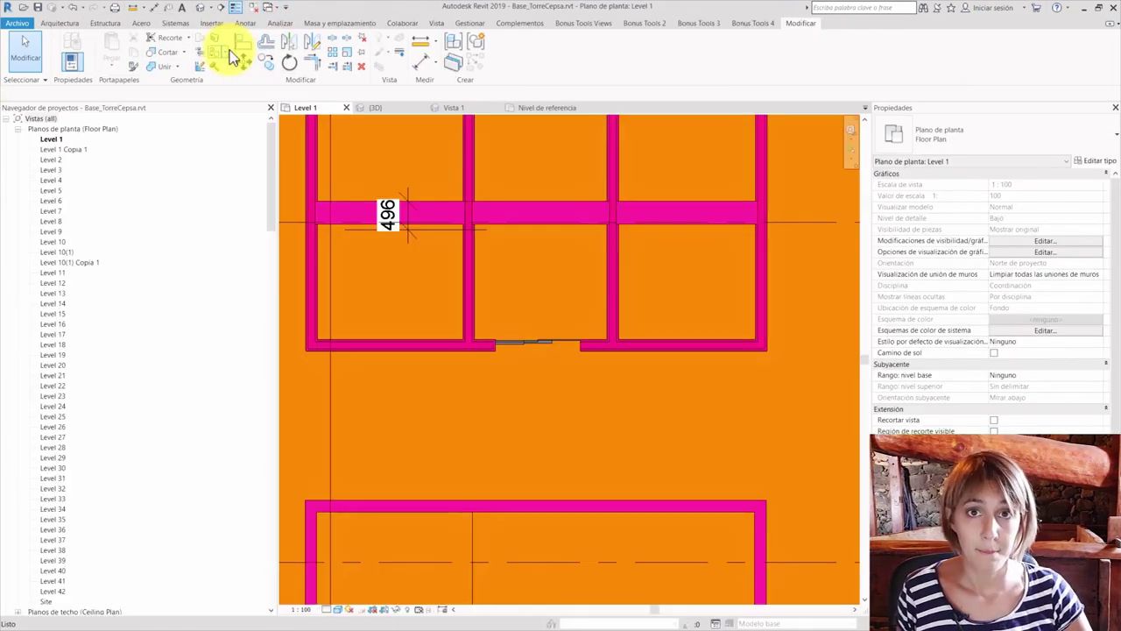
left_click(538, 354)
scroll(506, 352, "up", 4)
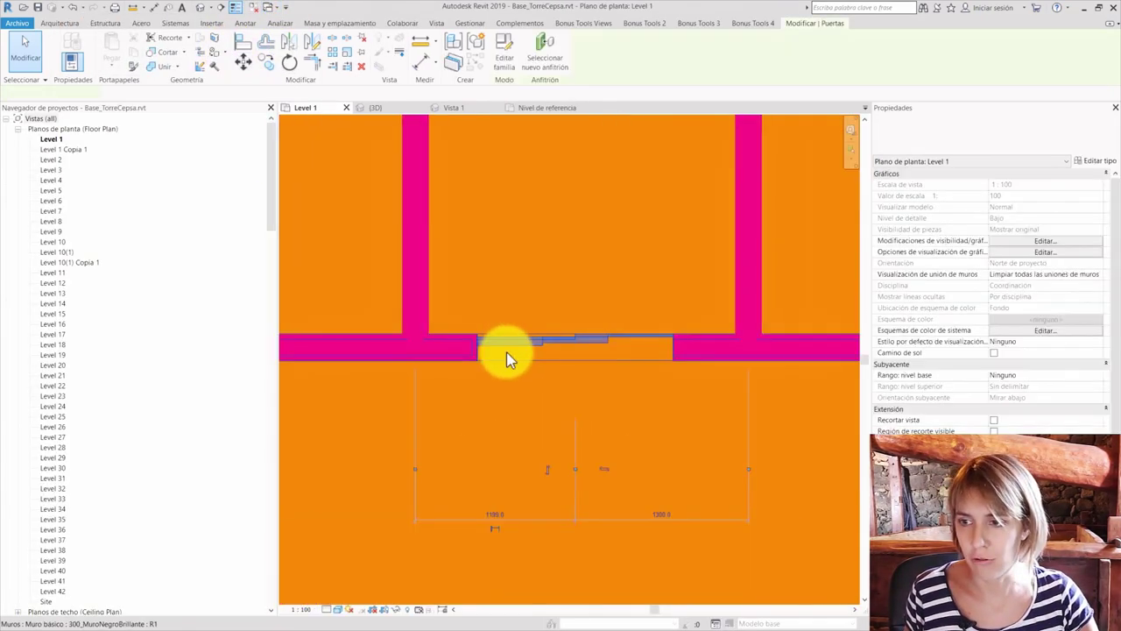
scroll(510, 398, "up", 2)
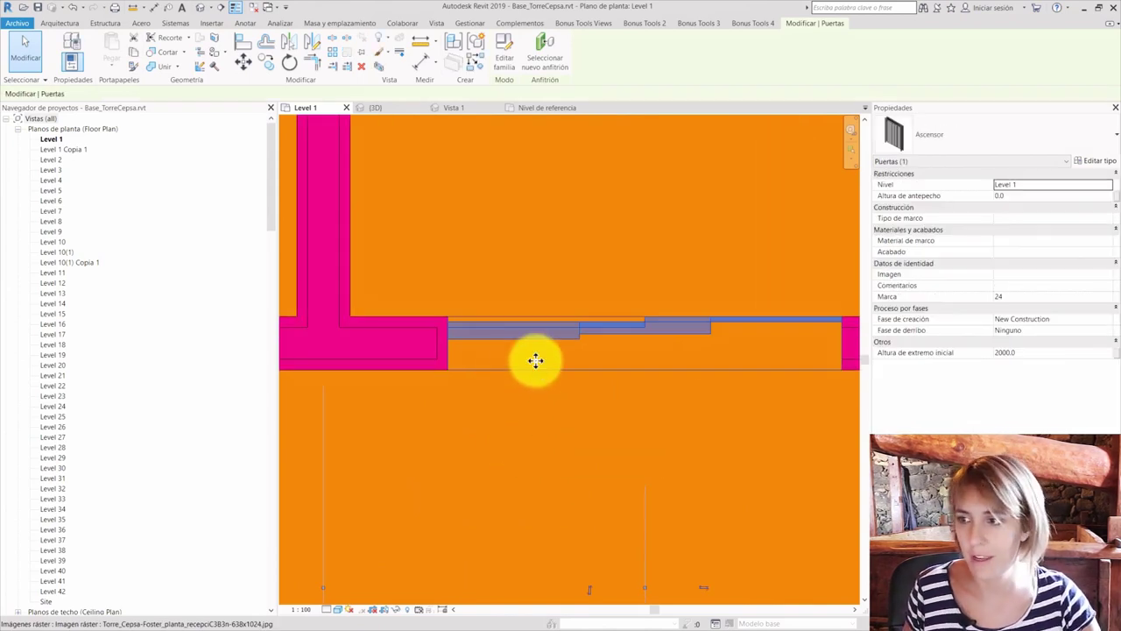
scroll(393, 318, "down", 1)
scroll(399, 320, "down", 2)
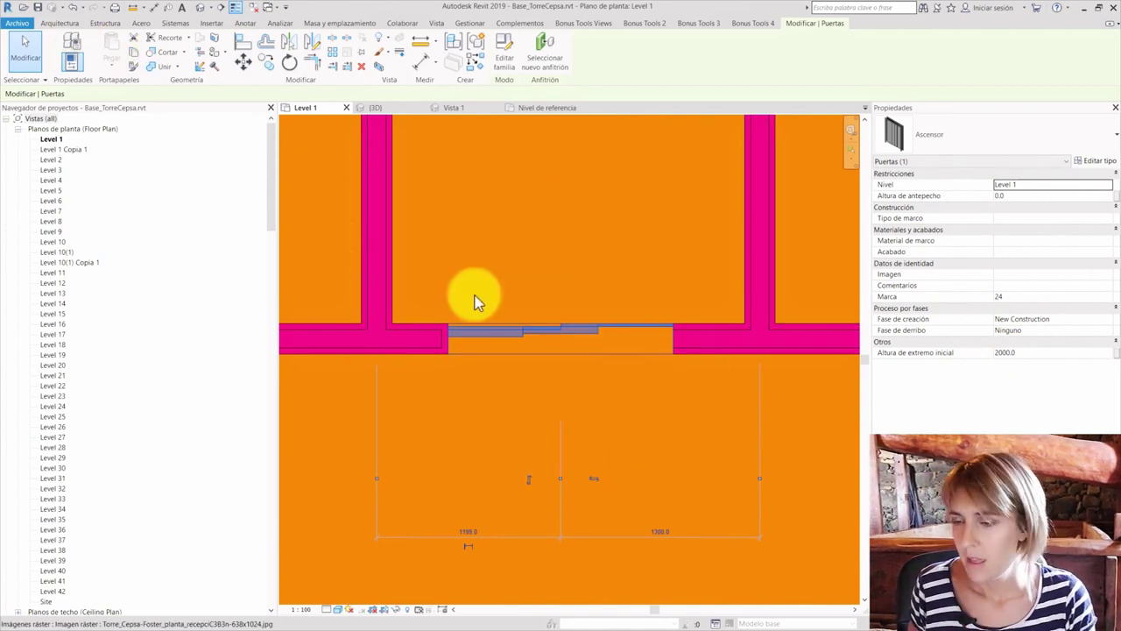
scroll(473, 302, "up", 2)
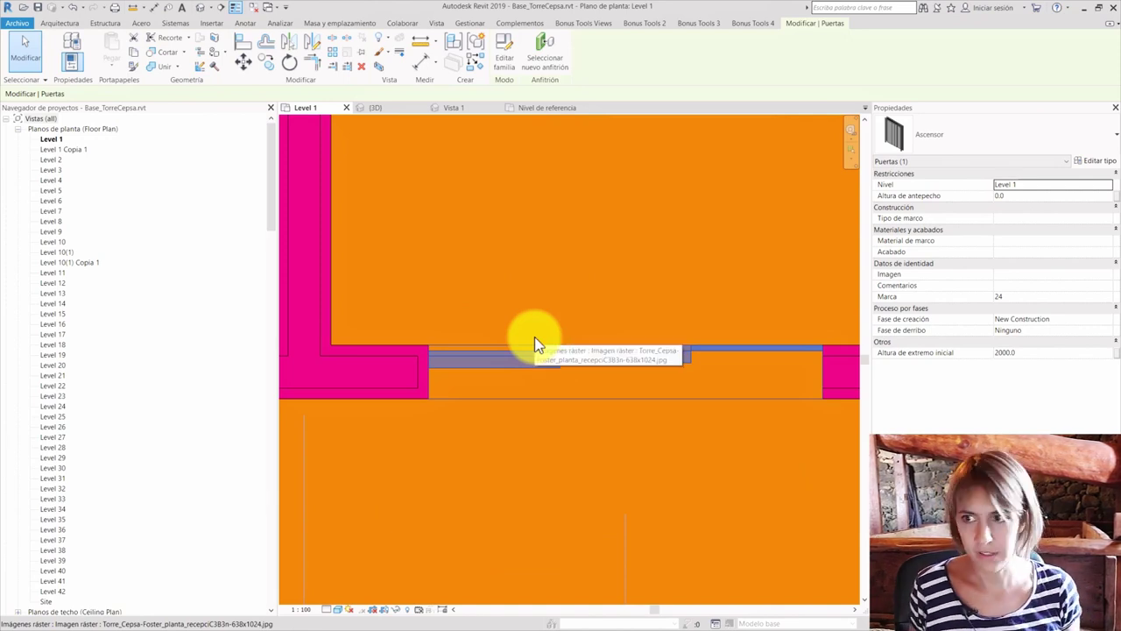
key("Escape")
- Place a 1470 aligned dimension across the door opening, then reselect the Ascensor door
key("d")
key("i")
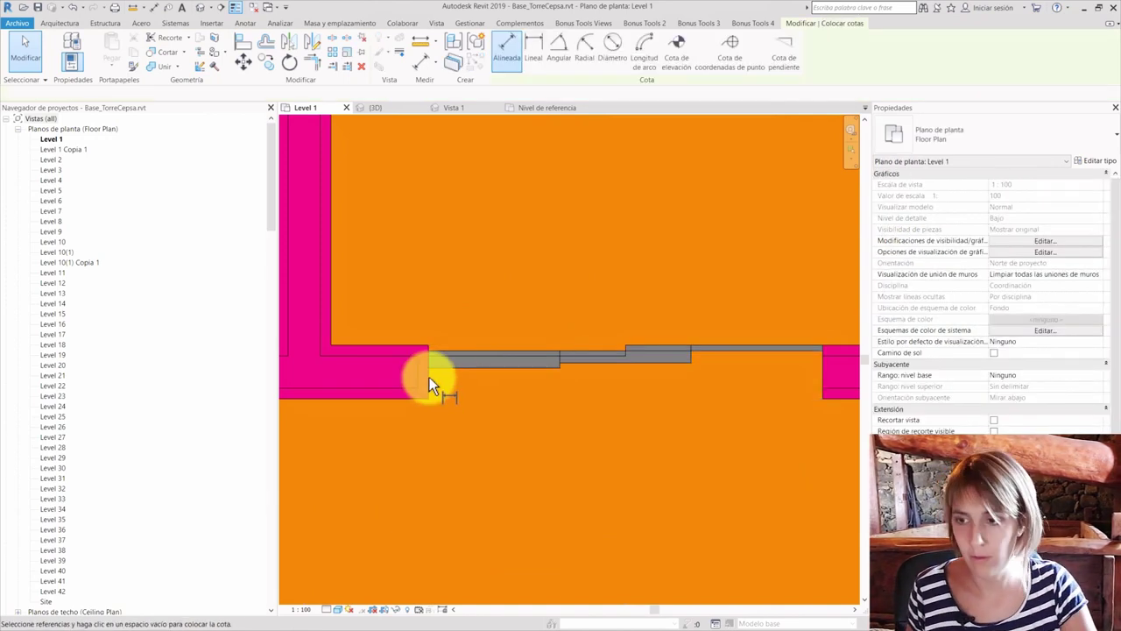
left_click(432, 375)
left_click(817, 375)
scroll(630, 446, "down", 2)
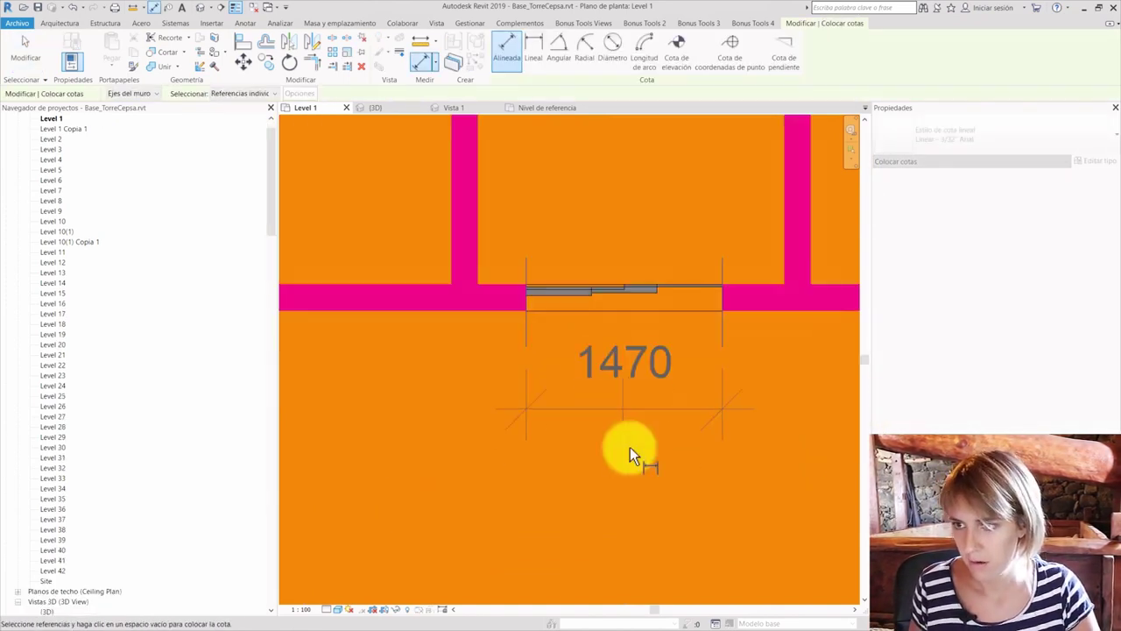
left_click(640, 478)
key("Escape")
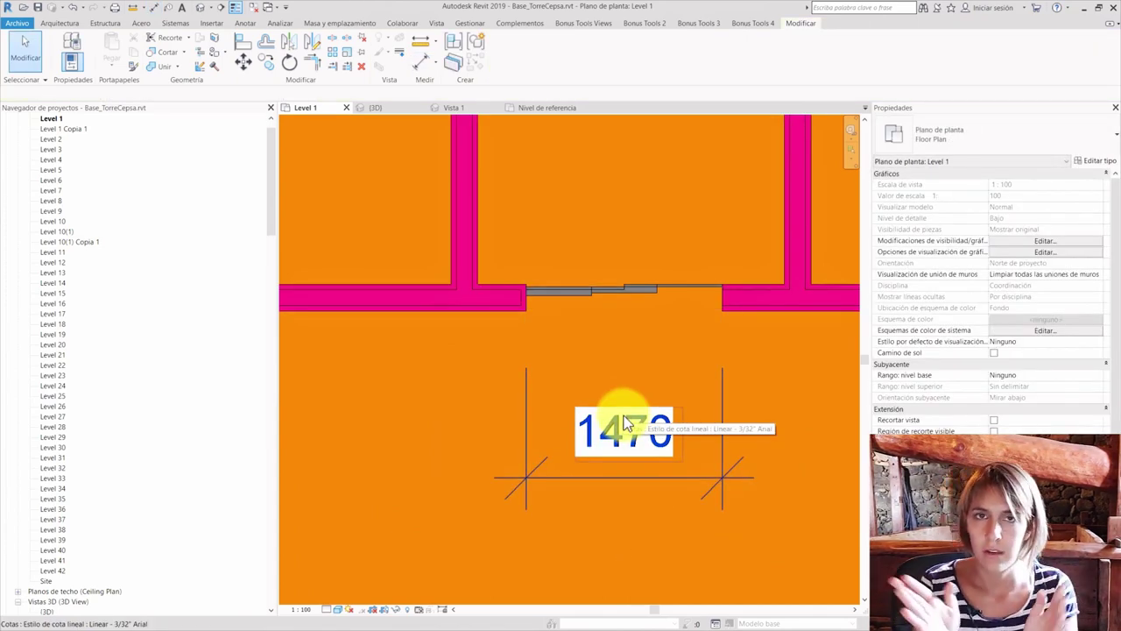
left_click(626, 424)
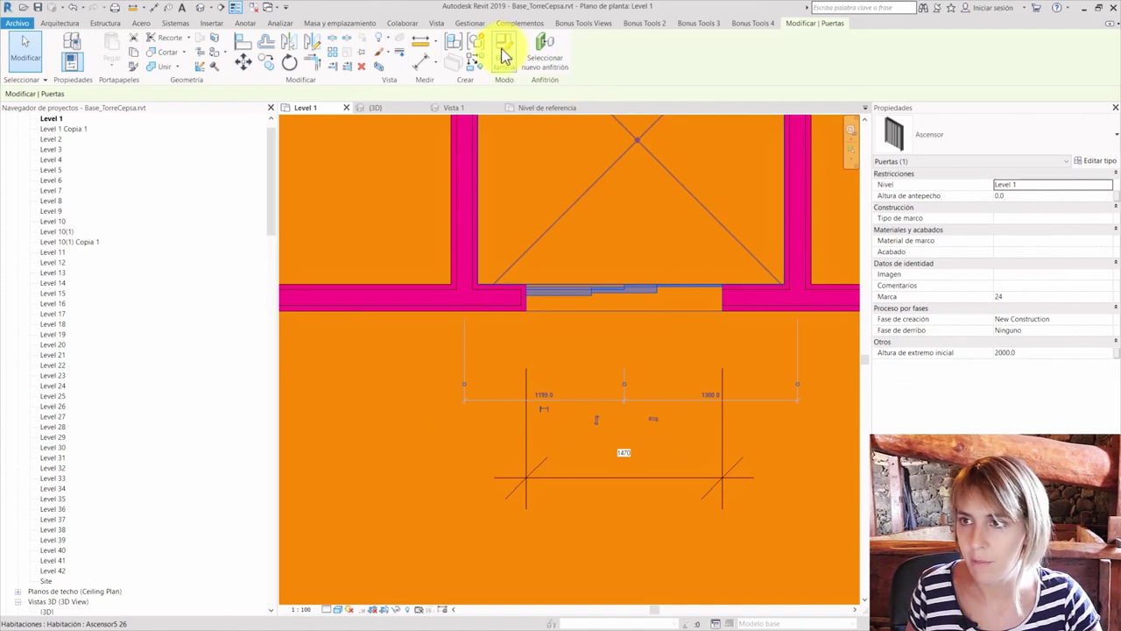
- Edit the Ascensor family and confirm in Family Types that Anchura is 1470
left_click(506, 71)
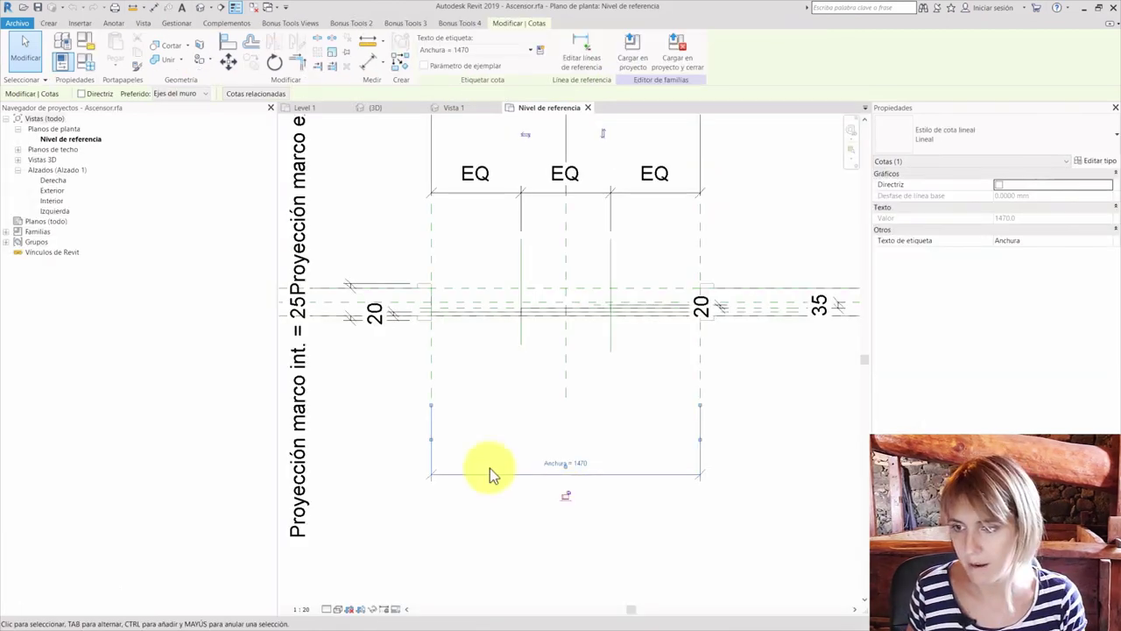
scroll(561, 508, "up", 2)
scroll(565, 491, "up", 1)
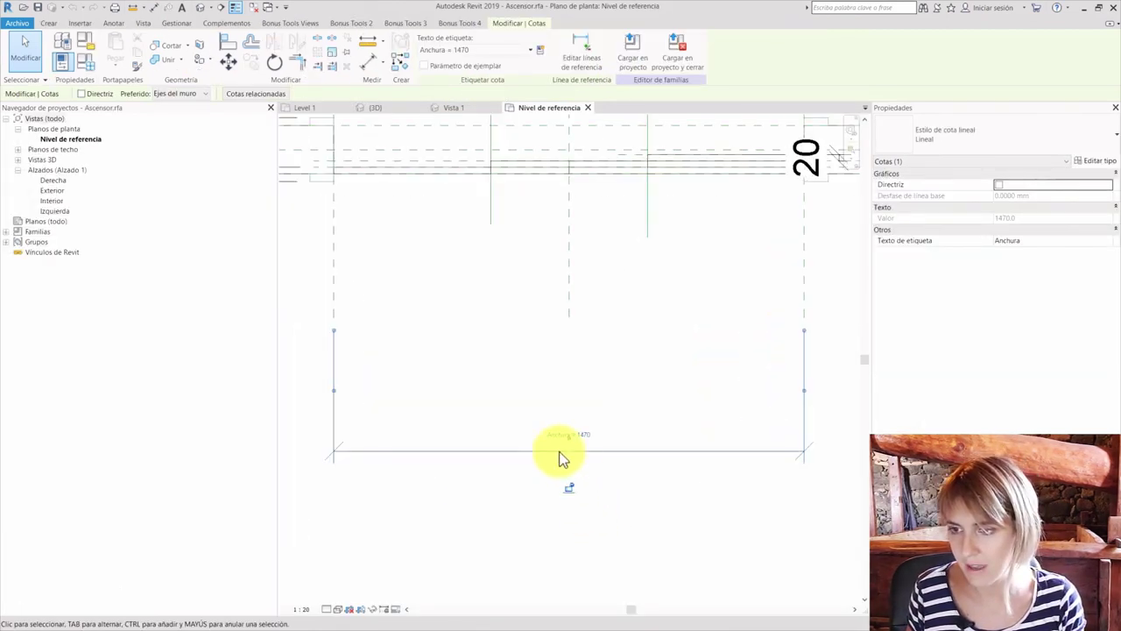
left_click(91, 70)
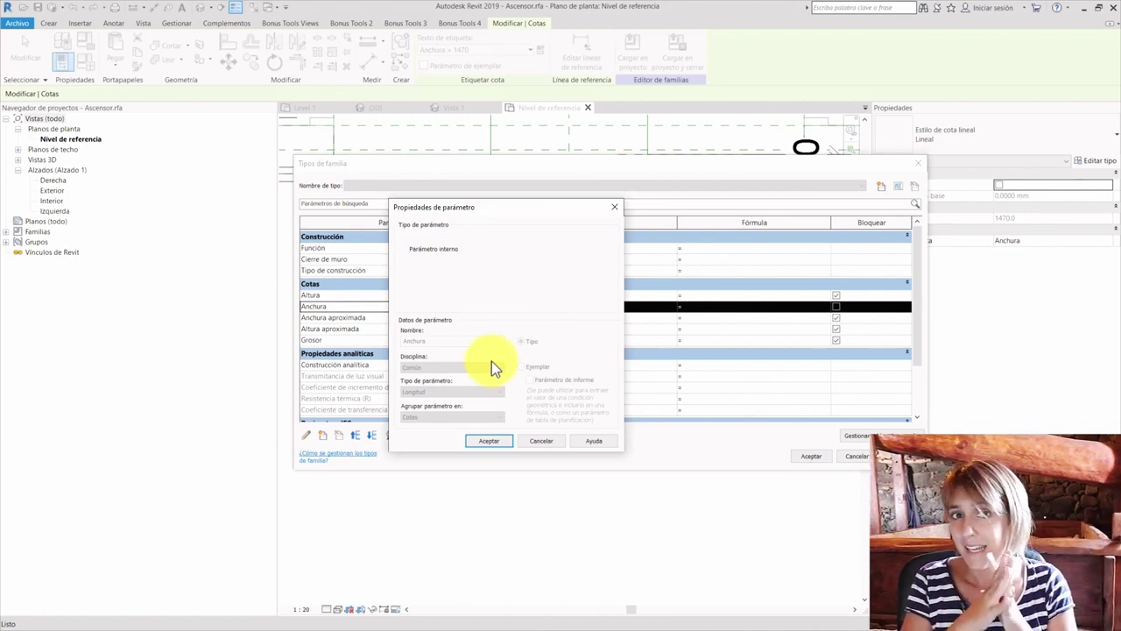
left_click(543, 441)
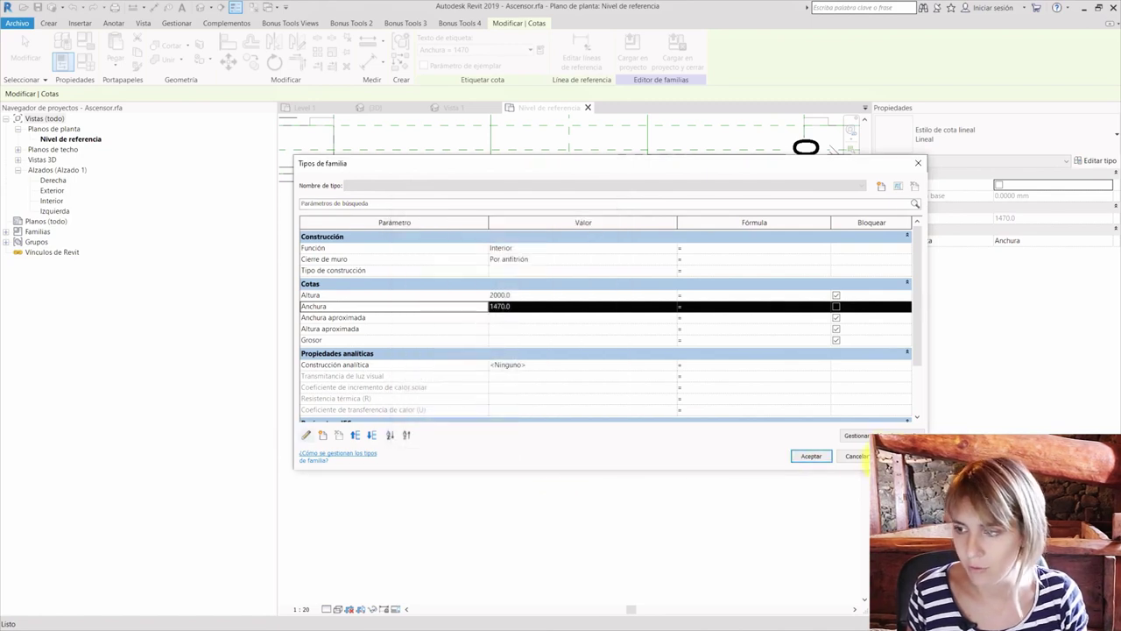
left_click(863, 457)
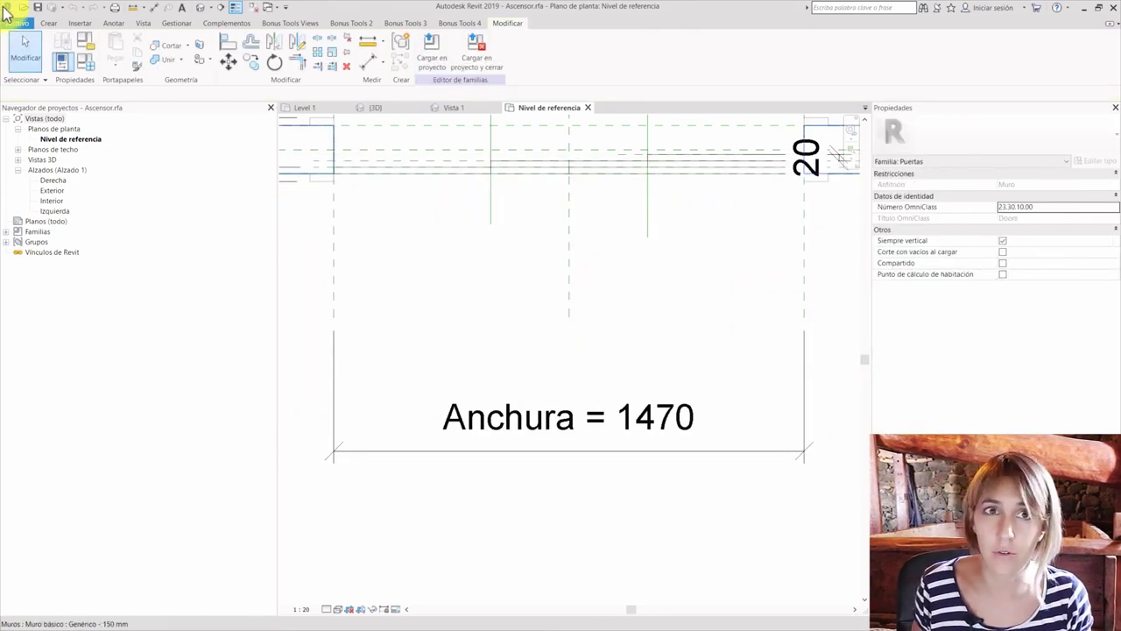
- Show categories from all disciplines and set the family category to Modelos genéricos
left_click(84, 46)
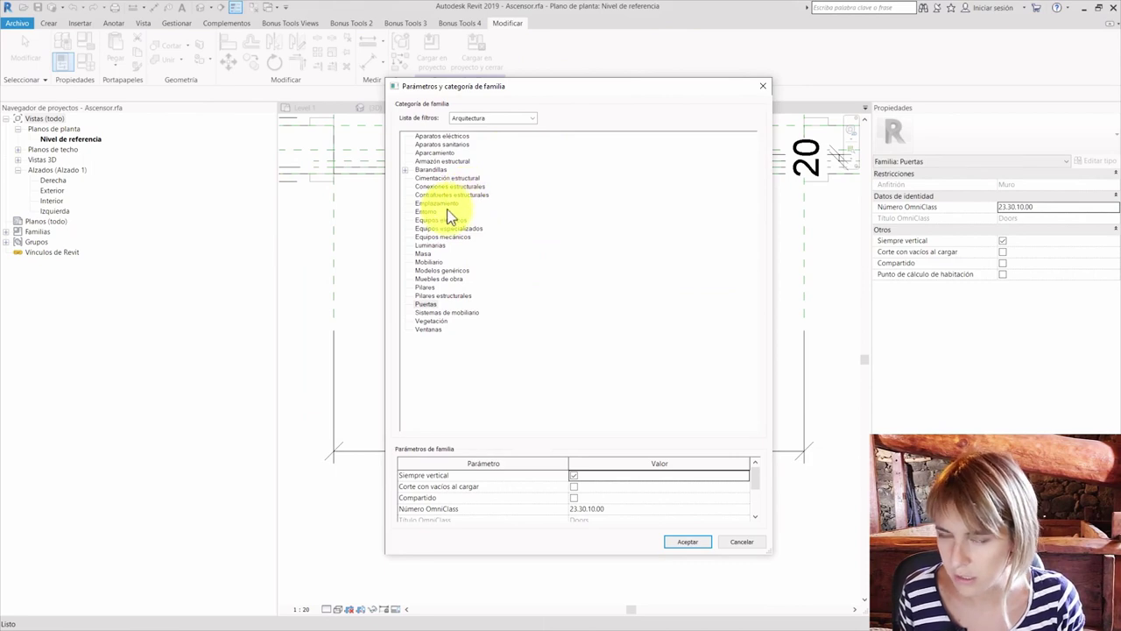
left_click(487, 121)
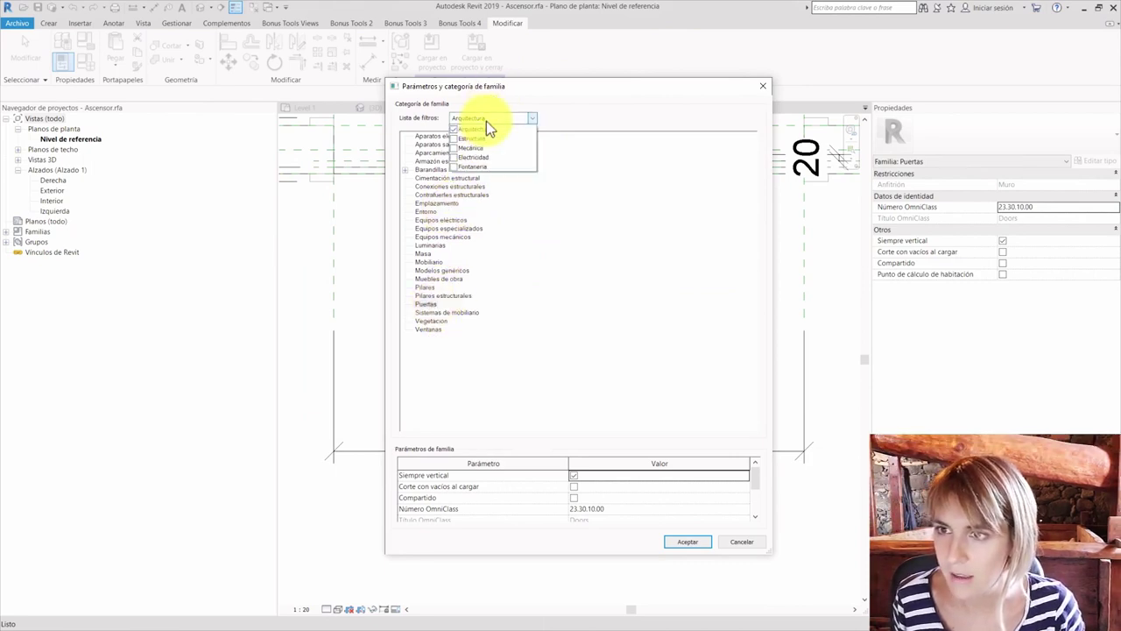
left_click(462, 122)
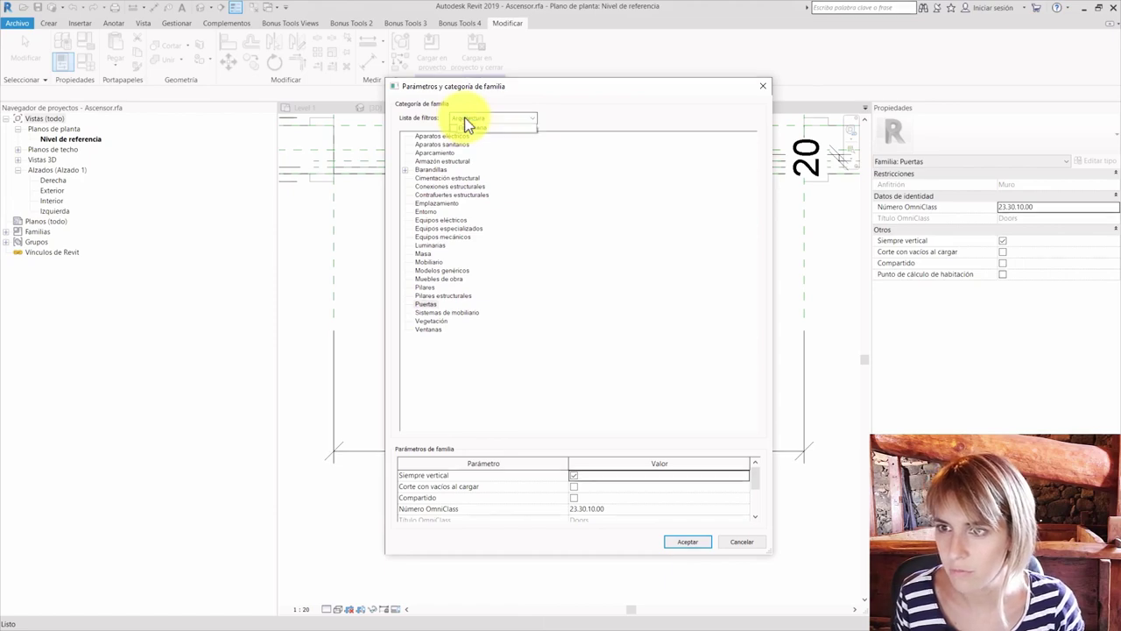
left_click(464, 119)
left_click(456, 139)
left_click(453, 152)
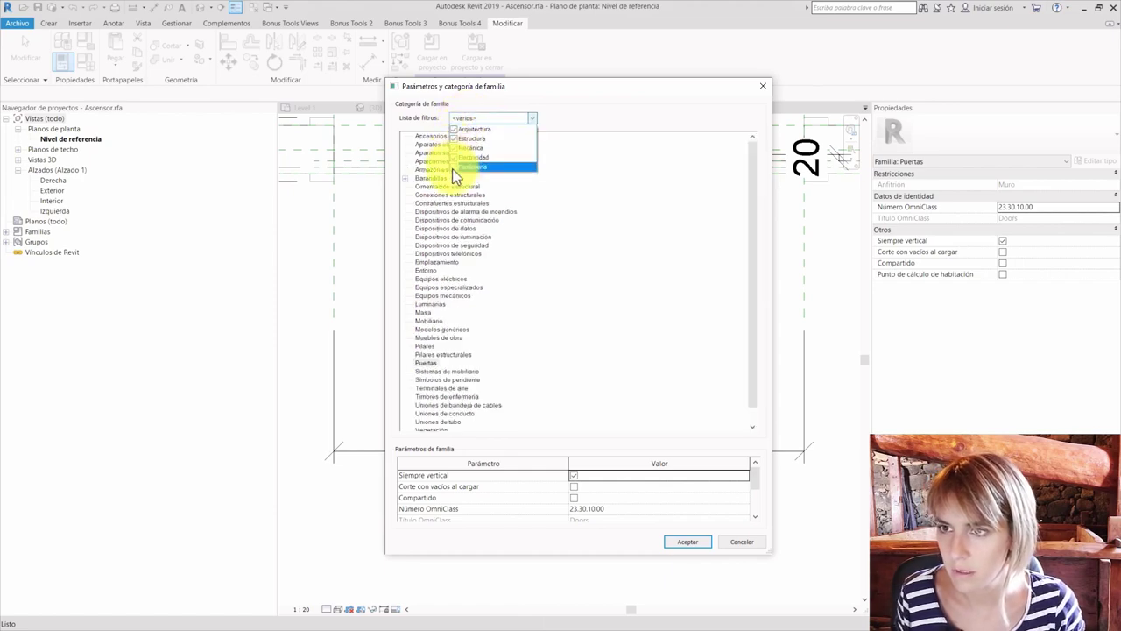
left_click(452, 166)
left_click(546, 213)
scroll(600, 186, "down", 1)
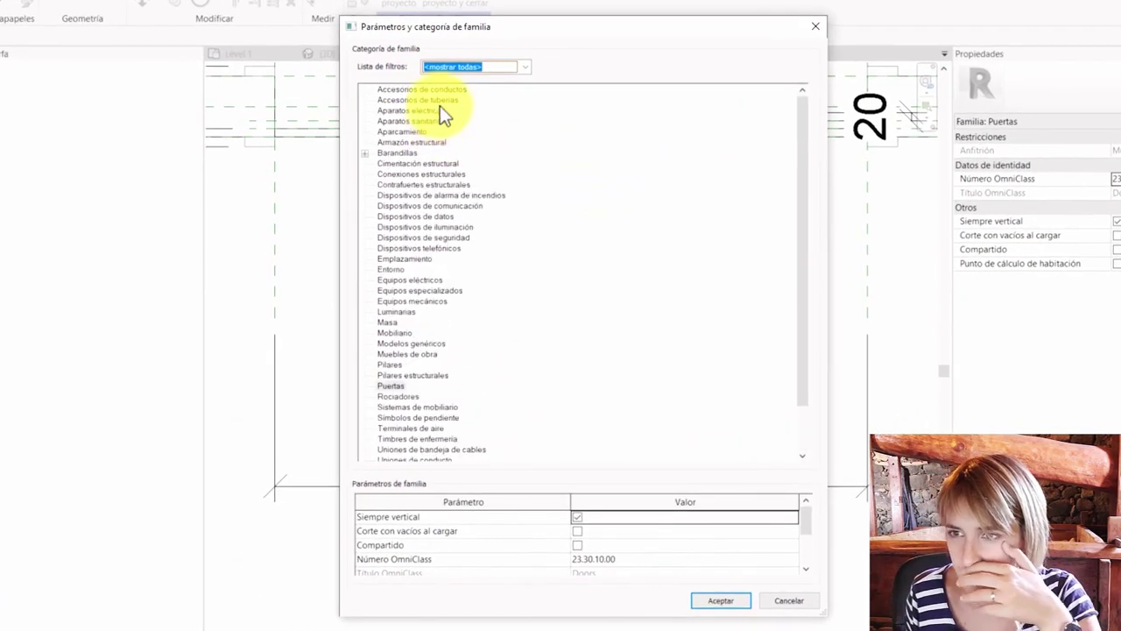
left_click(412, 290)
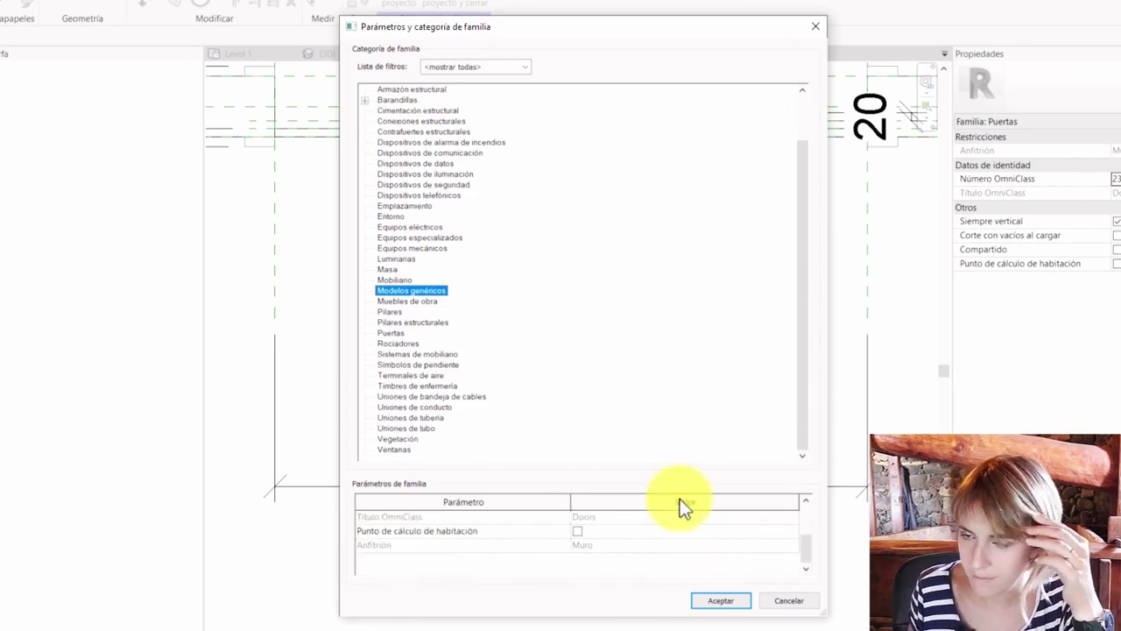
left_click(720, 600)
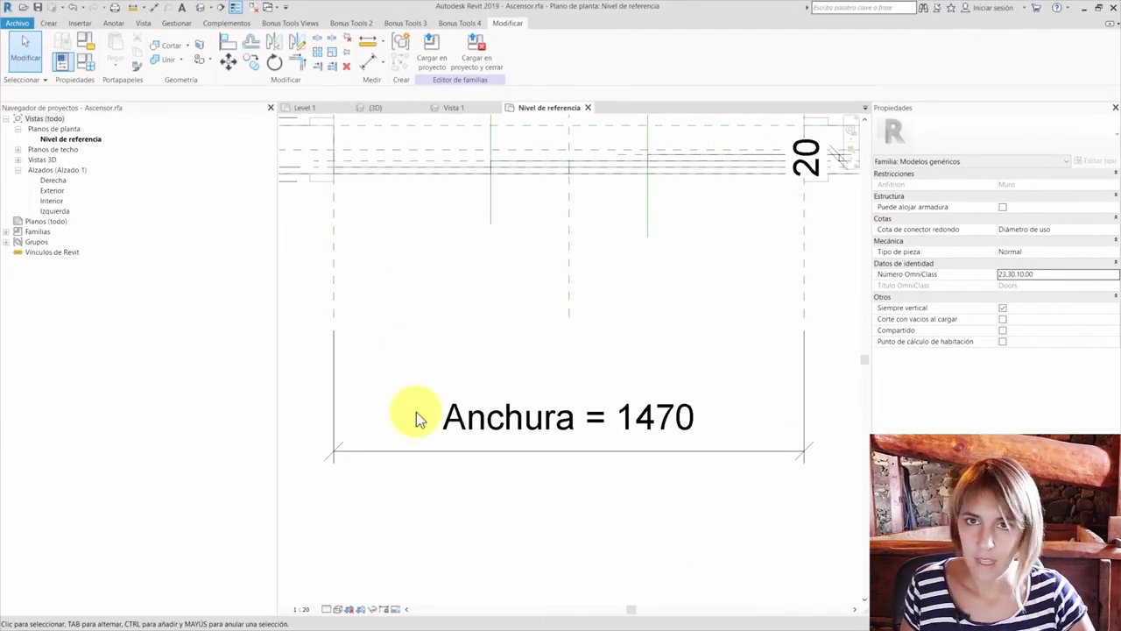
- Make the Anchura width label an instance parameter and save over Ascensor.rfa
left_click(333, 361)
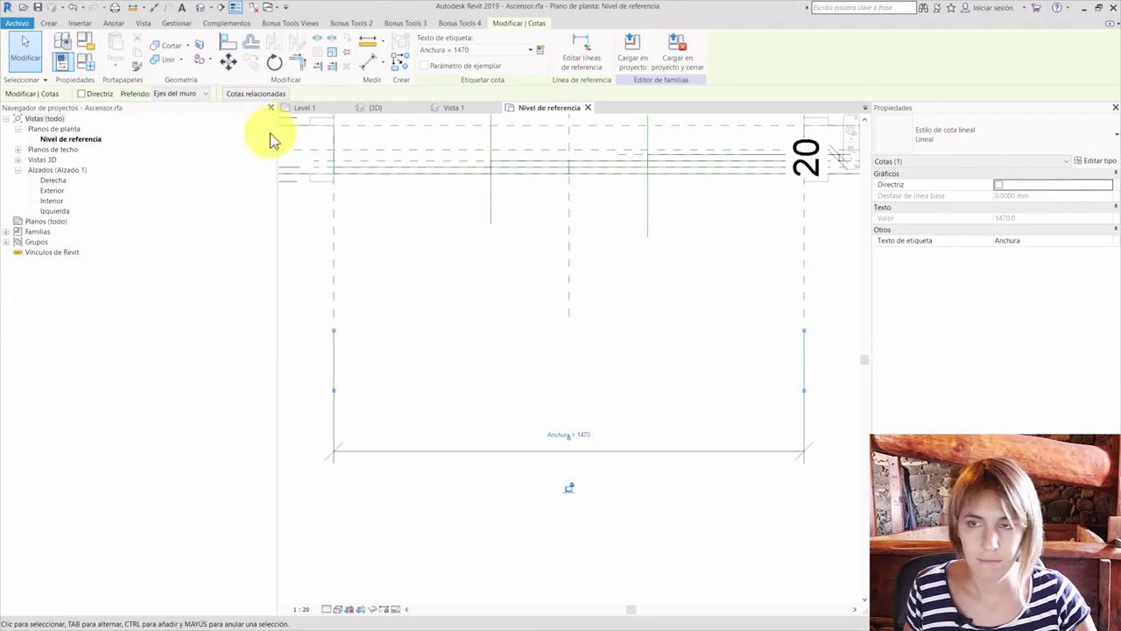
left_click(425, 67)
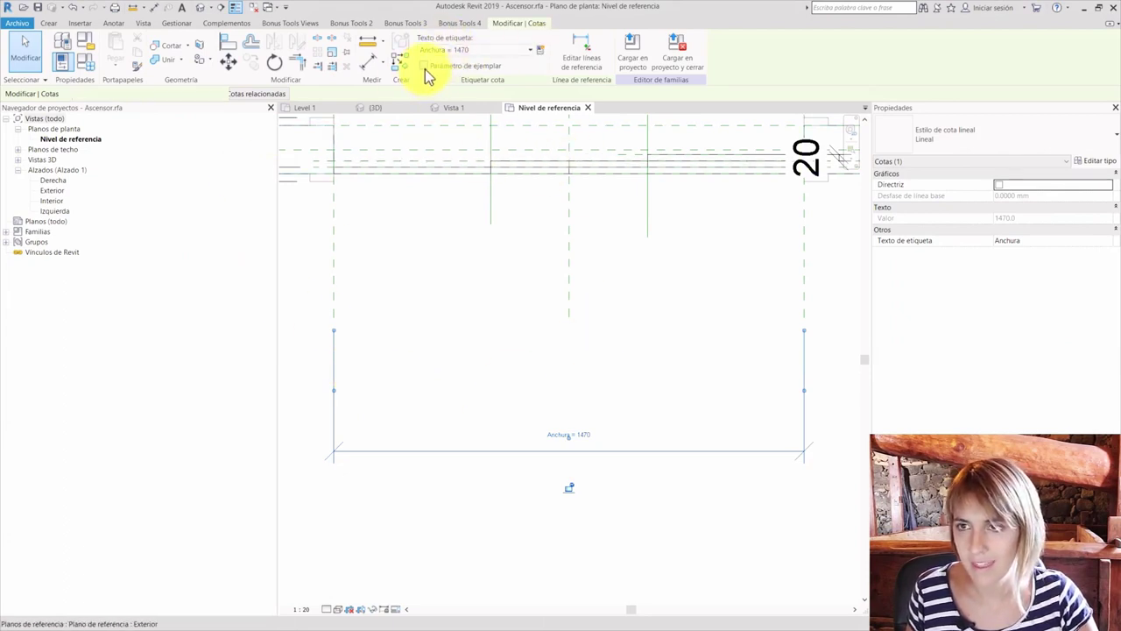
left_click(419, 236)
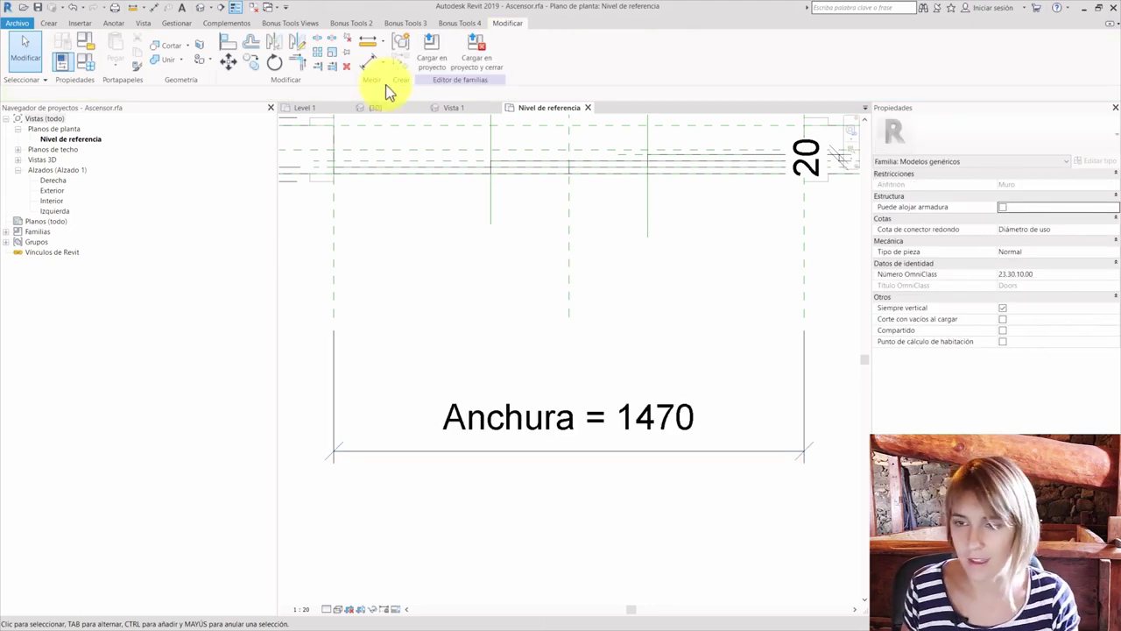
left_click(39, 8)
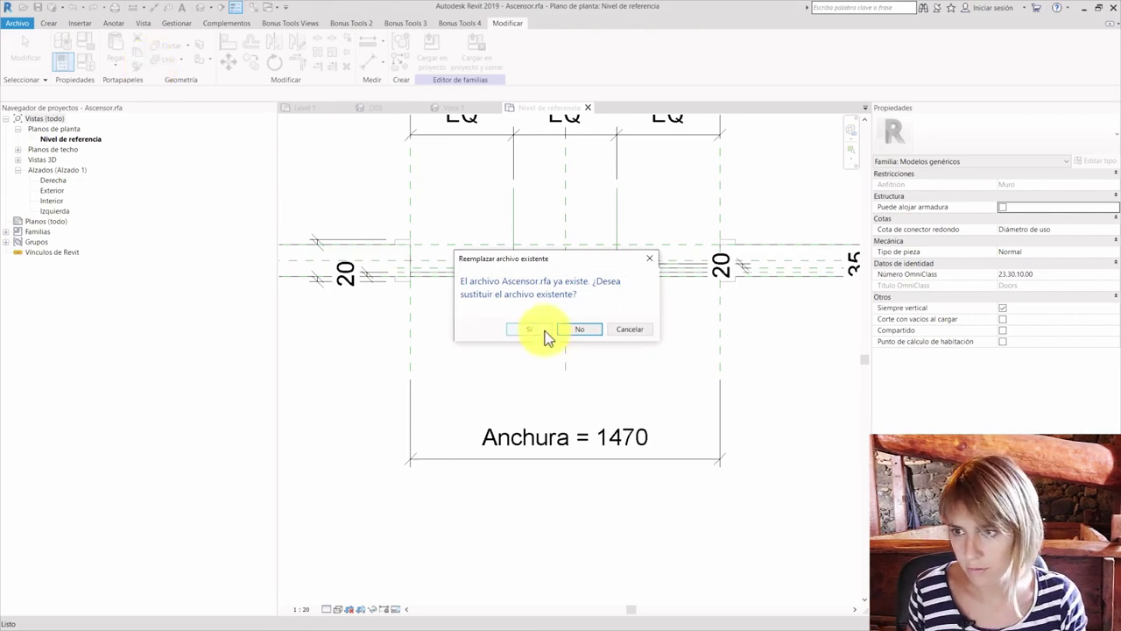
left_click(543, 332)
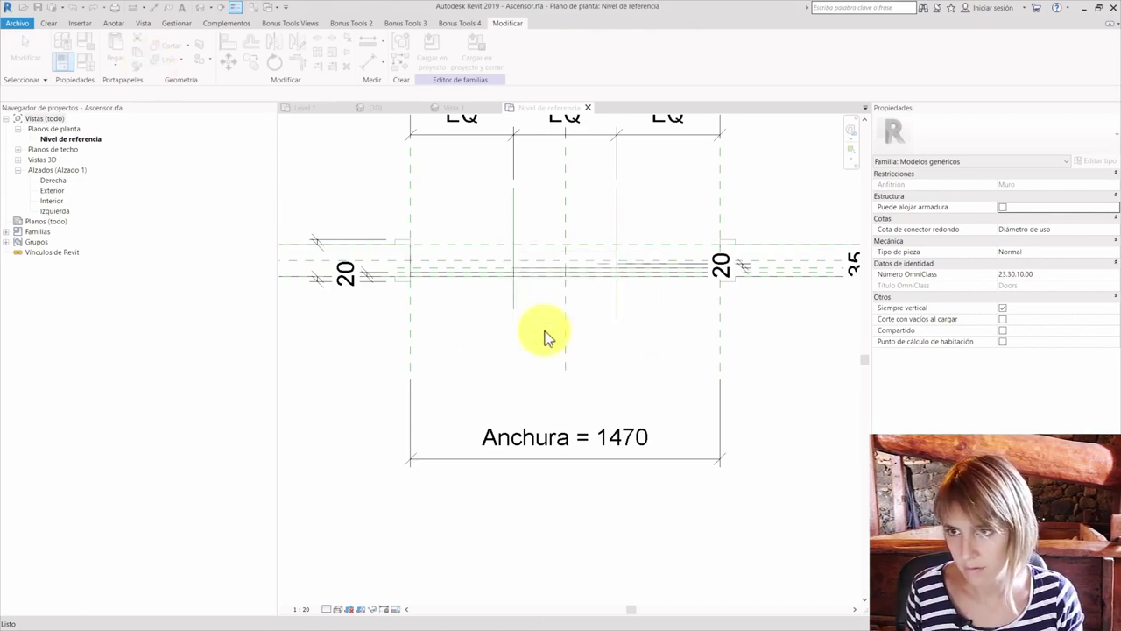
- Change the family category to Puertas
left_click(86, 44)
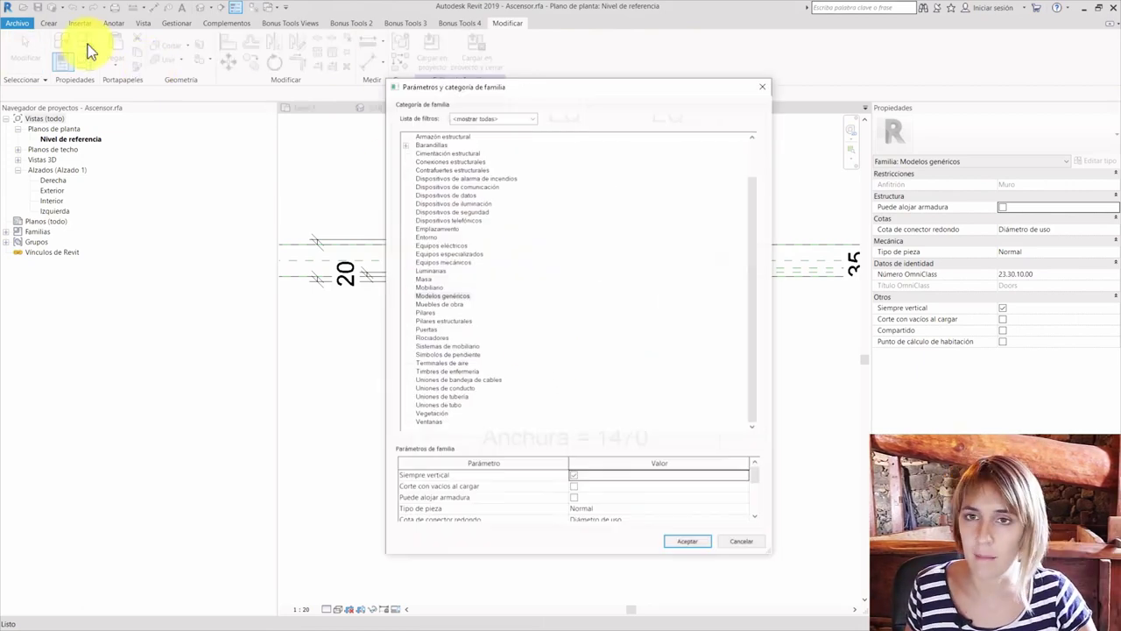
left_click(427, 329)
left_click(688, 541)
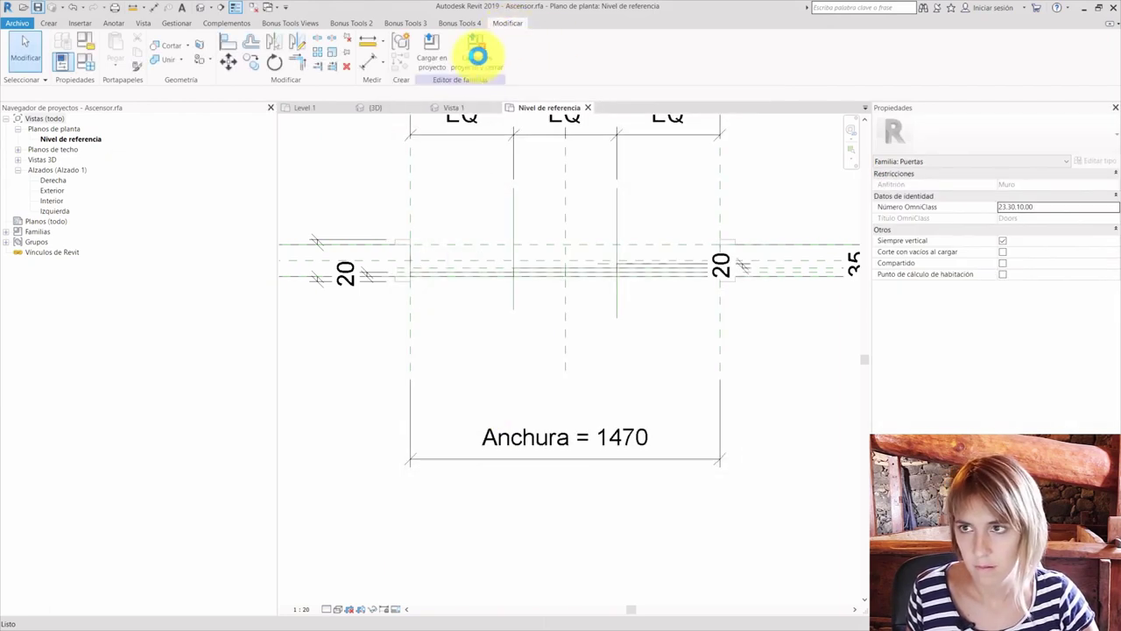
- Load Ascensor into the project, slide the door along the wall, resize it to 1360, and reopen its family
left_click(430, 60)
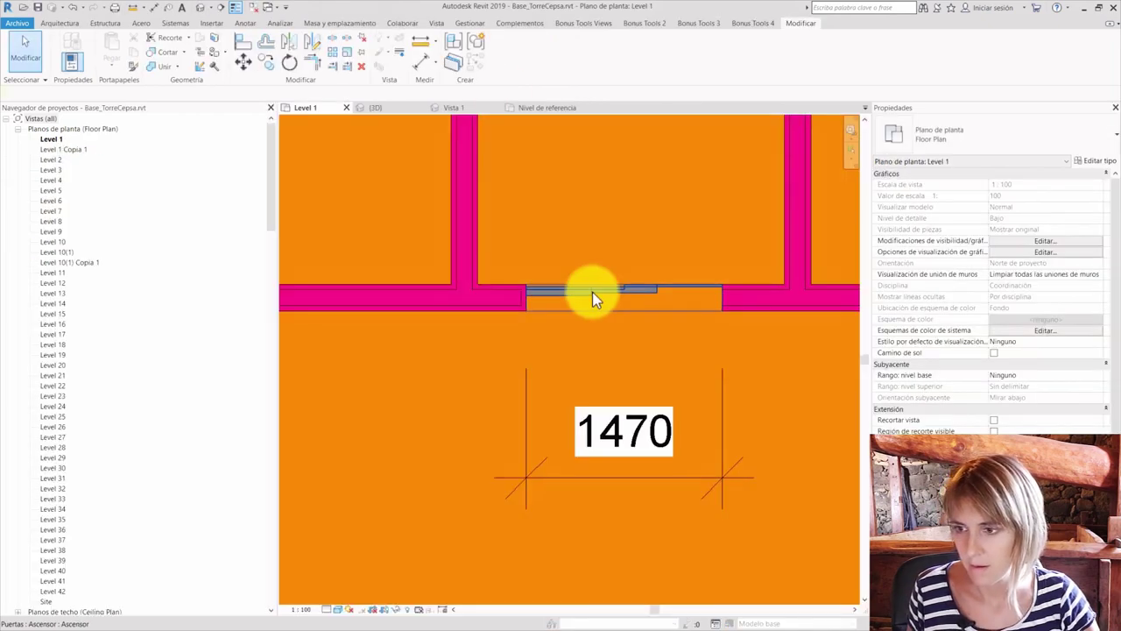
left_click(592, 293)
left_click_drag(527, 306, 633, 315)
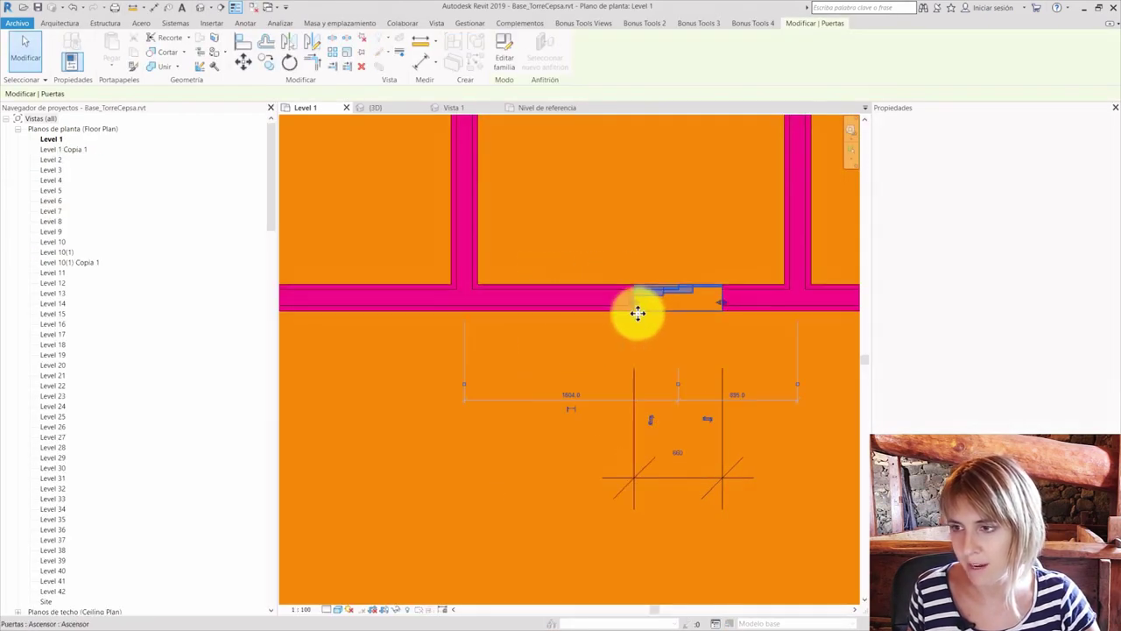
left_click_drag(529, 302, 530, 304)
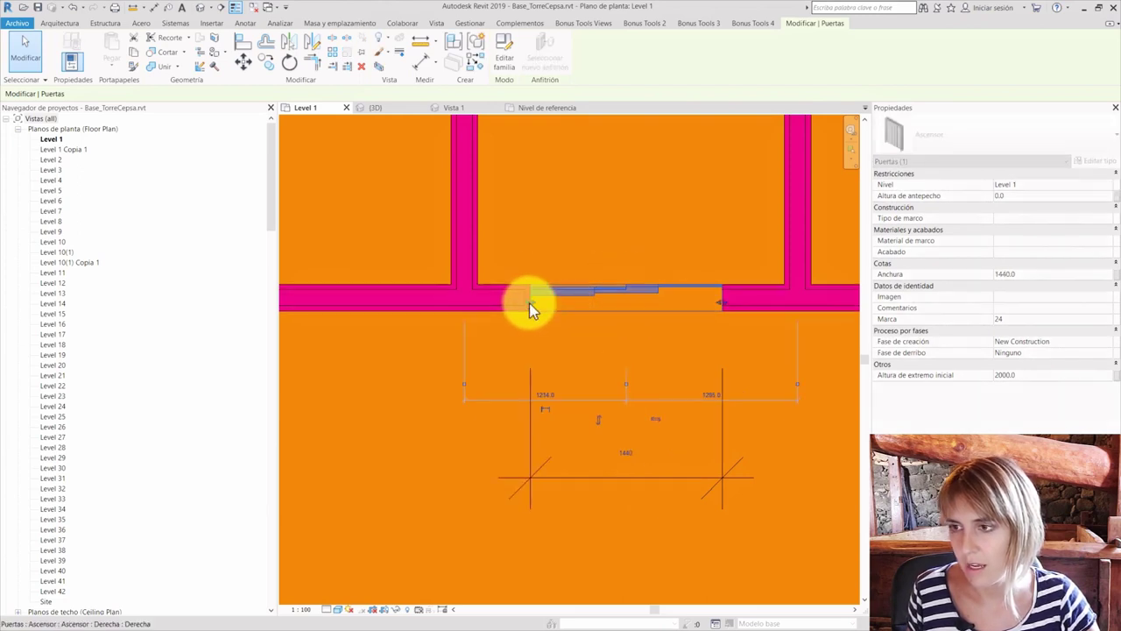
left_click_drag(727, 305, 709, 305)
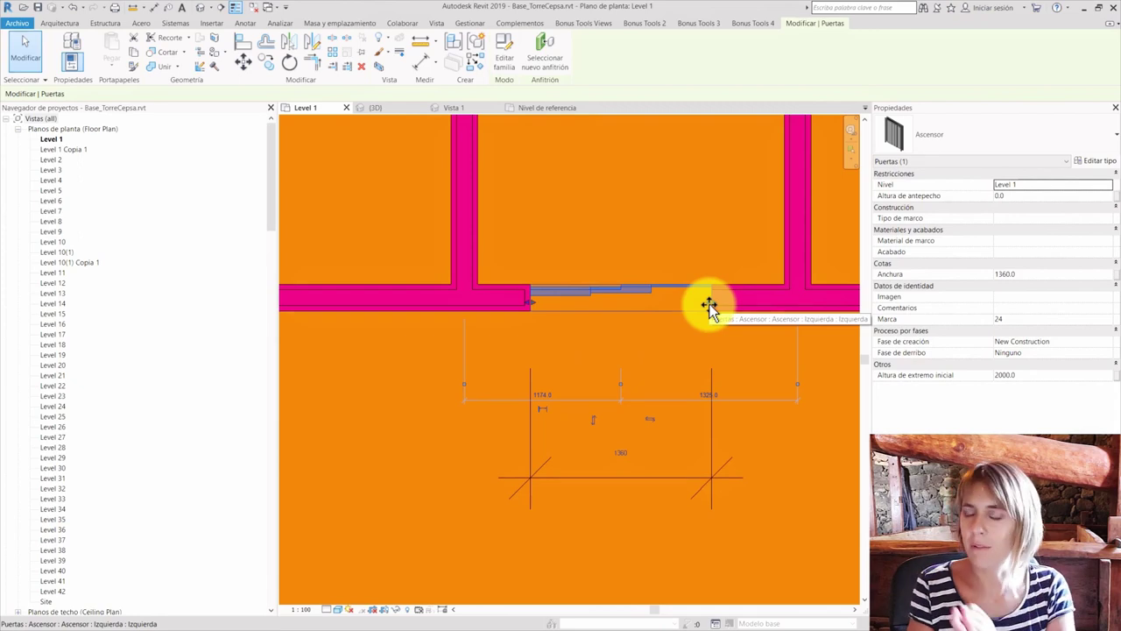
left_click(505, 51)
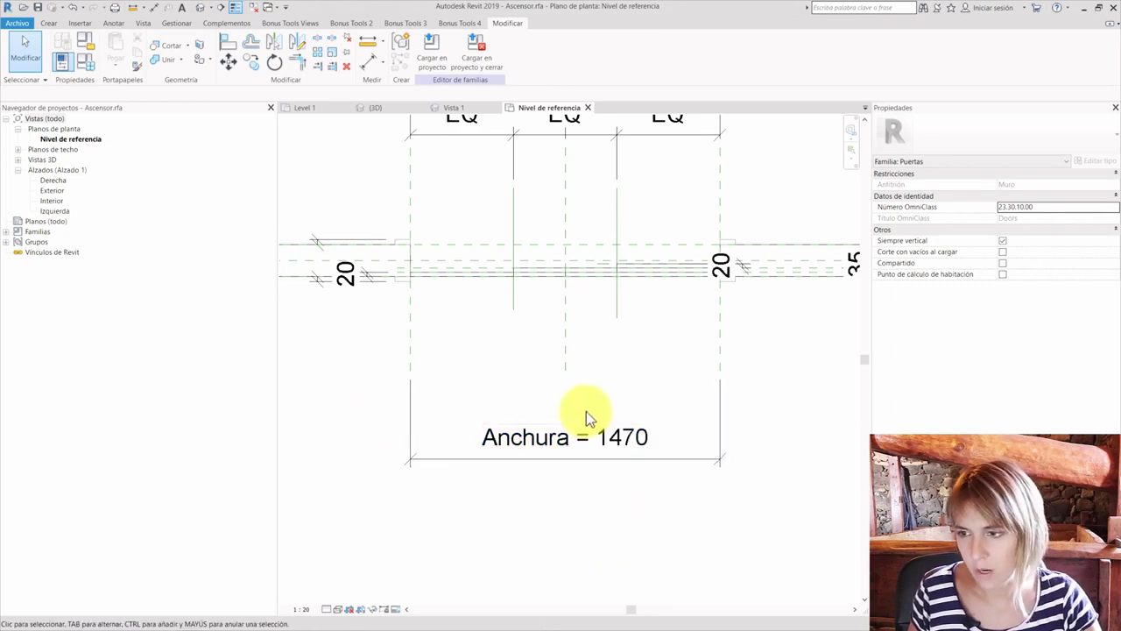
- Add CompletaLongitud from the shared parameters file as an instance parameter in Family Types
scroll(586, 411, "down", 1)
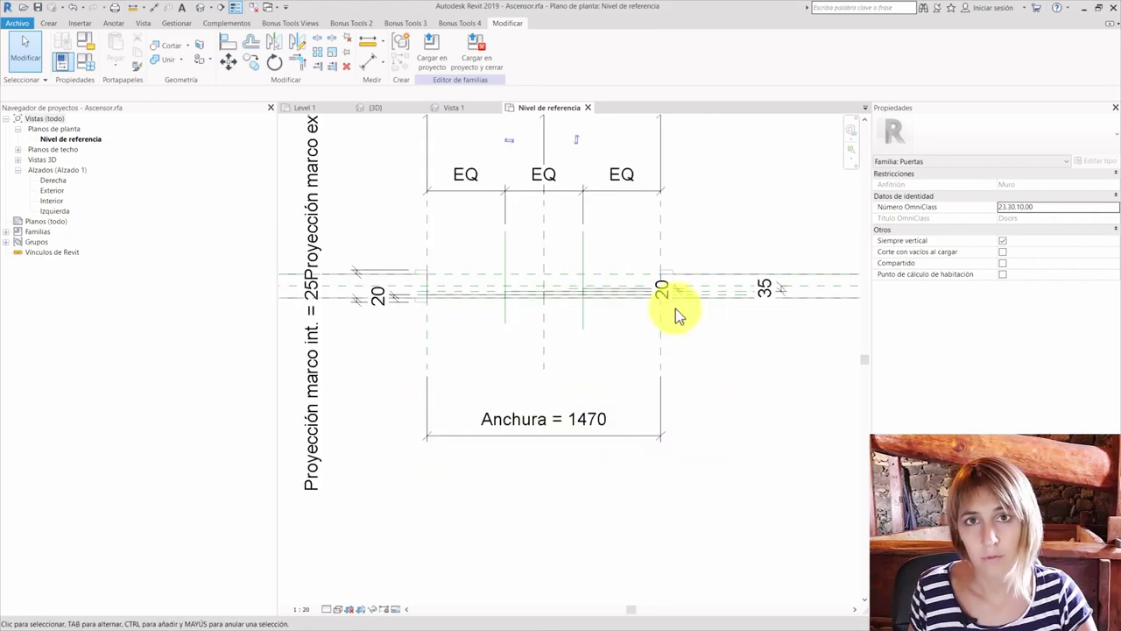
left_click(90, 70)
mouse_move(583, 211)
left_mouse_down()
mouse_move(311, 221)
mouse_move(618, 168)
left_mouse_up()
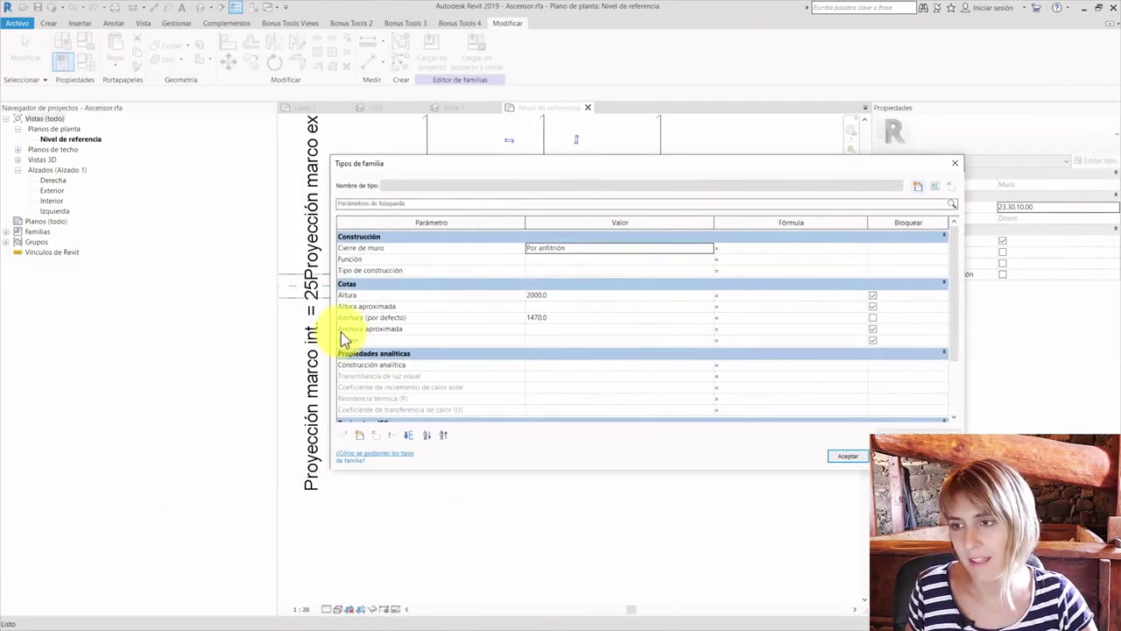
scroll(470, 321, "down", 3)
scroll(470, 321, "up", 2)
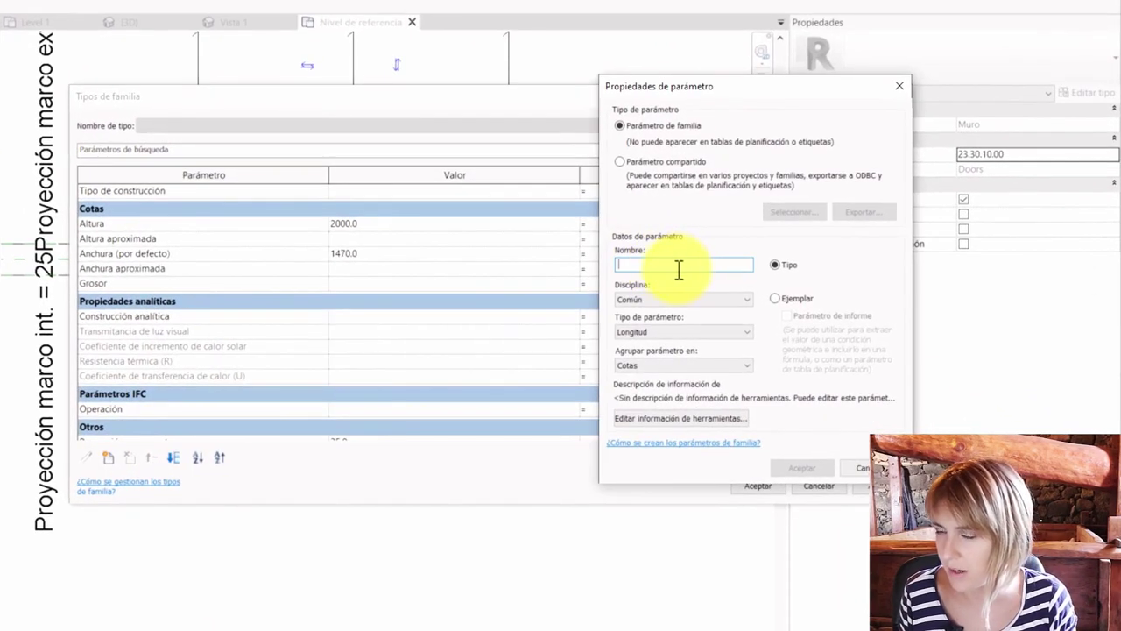
left_click(648, 176)
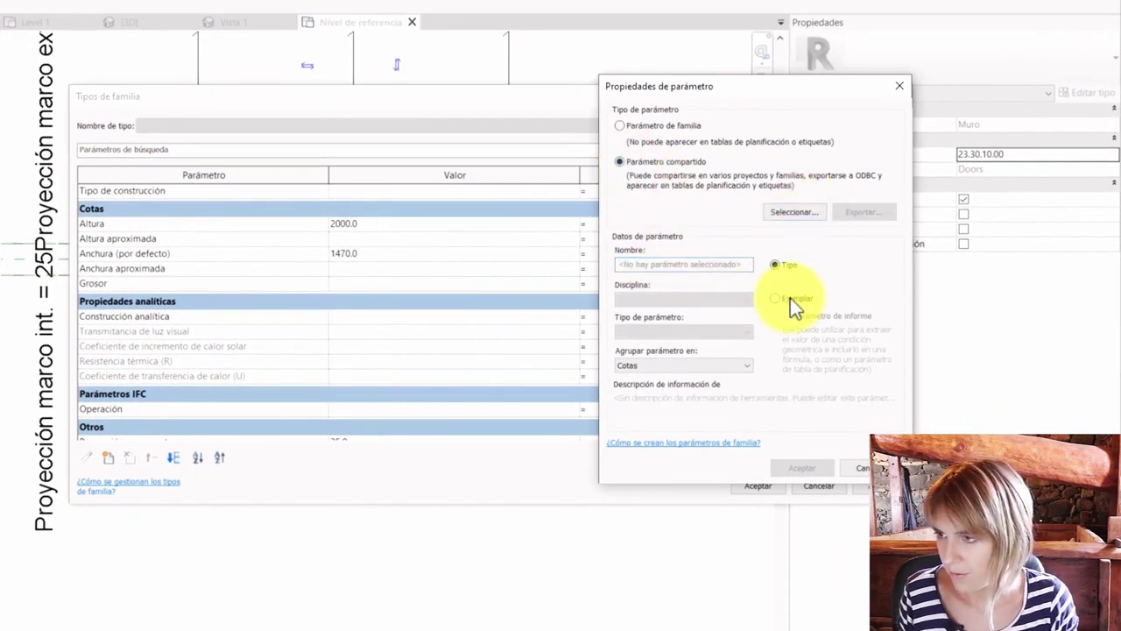
left_click(790, 298)
left_click(794, 214)
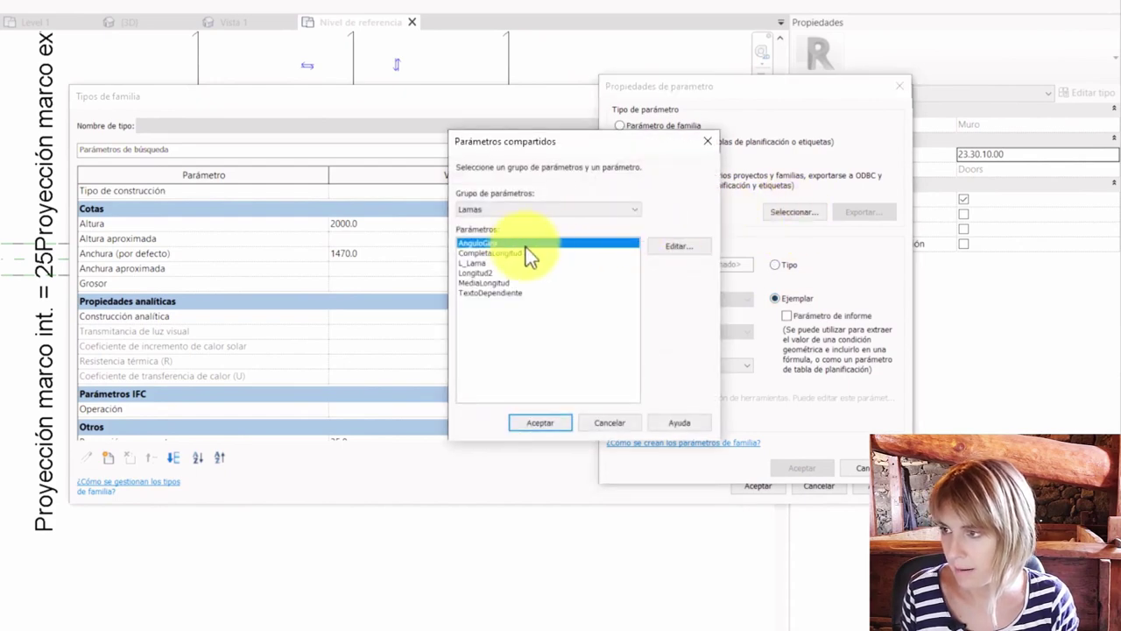
left_click(526, 252)
left_click(538, 424)
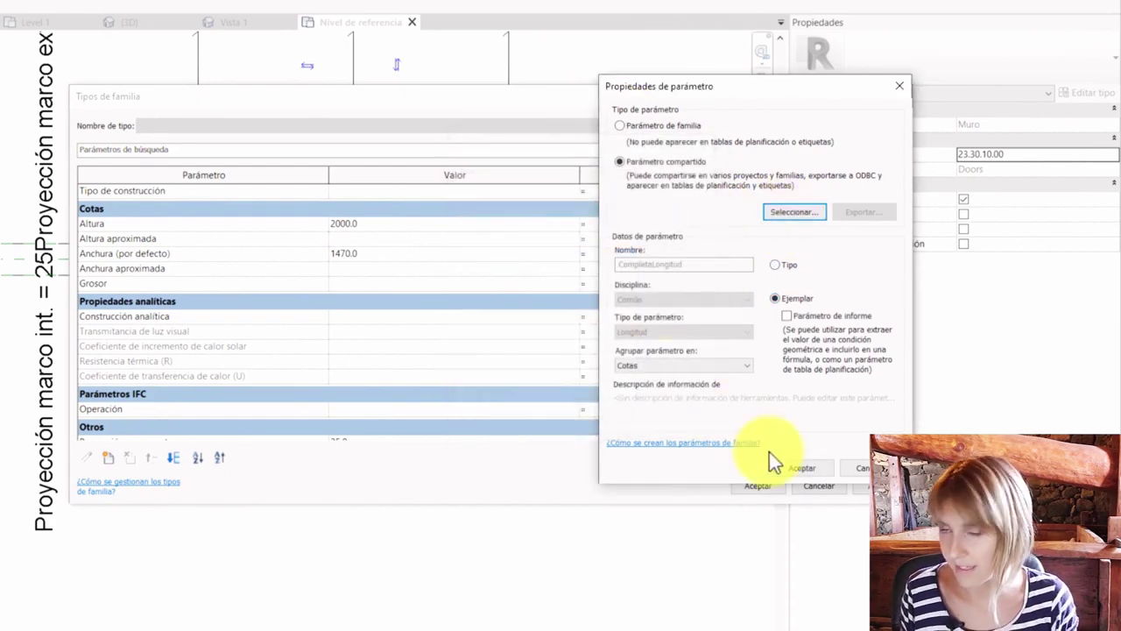
left_click(799, 466)
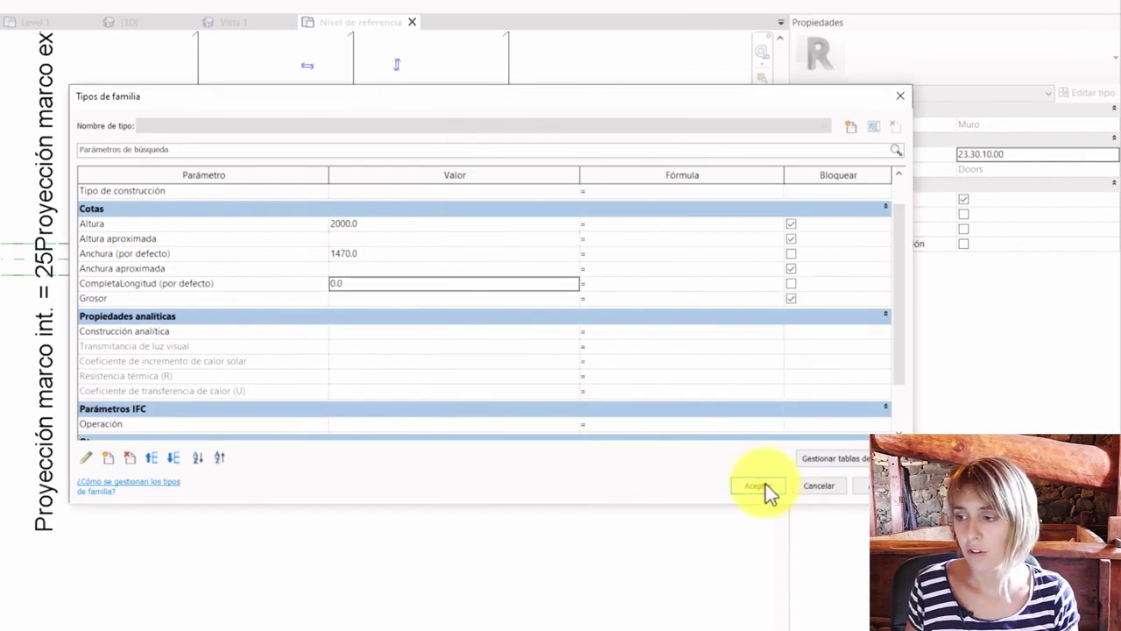
left_click(766, 484)
left_click(559, 436)
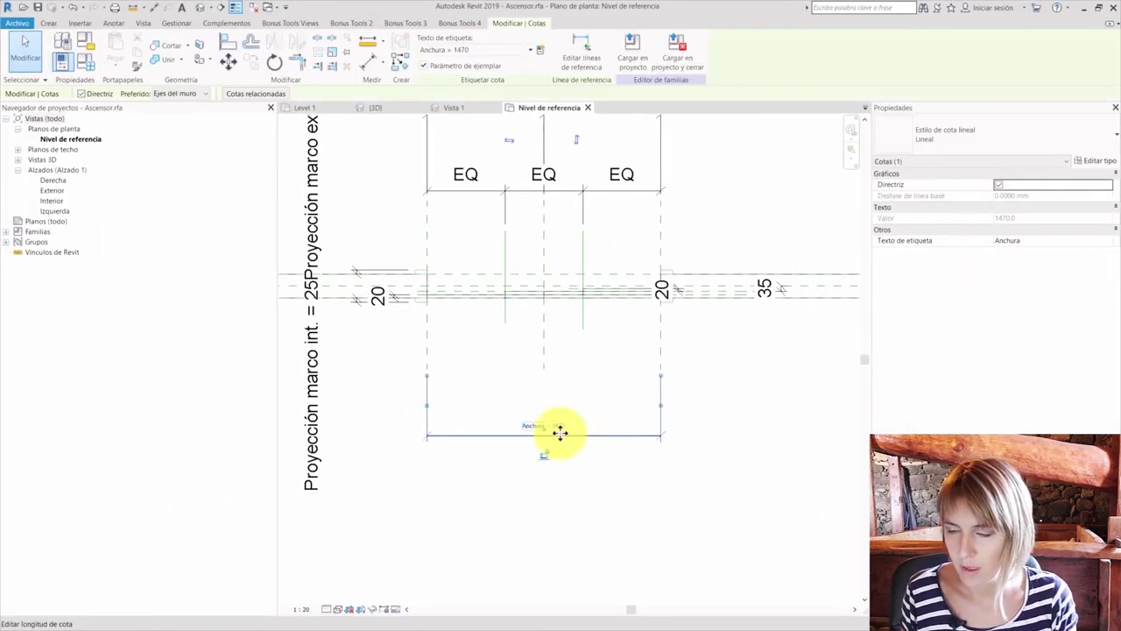
- Set CompletaLongitud to 1470 in Family Types
left_click(488, 49)
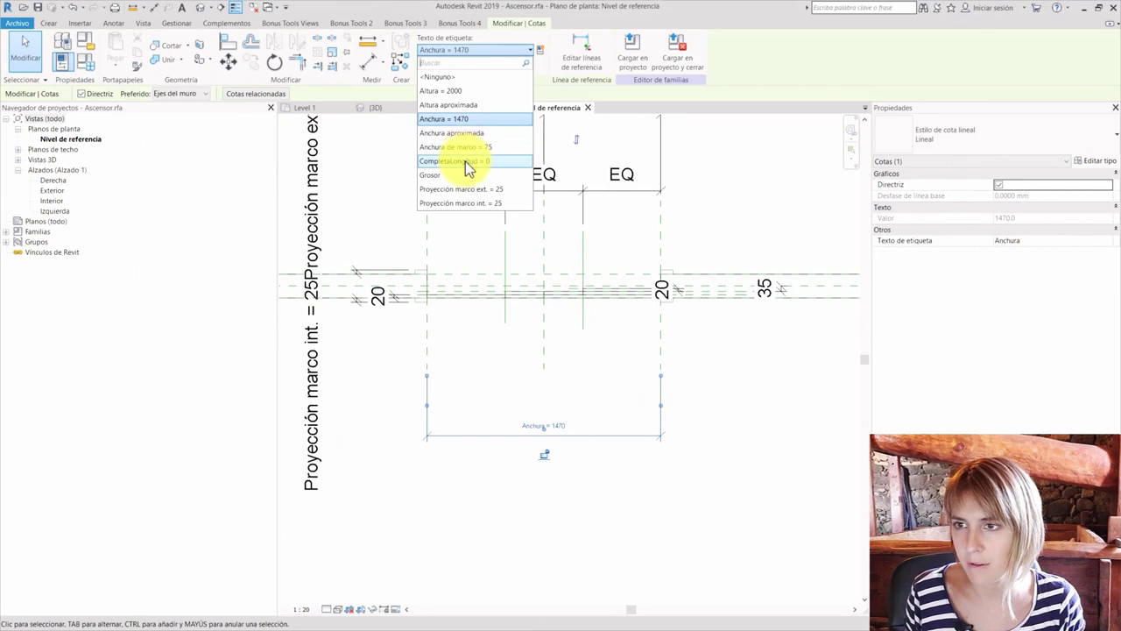
left_click(372, 145)
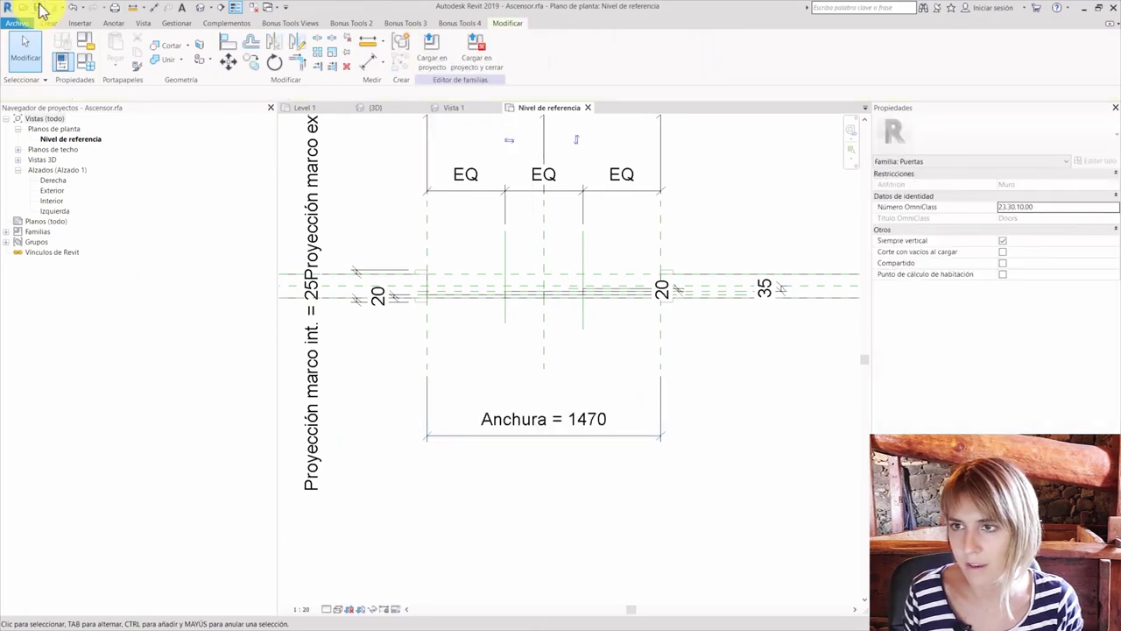
left_click(79, 64)
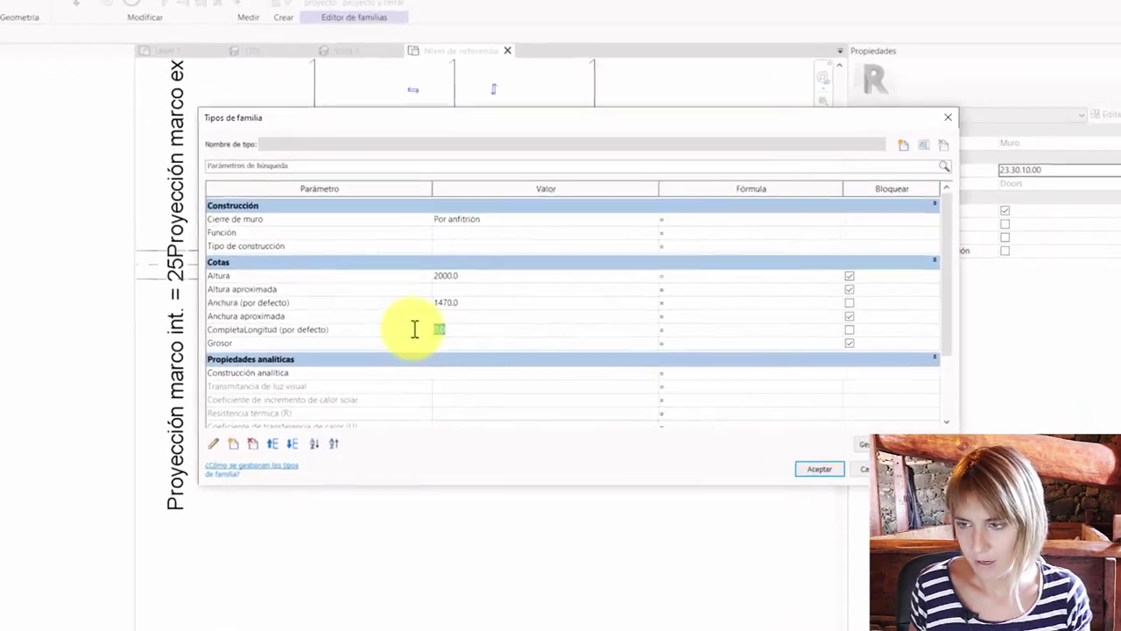
type("1470")
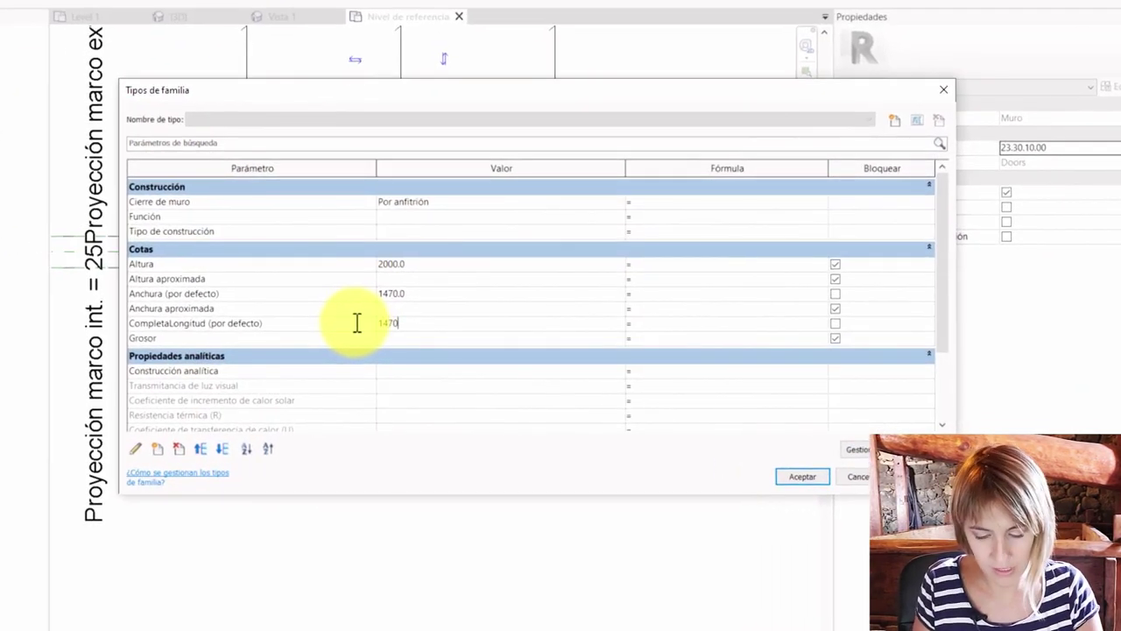
left_click(810, 478)
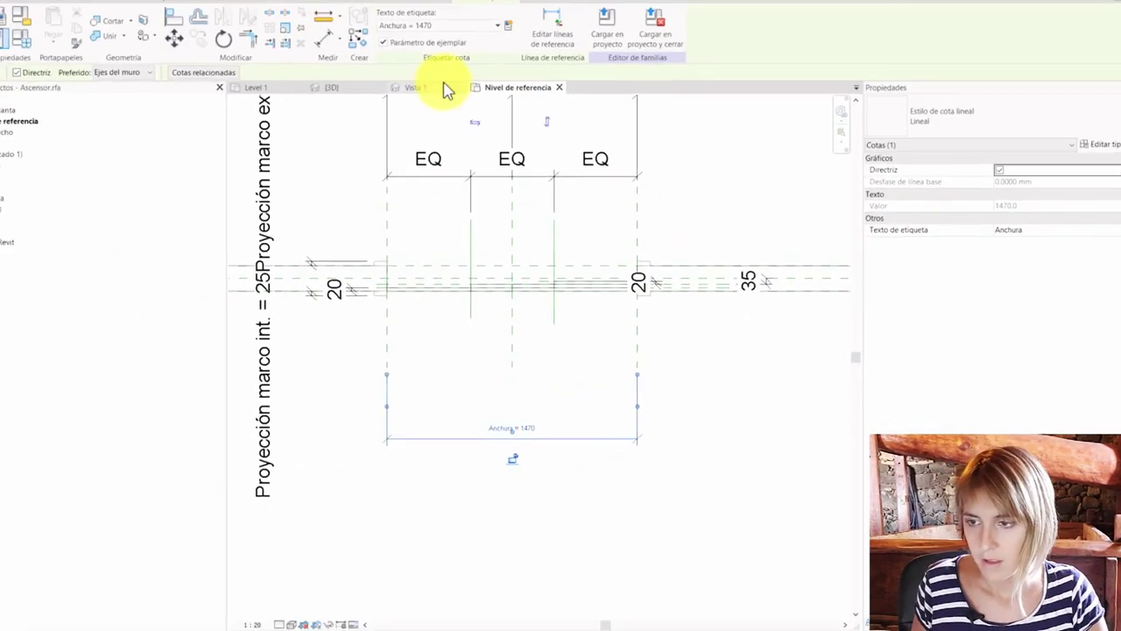
- Relabel the width dimension with CompletaLongitud instead of Anchura
left_click(489, 49)
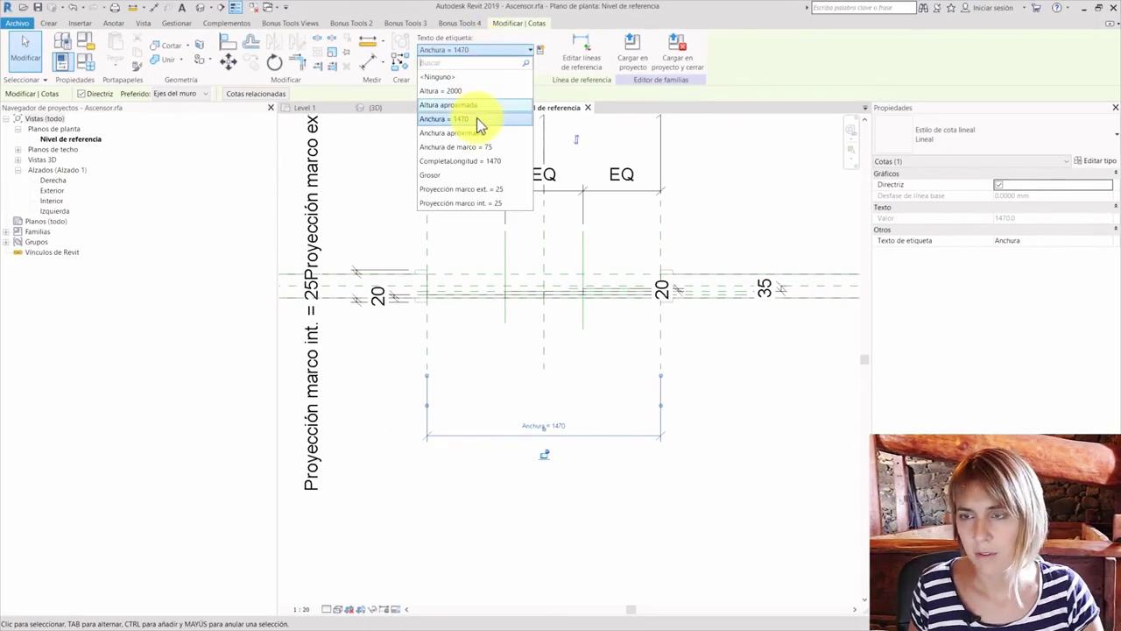
left_click(460, 160)
left_click(463, 454)
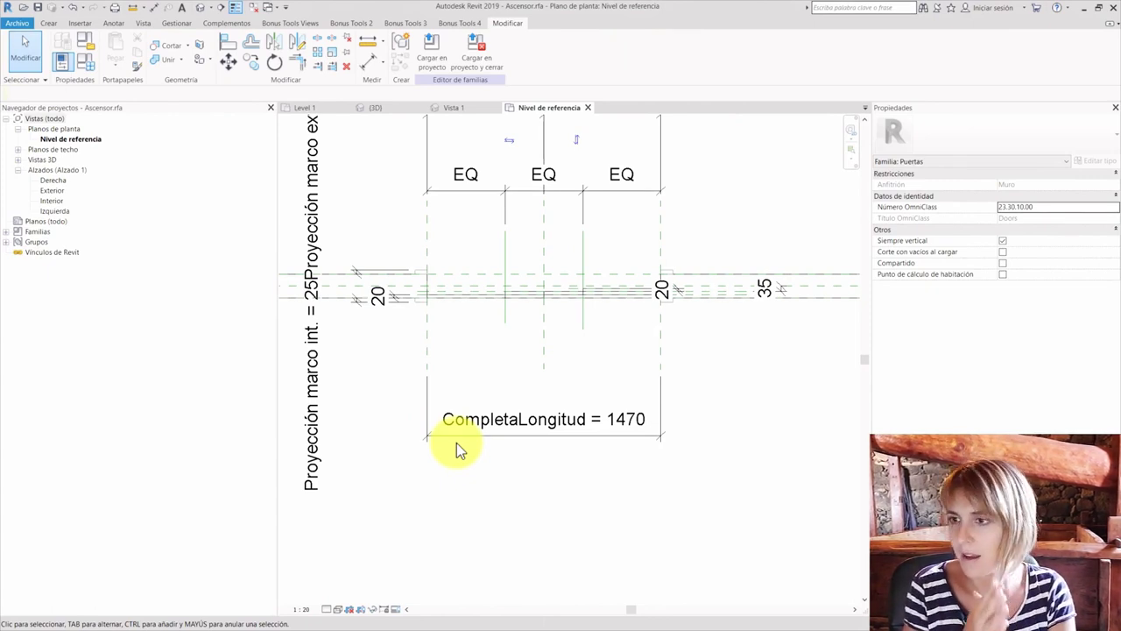
left_click(84, 65)
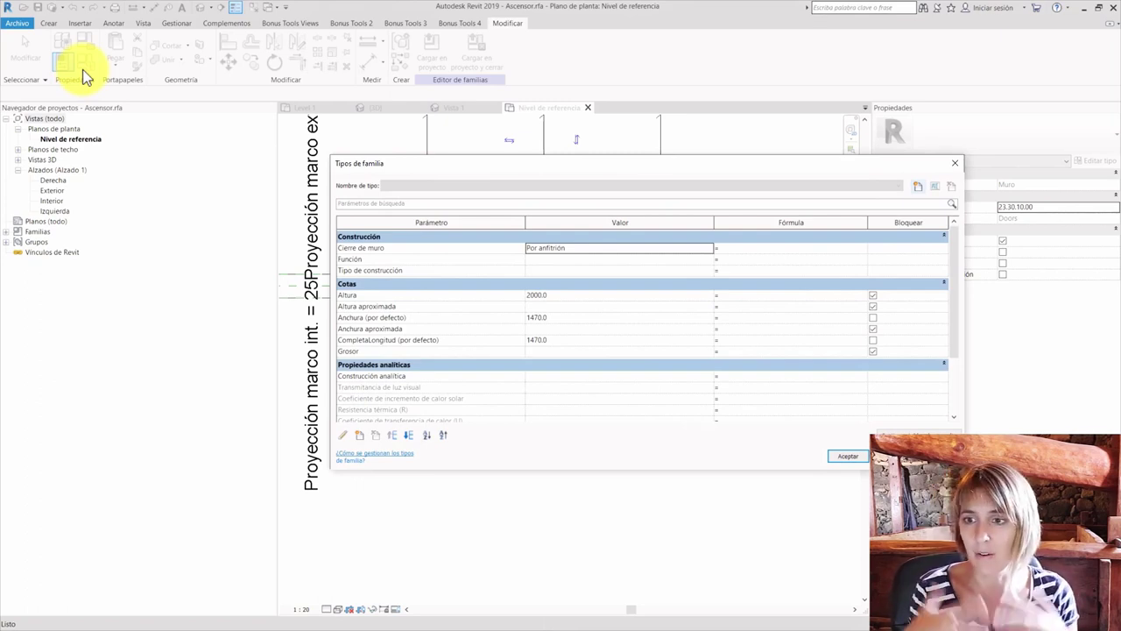
- Inspect CompletaLongitud's parameter properties, then start an if( formula in Anchura's Formula cell
left_click(442, 340)
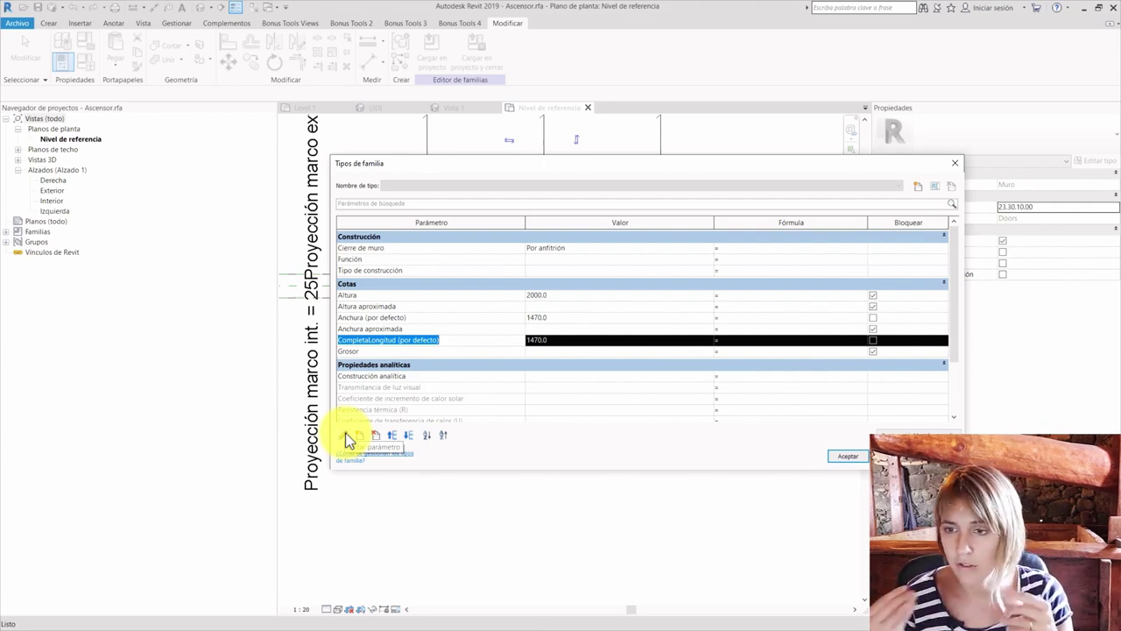
left_click(347, 435)
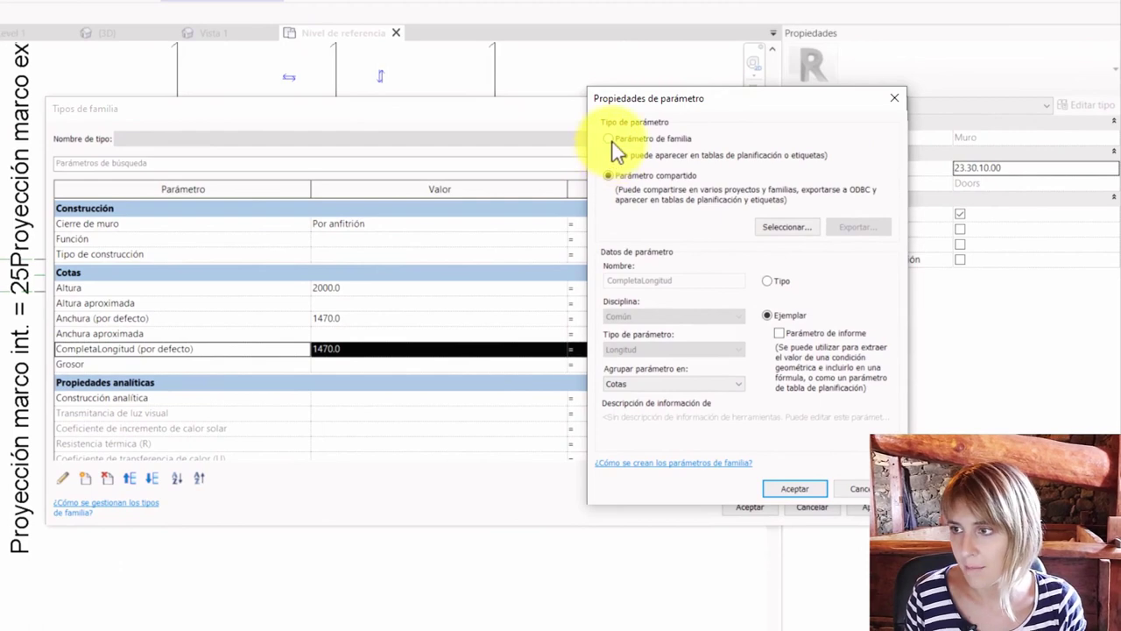
left_click(610, 140)
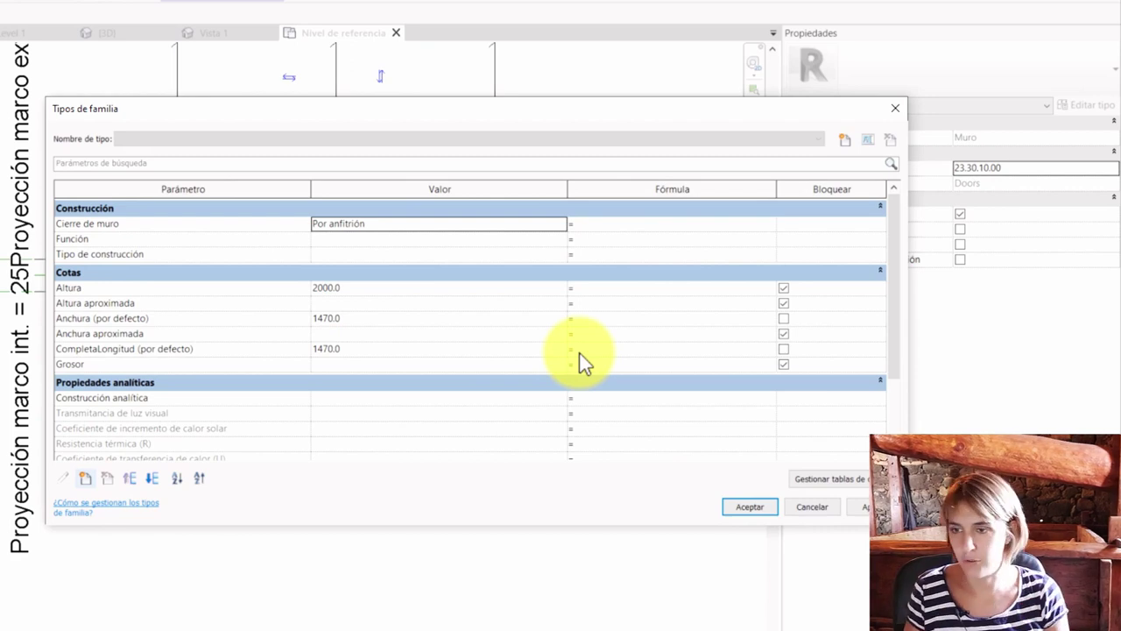
left_click(581, 352)
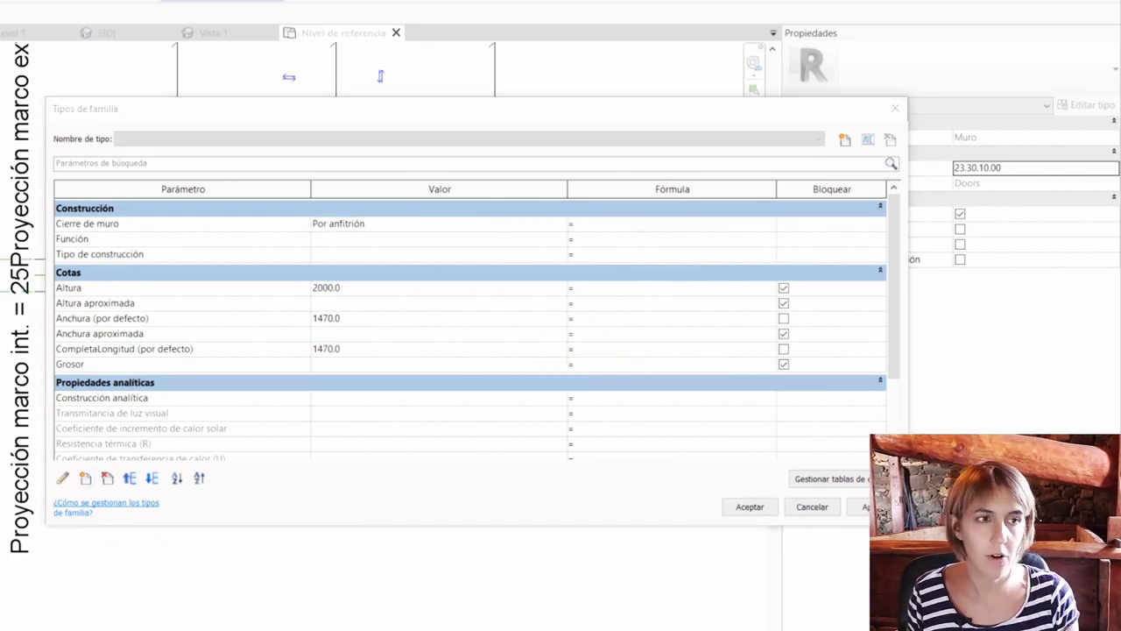
left_click(593, 322)
type("if(")
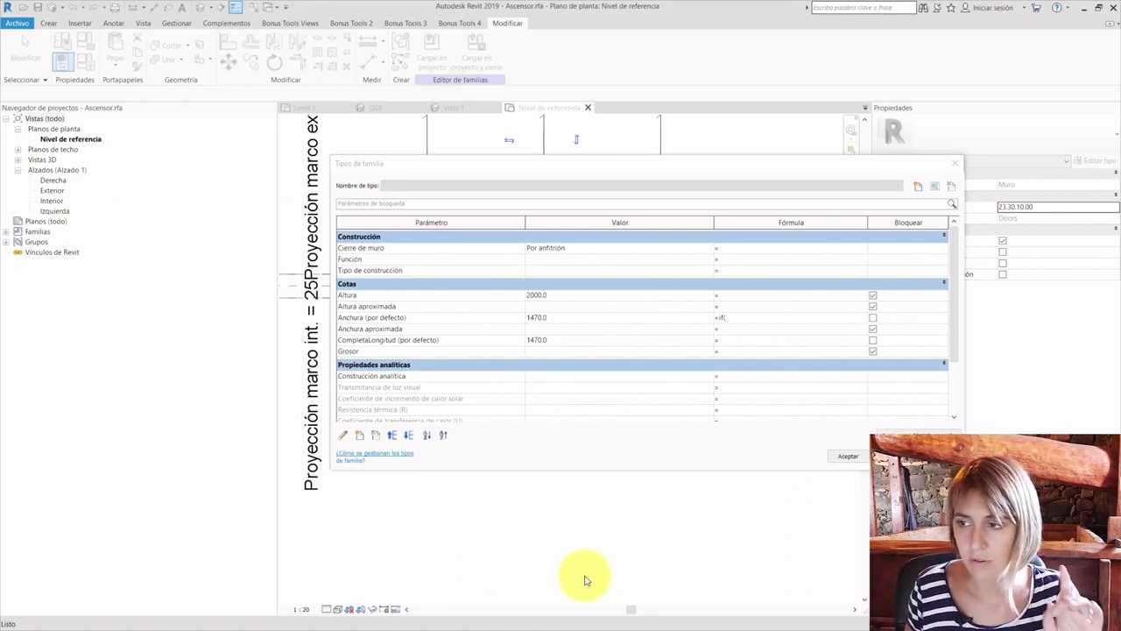
- Write the Anchura formula as if(CompletaLongitud<800, 800, 1000); Revit rejects it as invalid
left_click(735, 314)
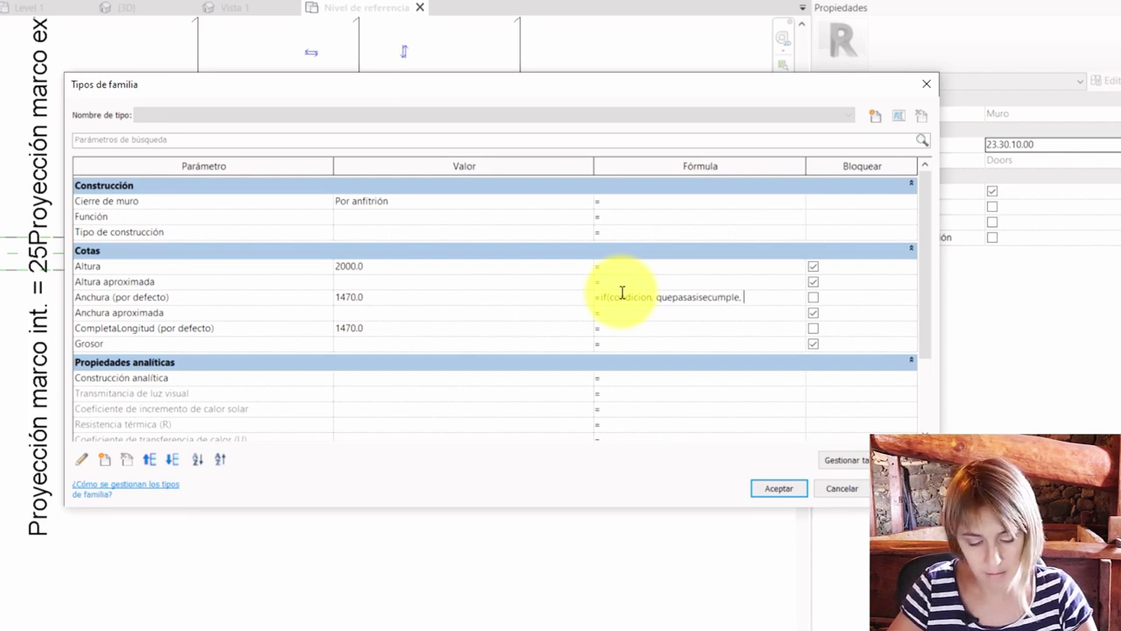
type("sinosecumple")
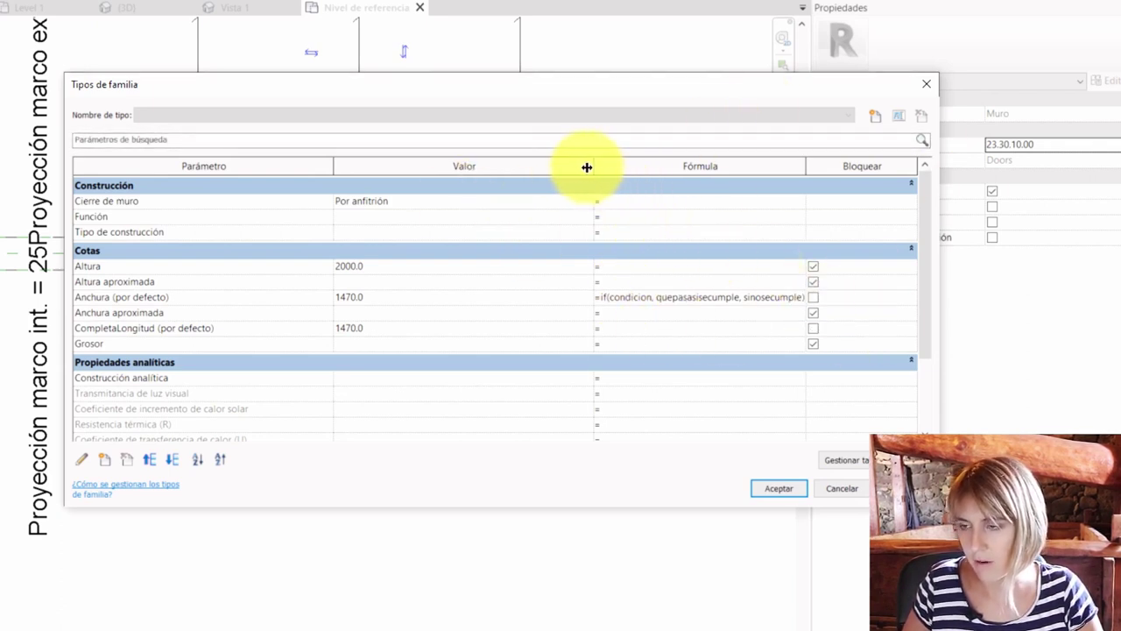
left_click_drag(589, 167, 469, 171)
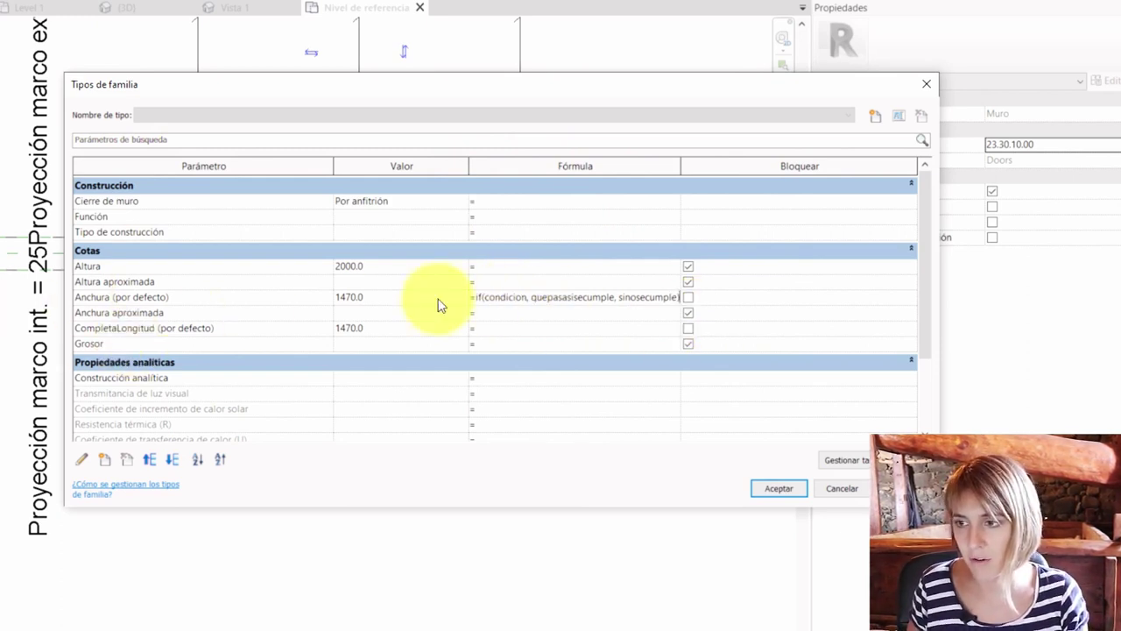
double_click(513, 294)
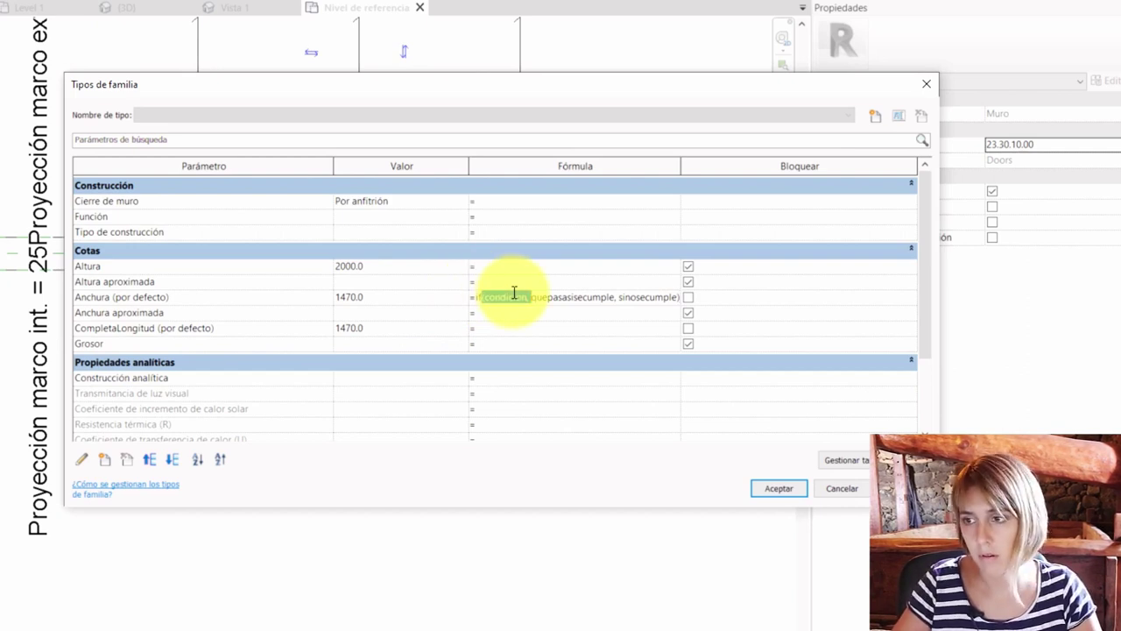
type("Completa")
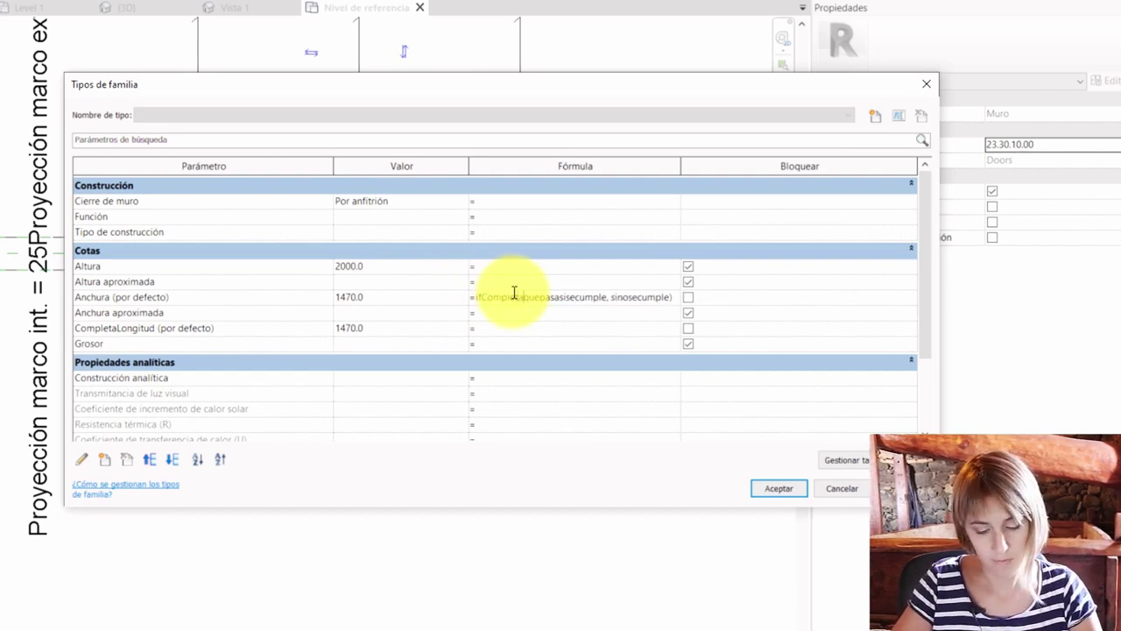
type("Longitud<80")
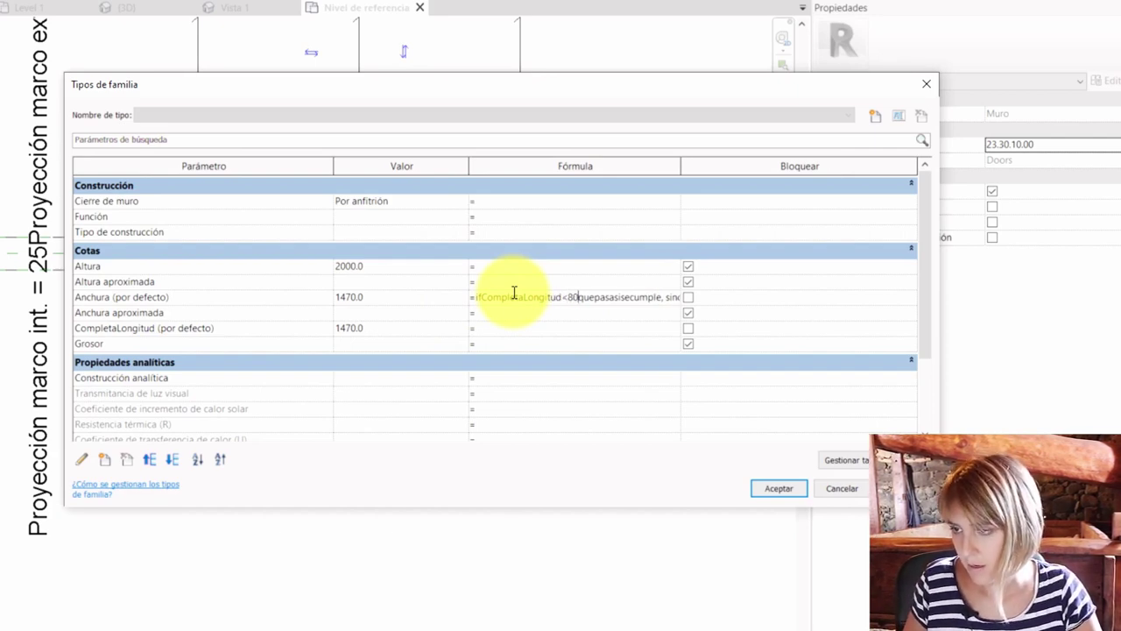
left_click_drag(578, 297, 786, 310)
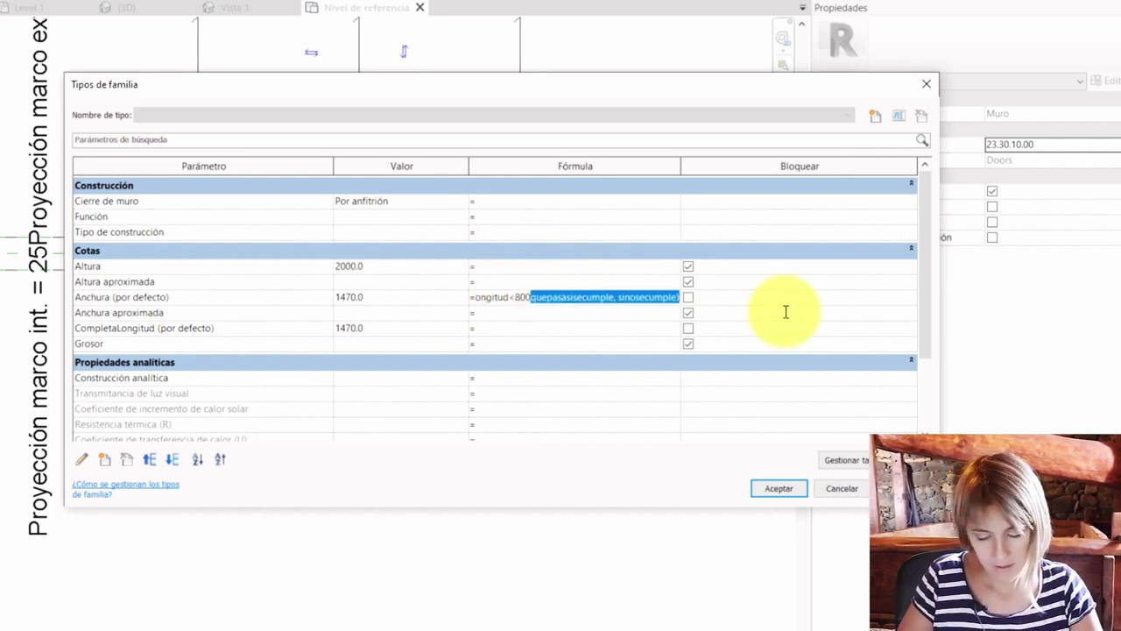
key("BackSpace")
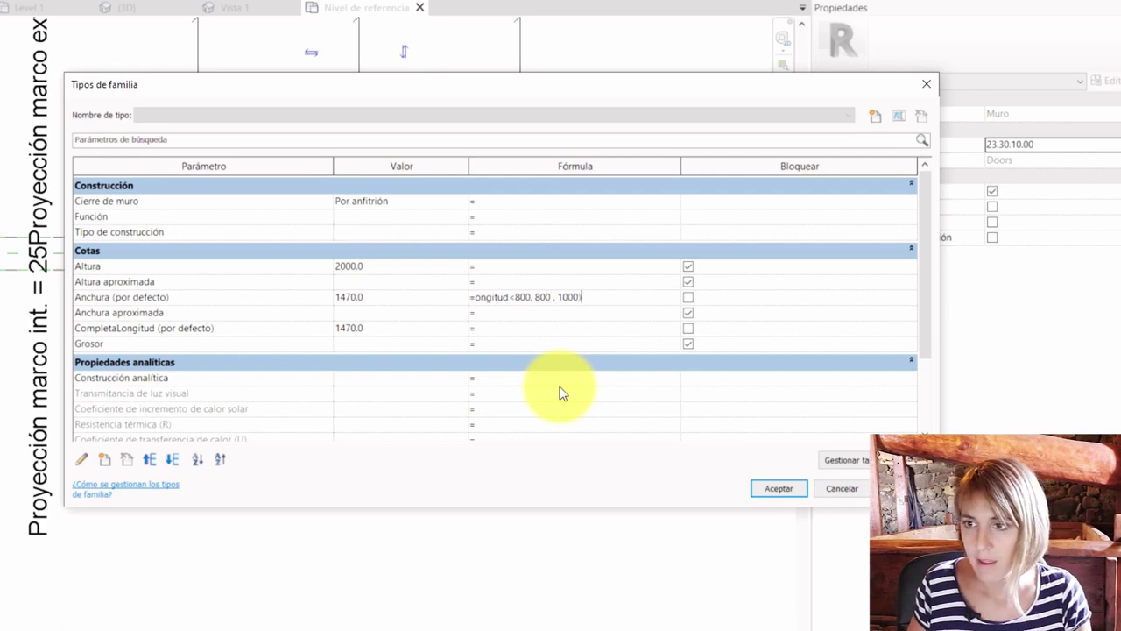
left_click(561, 393)
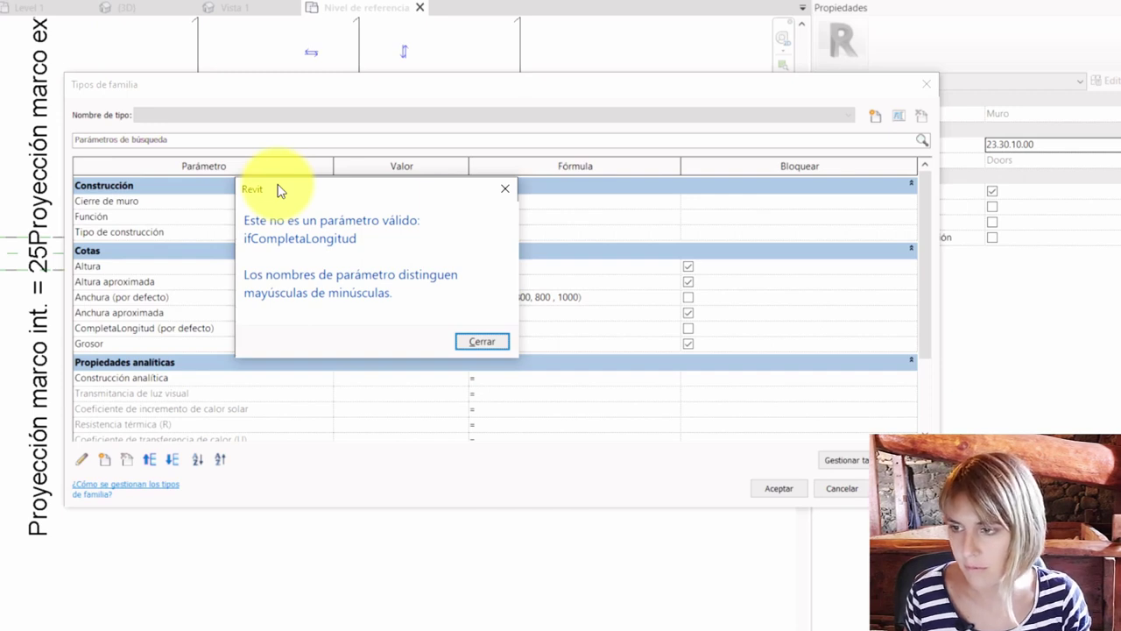
- Add the missing '(' so Anchura reads if(CompletaLongitud < 800 mm, 800 mm, 1000 mm), giving 1000
left_click(482, 341)
type("(")
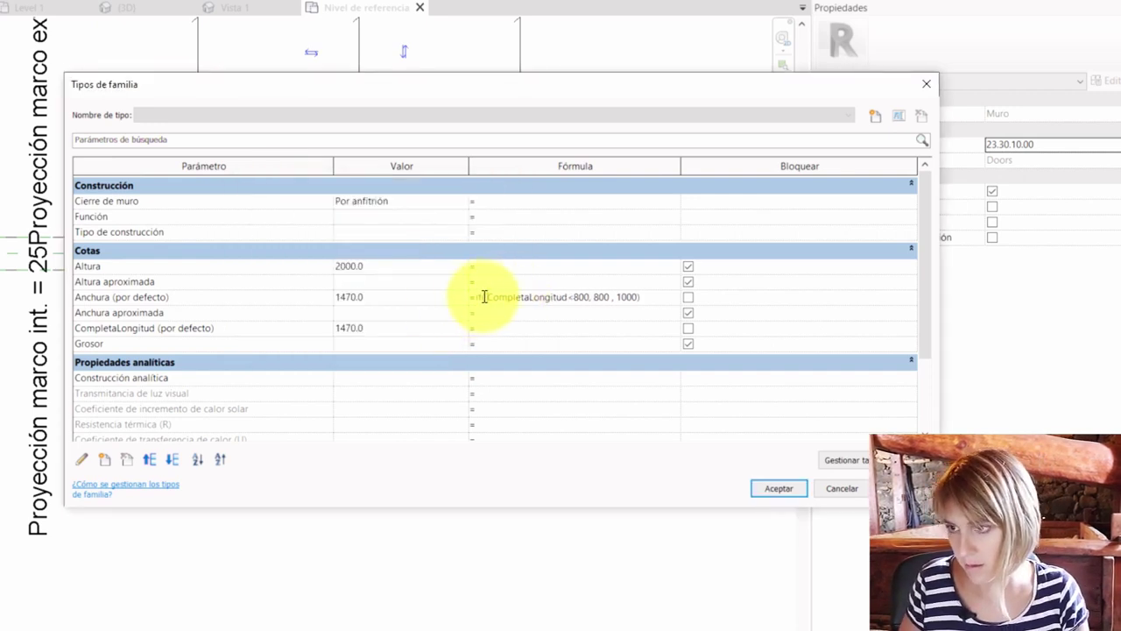
key("Return")
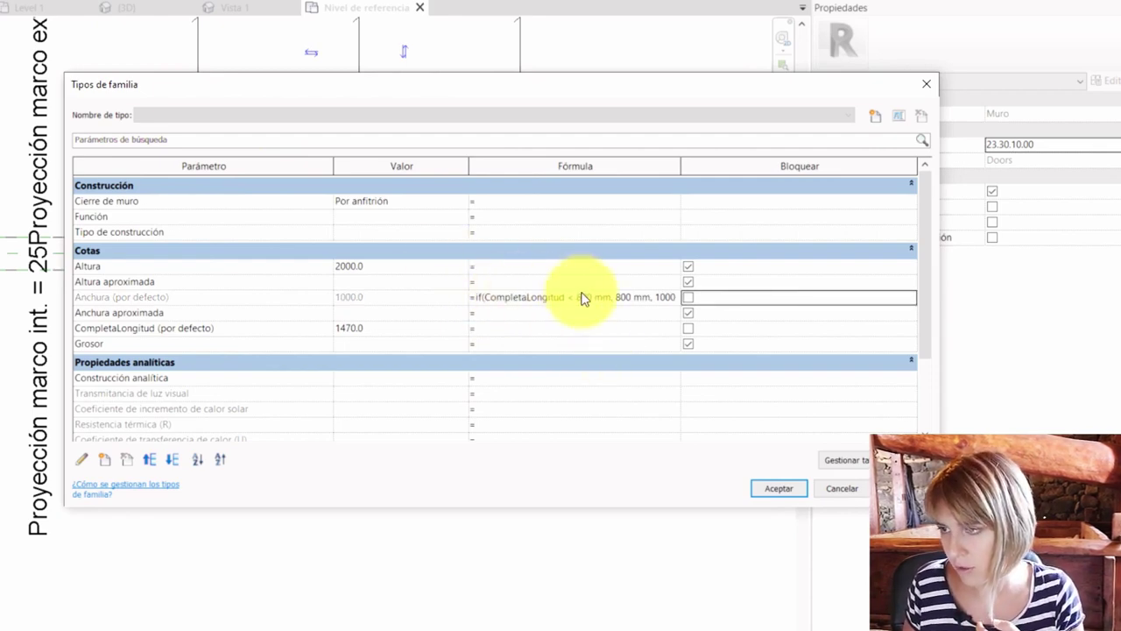
left_click(593, 297)
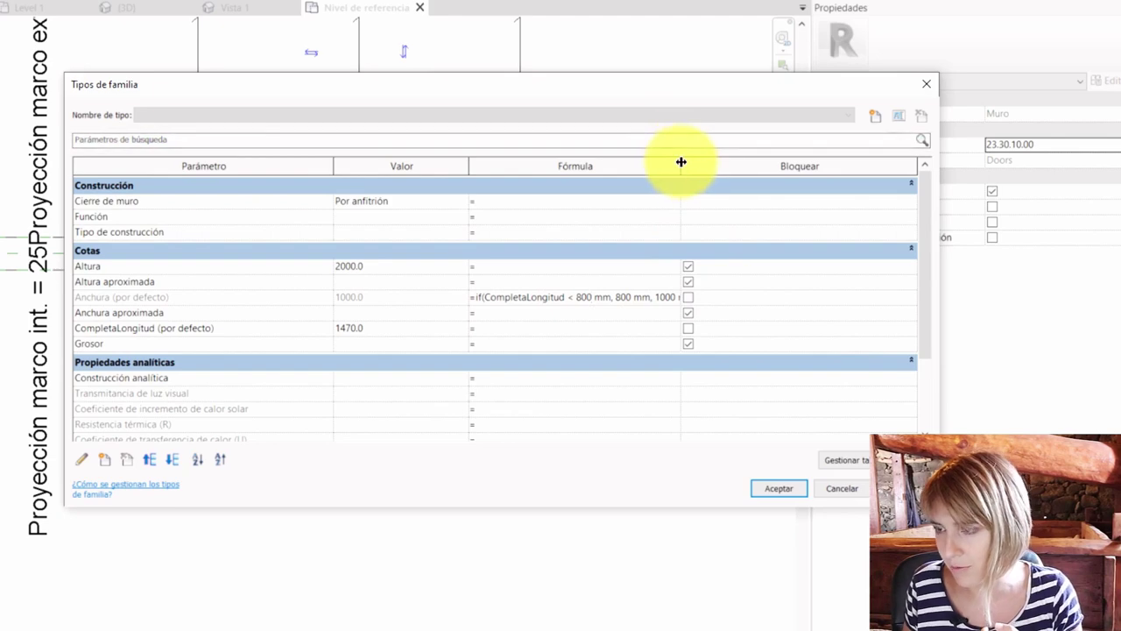
left_click_drag(681, 166, 716, 165)
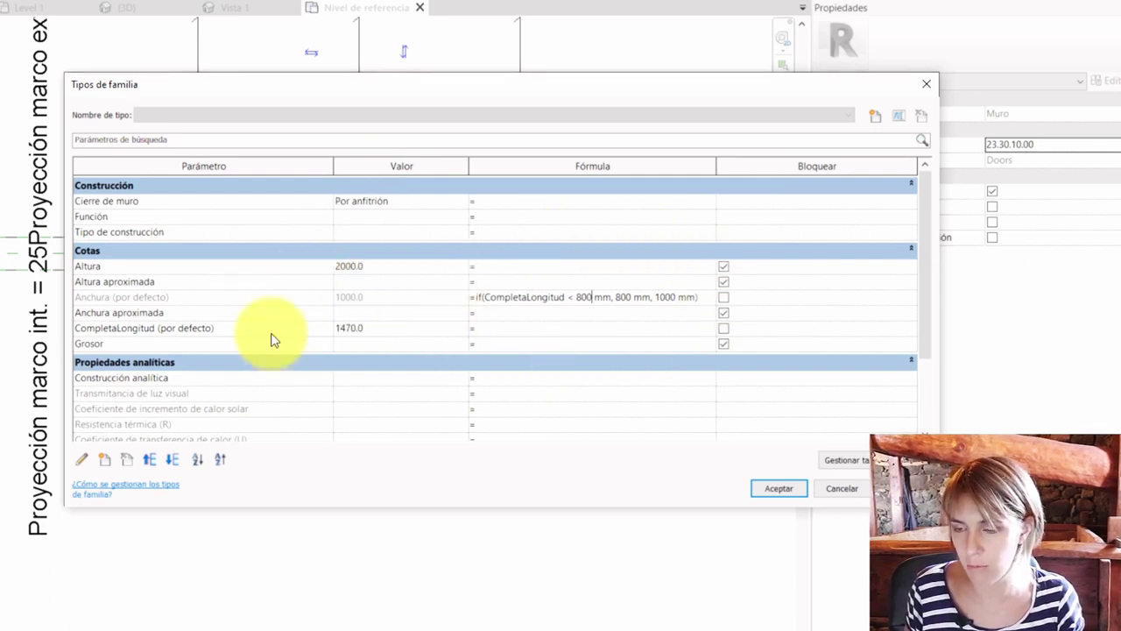
left_click_drag(440, 91, 391, 169)
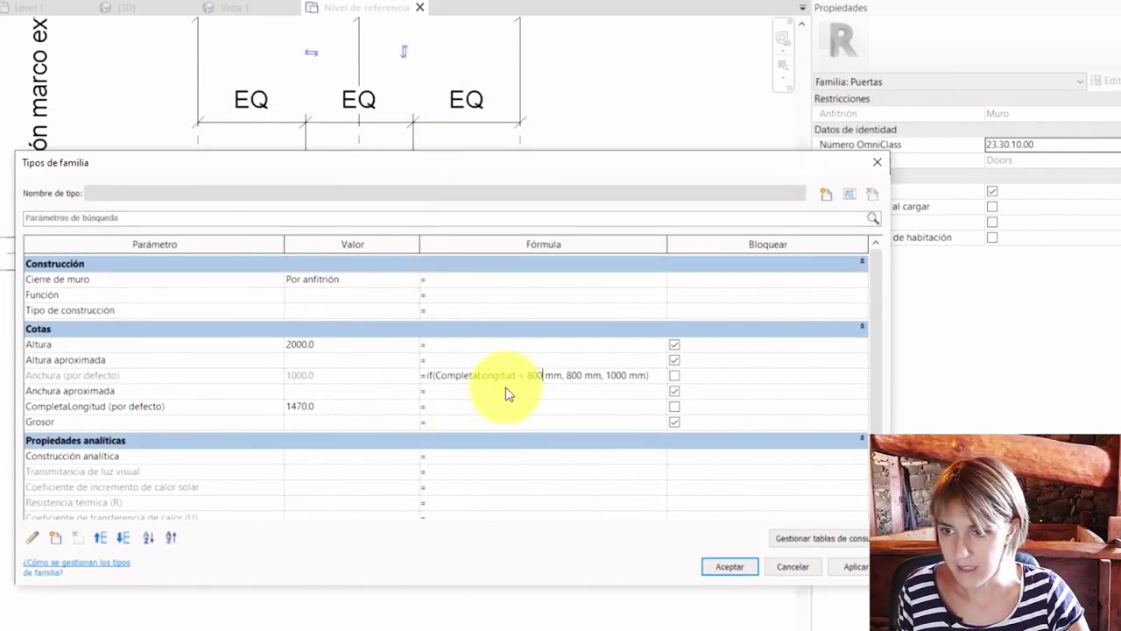
- Replace 1000 mm with nested if(CompletaLongitud < 1200 mm, 1000 mm, 1500 mm), making Anchura 1500
key("Return")
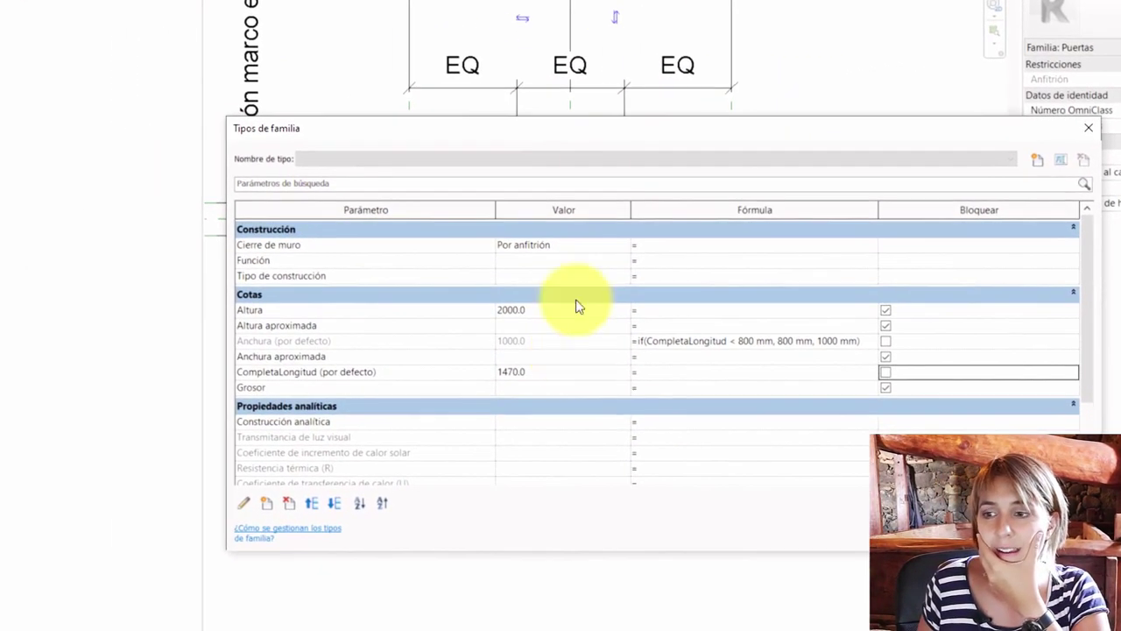
left_click_drag(588, 131, 456, 136)
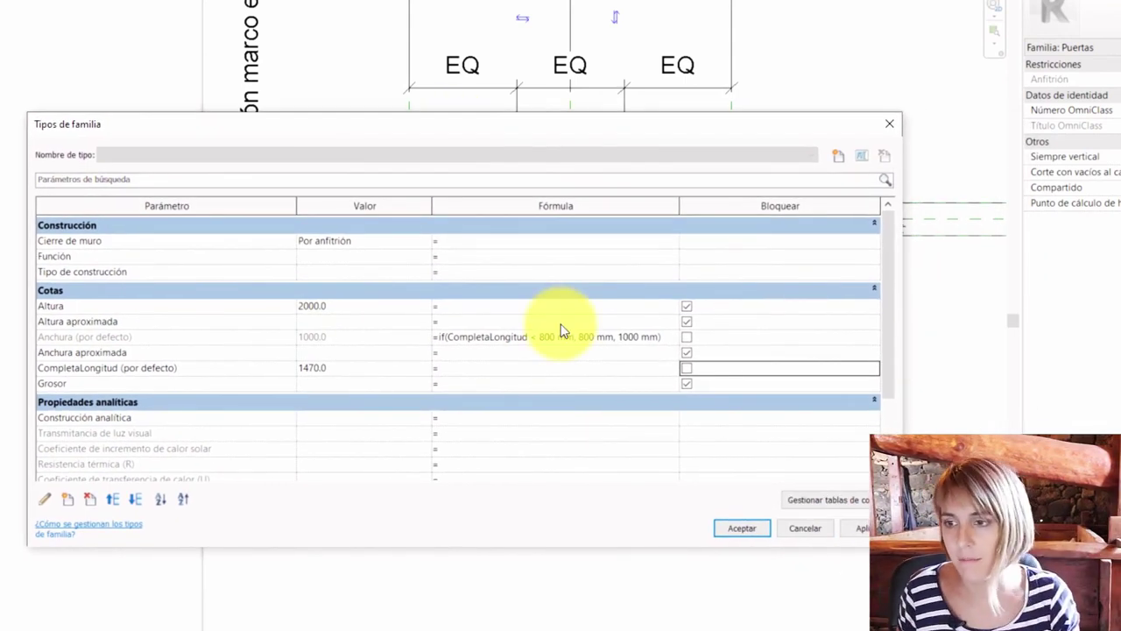
left_click(448, 342)
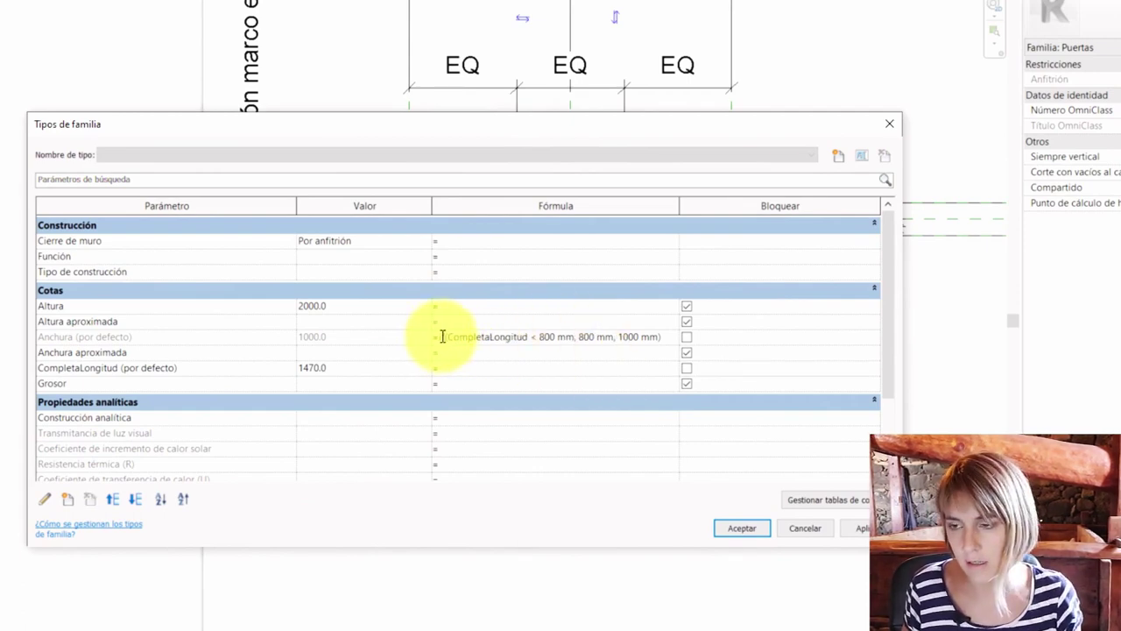
mouse_move(442, 336)
left_mouse_down()
mouse_move(645, 333)
mouse_move(709, 350)
mouse_move(585, 338)
mouse_move(408, 347)
left_mouse_up()
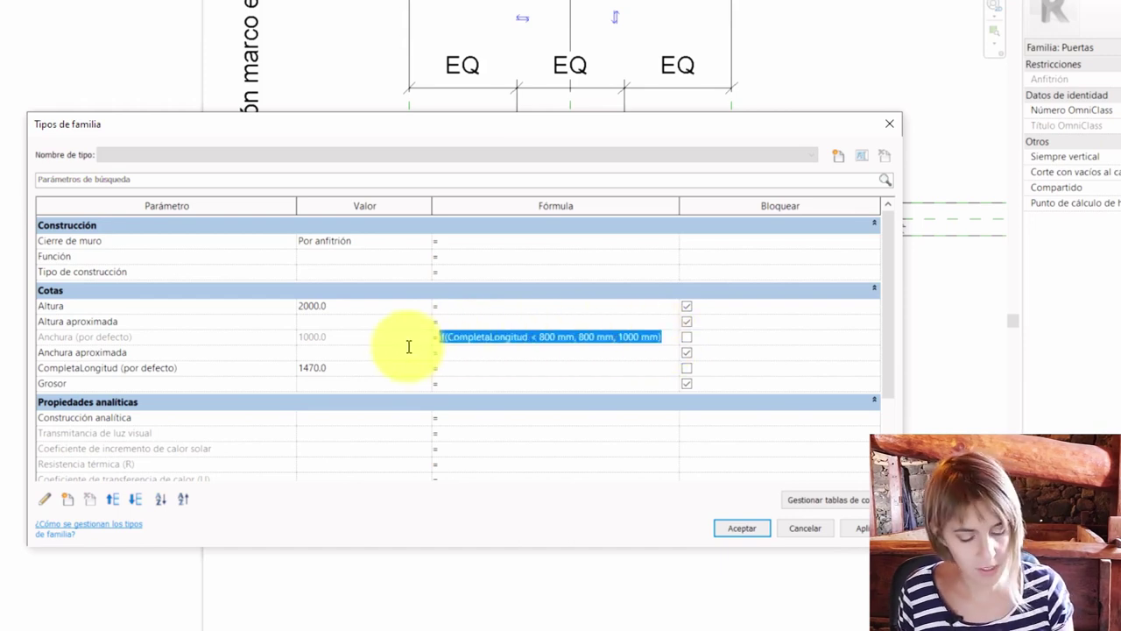
left_click(623, 336)
left_click_drag(620, 337, 655, 337)
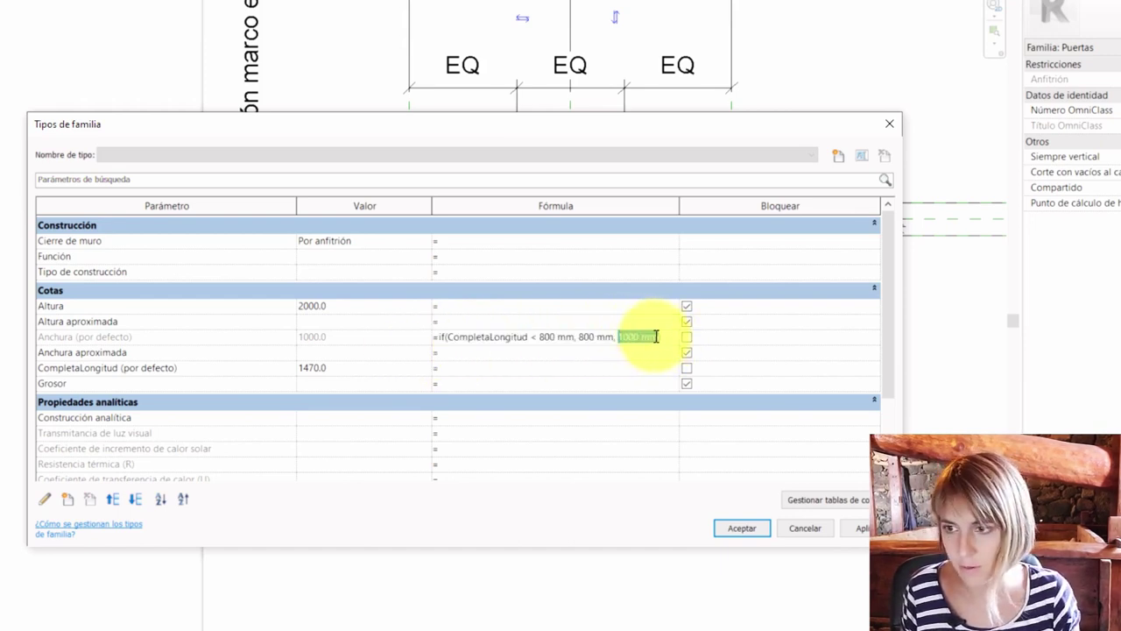
type("if(CompletaLongitud < 800 mm, 800 mm, 1000 mm)")
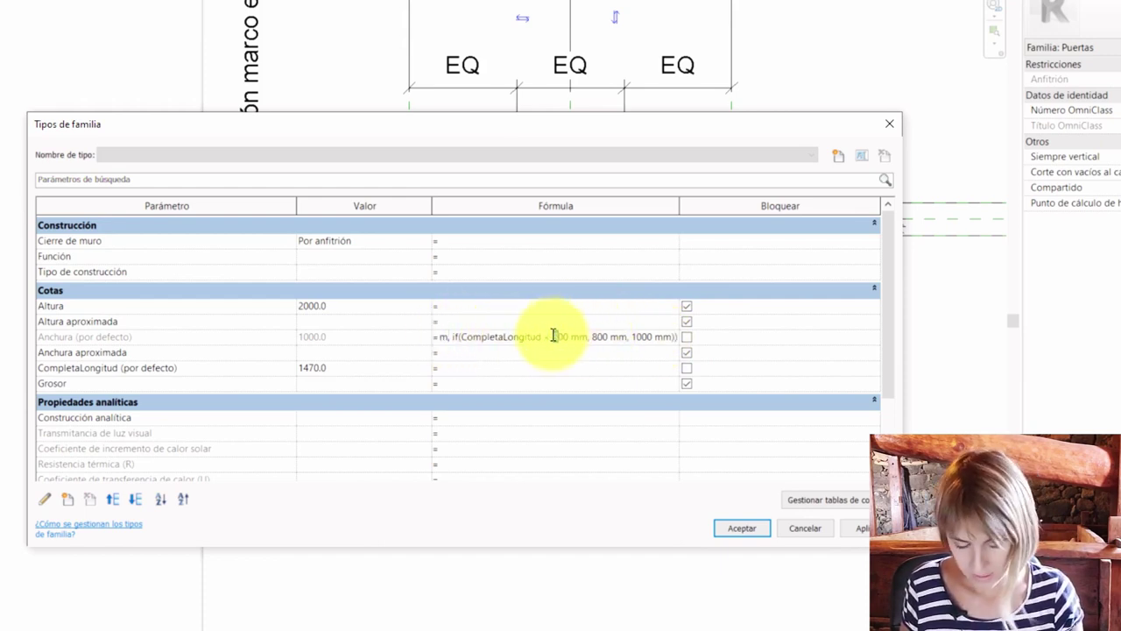
left_click_drag(553, 337, 559, 337)
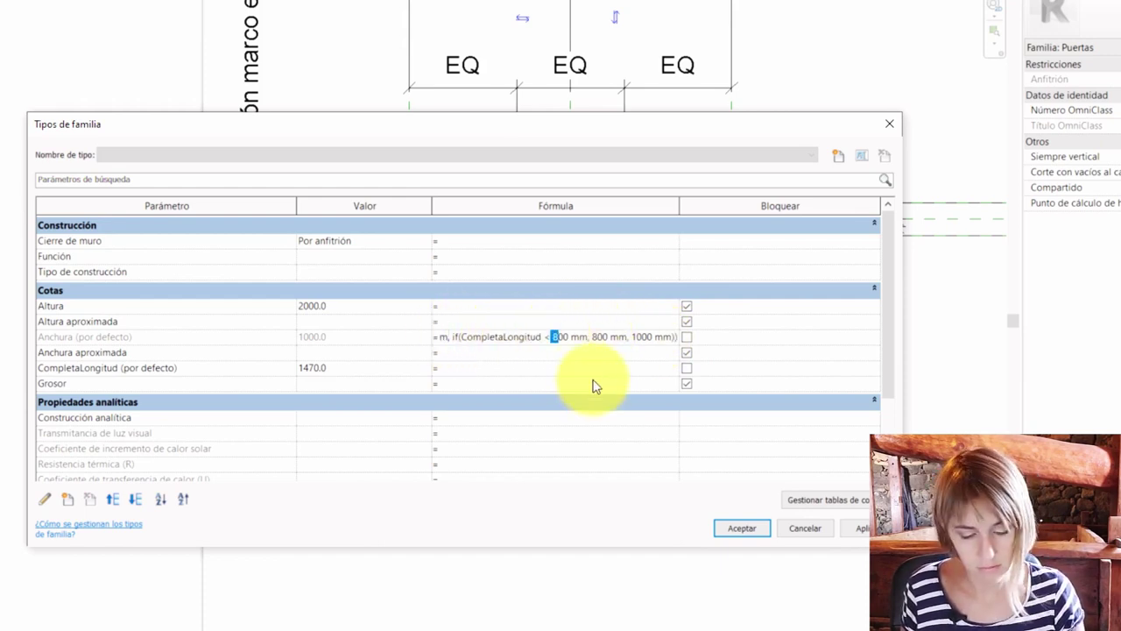
type("12")
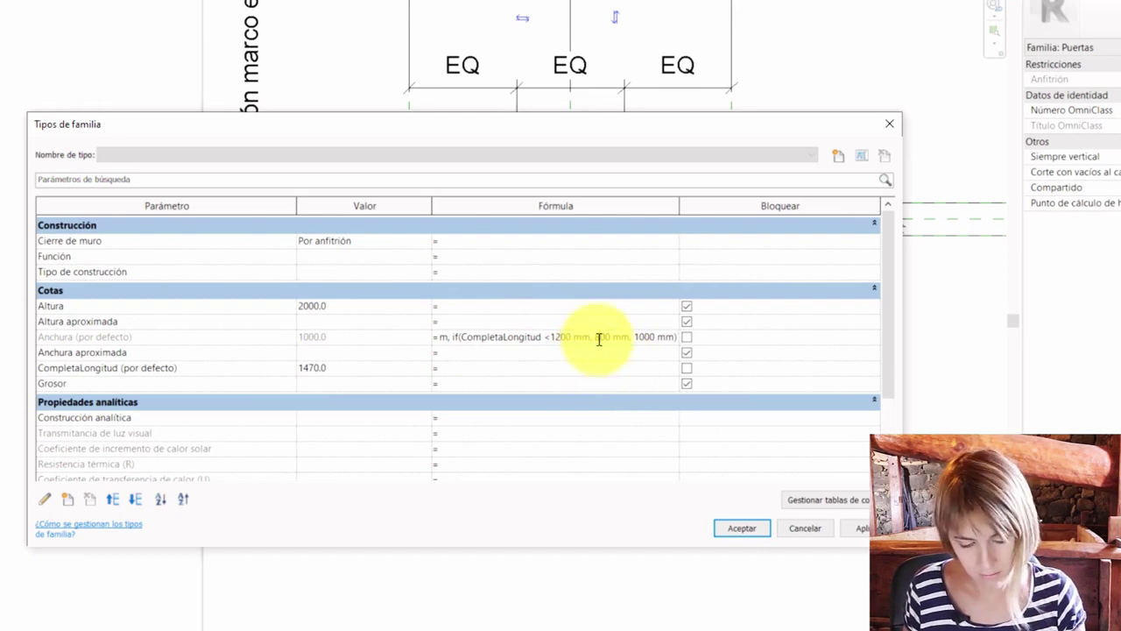
type("0")
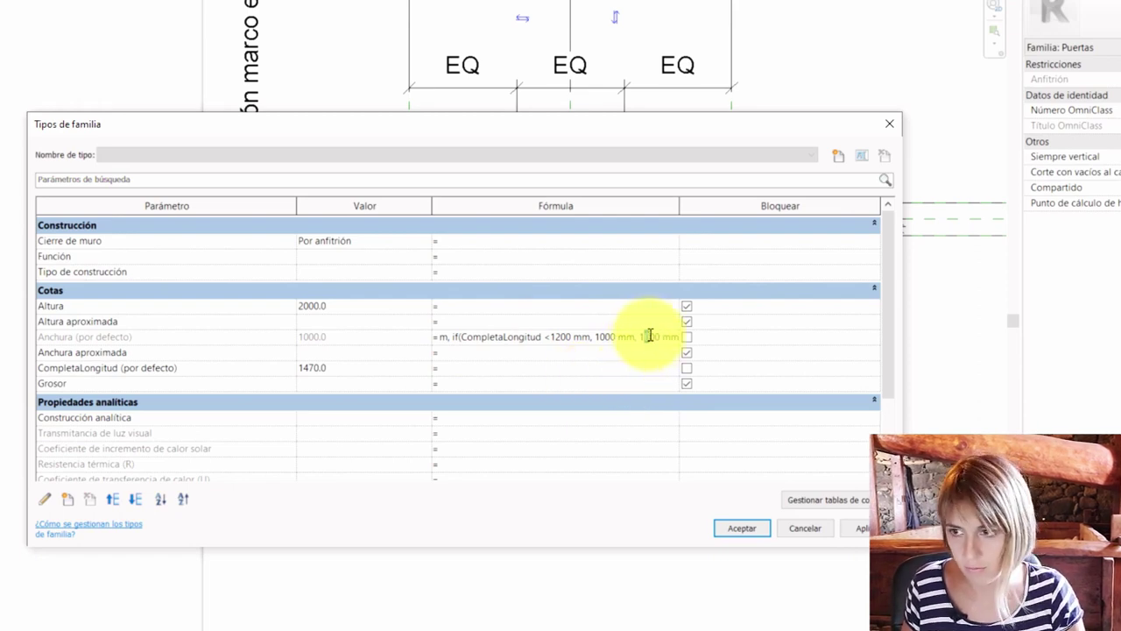
key("Return")
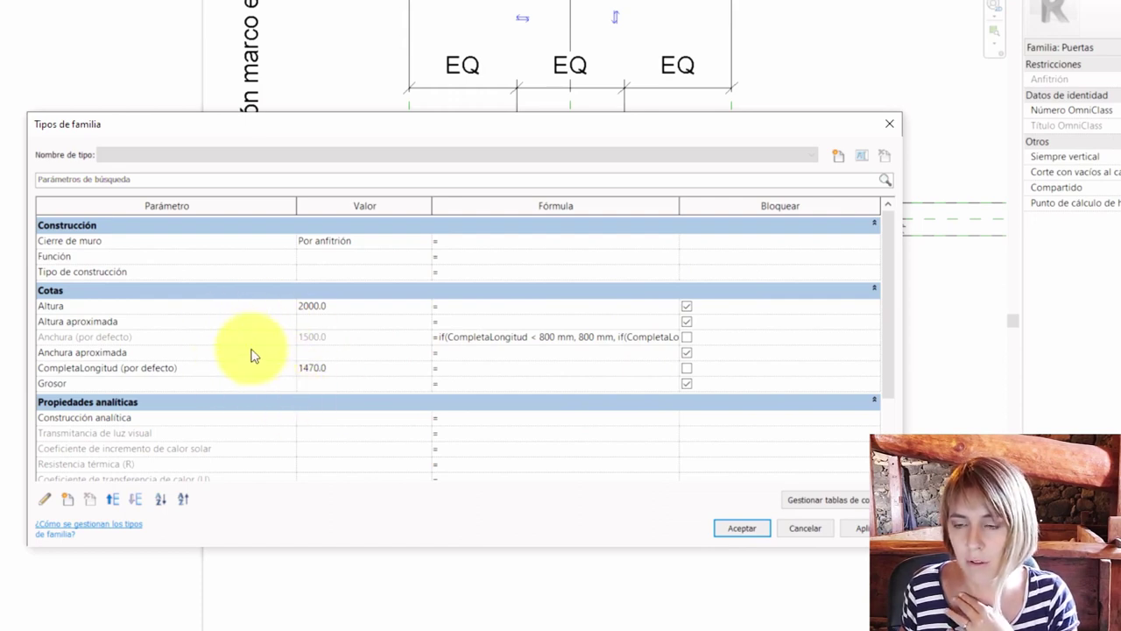
key("Tab")
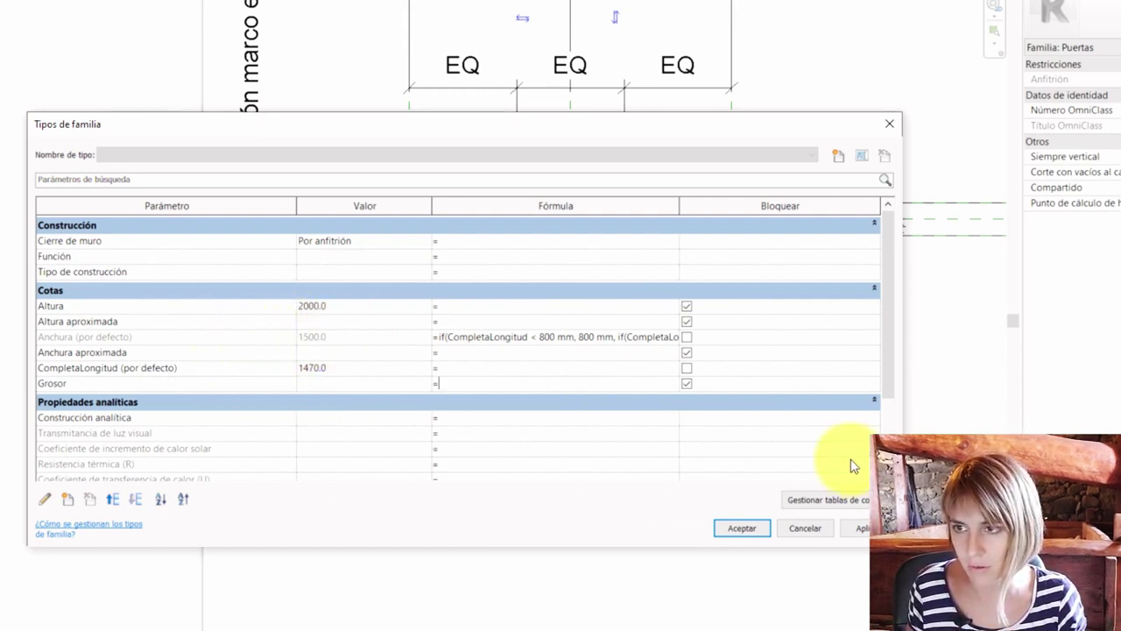
- Accept the type changes and load the updated Ascensor family into the Base_TorreCepsa project
left_click(757, 526)
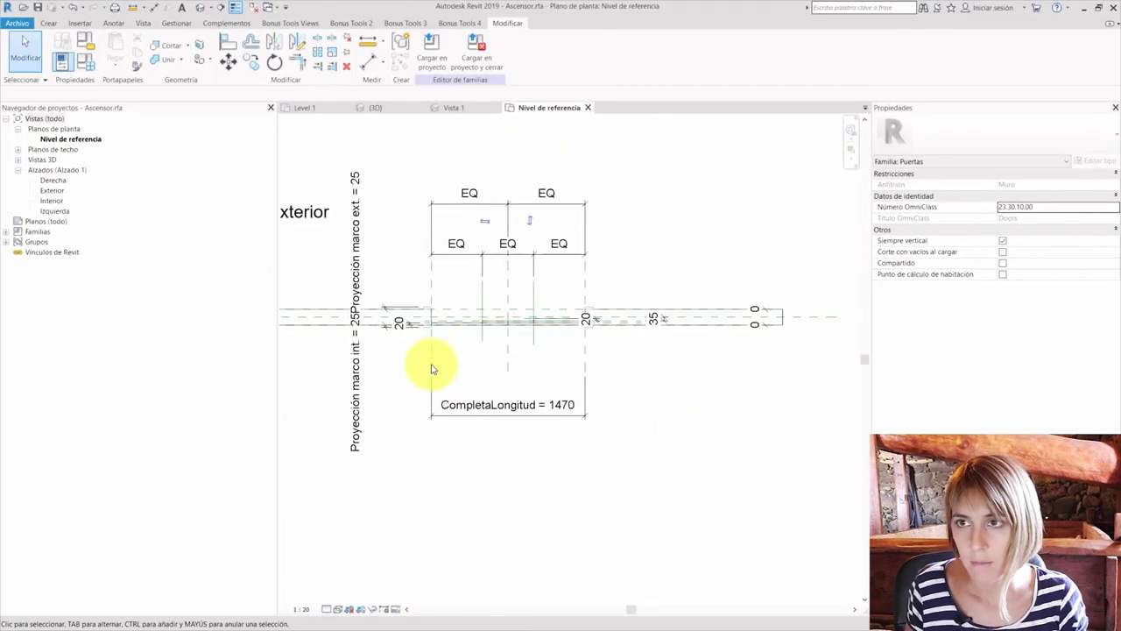
left_click(443, 67)
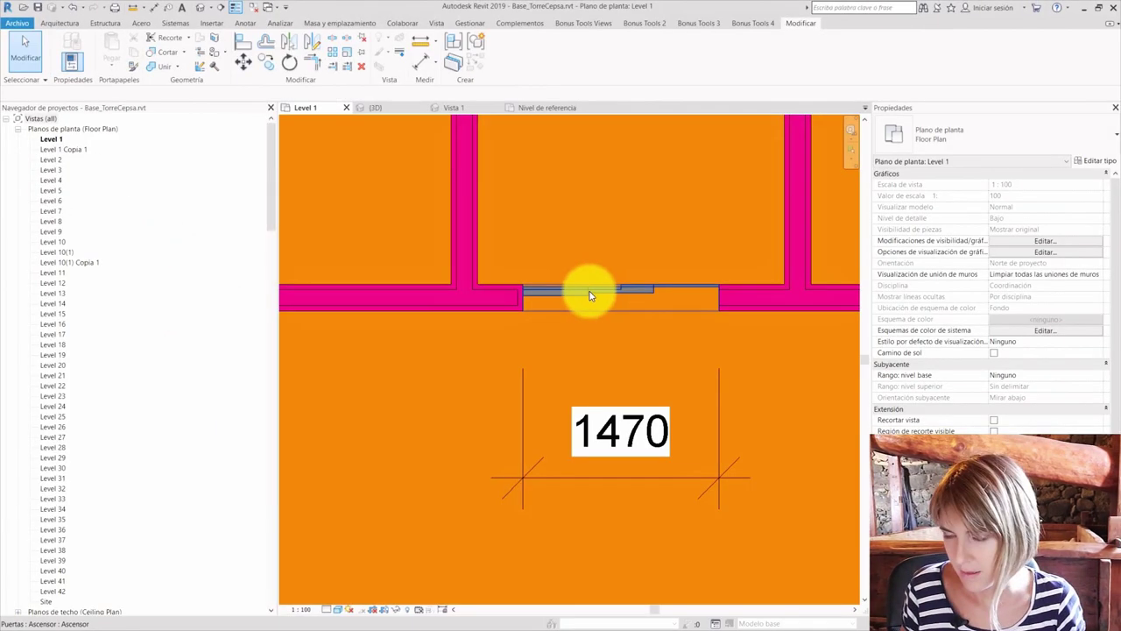
left_click(591, 293)
key("Escape")
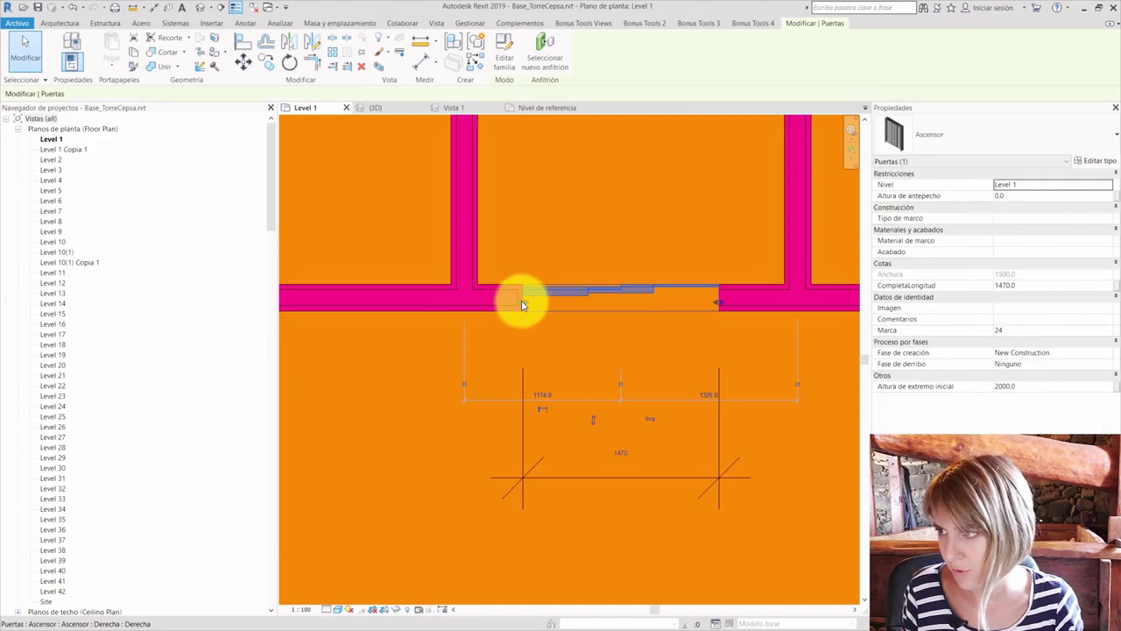
- Set the elevator door's CompletaLongitud to 960, then reopen the Ascensor family for editing
left_click(1020, 285)
type("960")
key("Return")
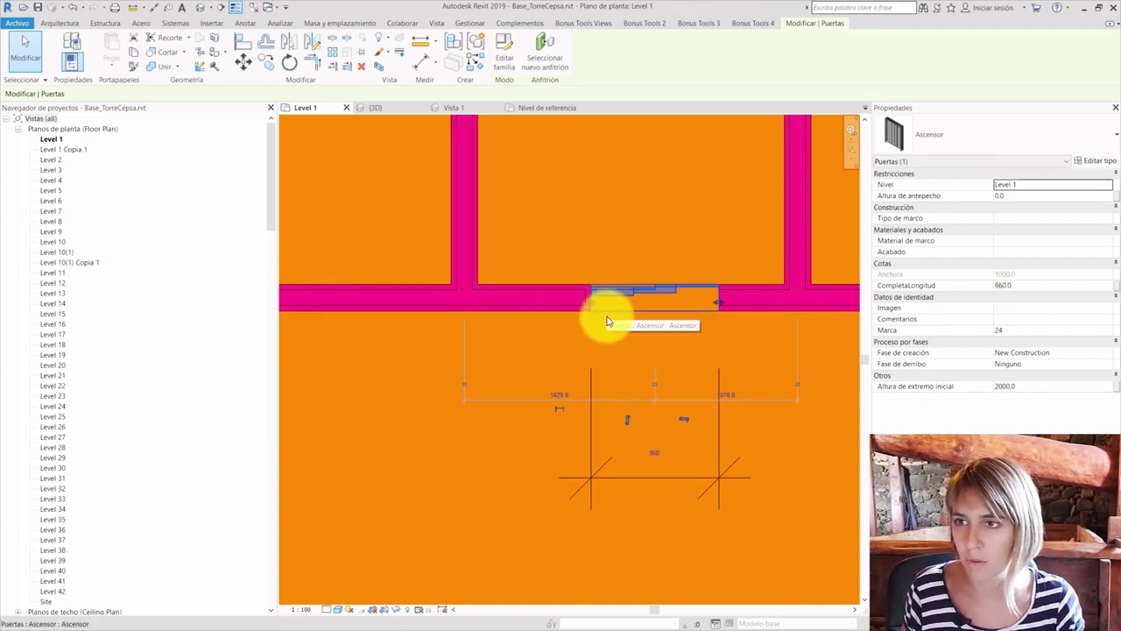
left_click(501, 49)
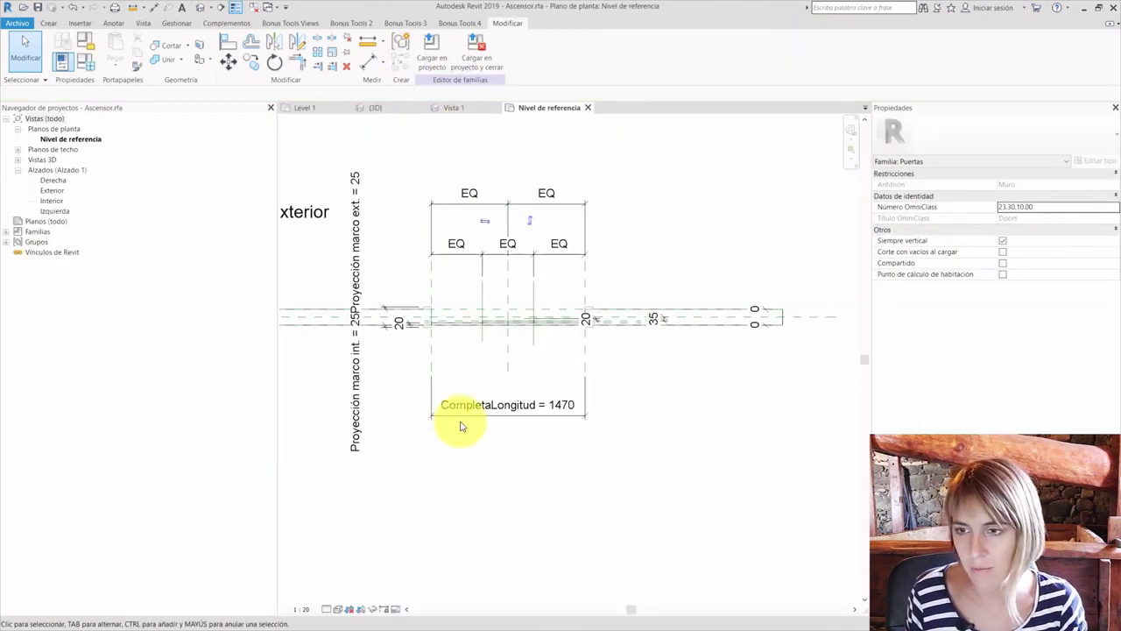
- Label the width dimension with the Anchura parameter
left_click(469, 419)
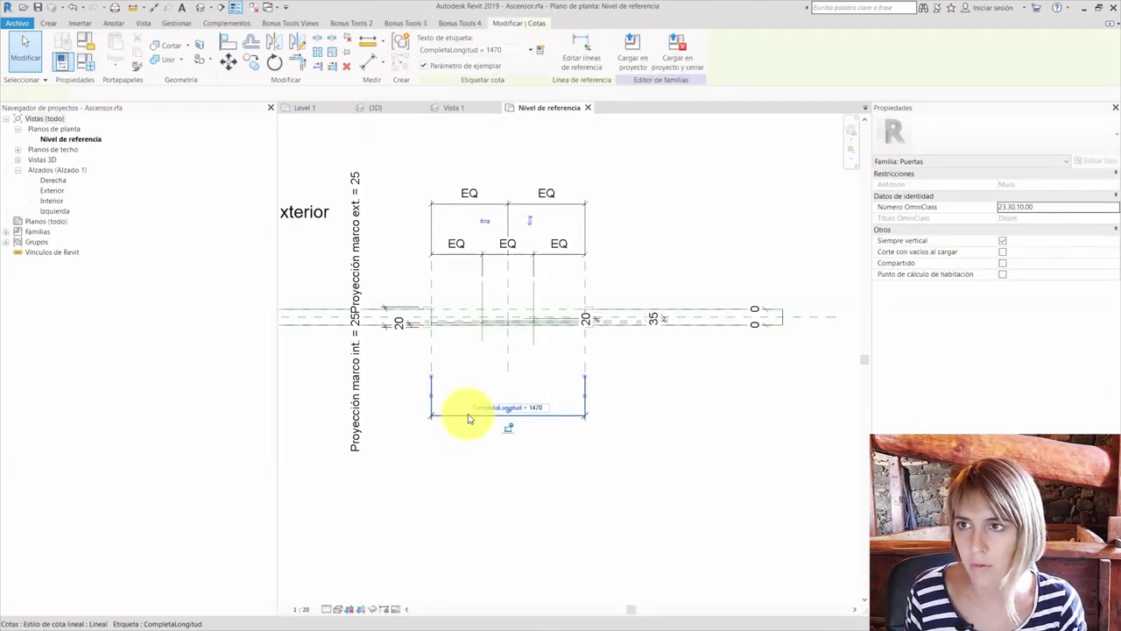
left_click(512, 53)
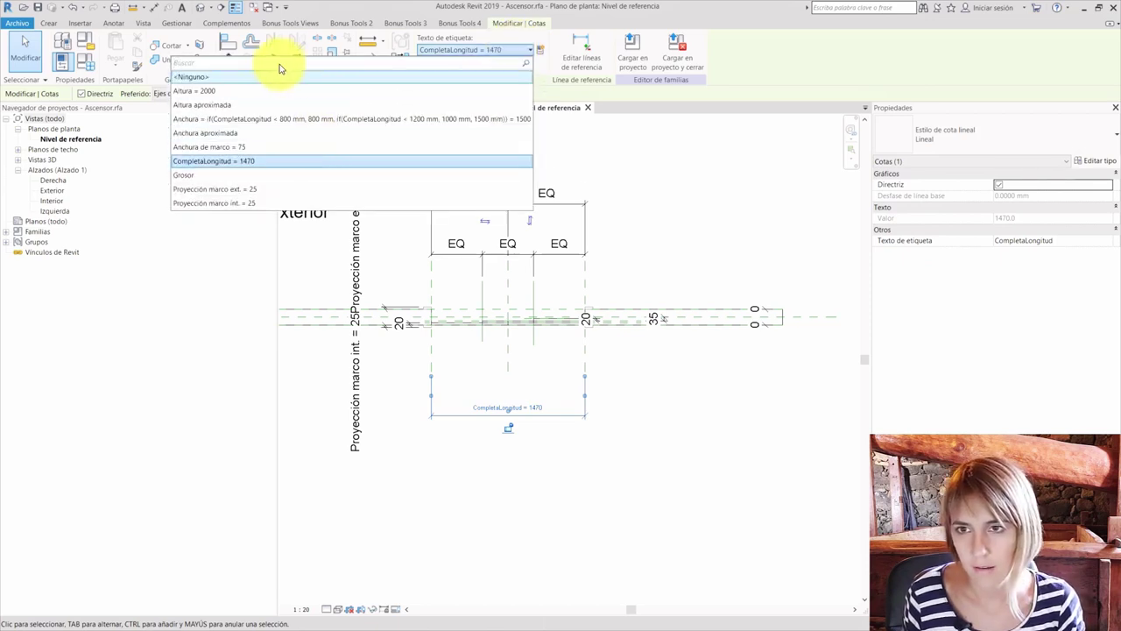
left_click(263, 119)
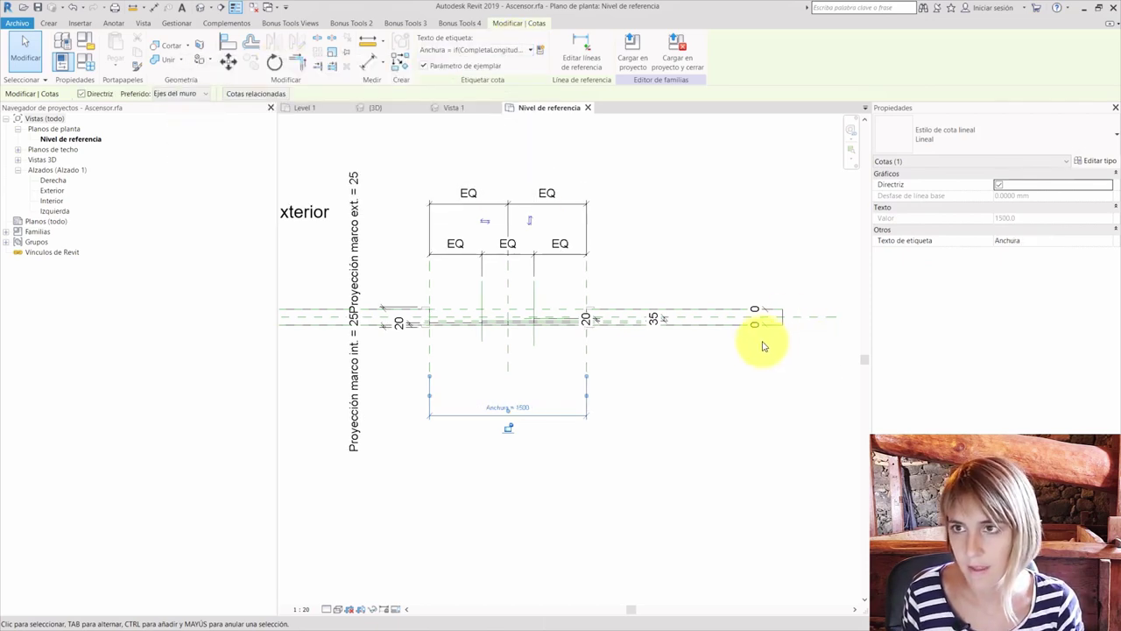
- Load the edited Ascensor family into the project and place the door in the Level 1 wall
left_click(534, 126)
left_click(430, 54)
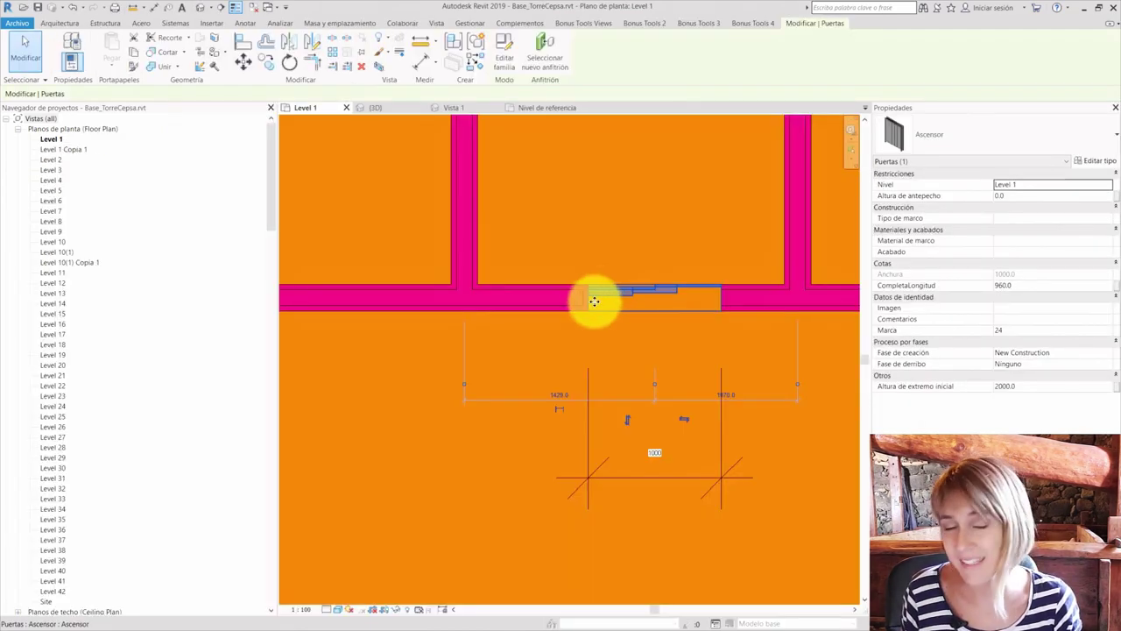
left_click(590, 301)
- Set the placed door's CompletaLongitud to 1700 and shift it slightly left along the wall
key("Escape")
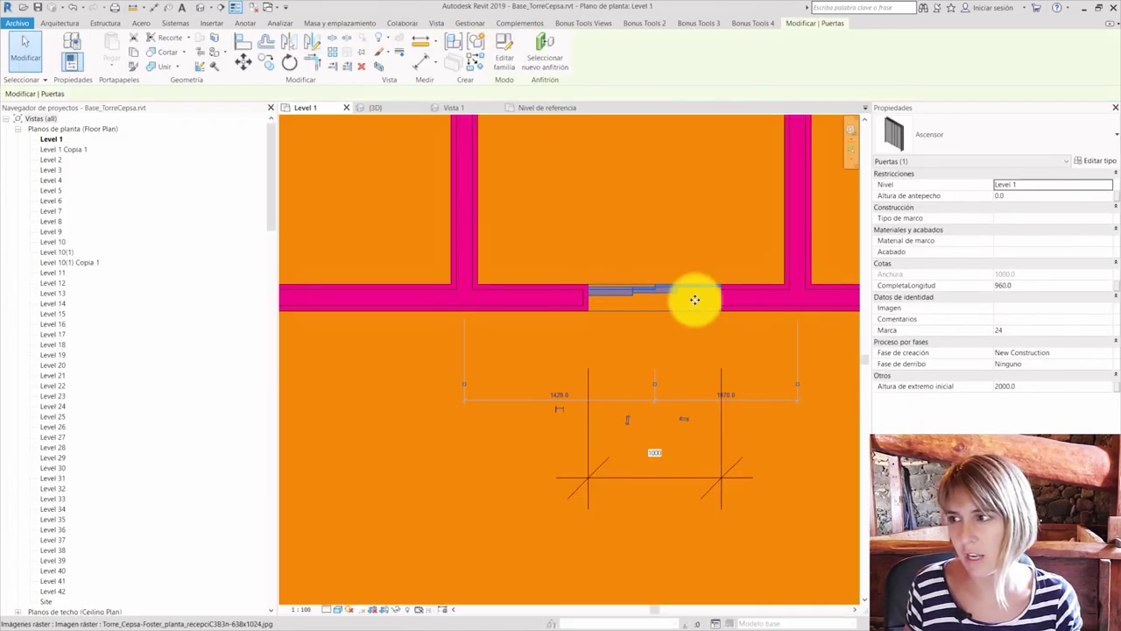
left_click(1022, 288)
type("1700")
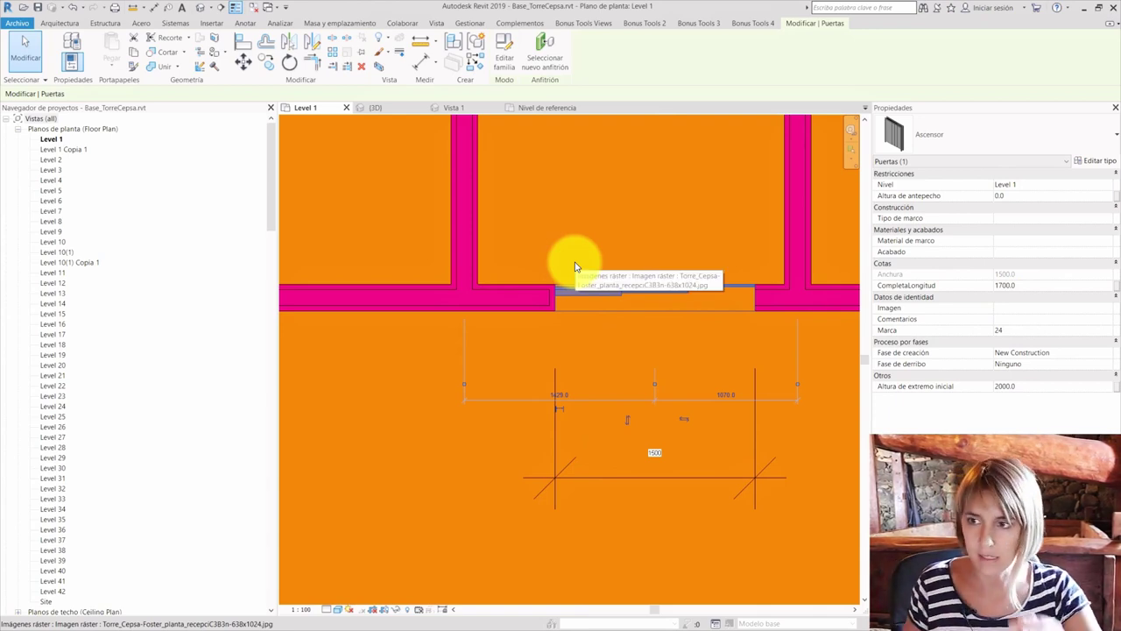
left_click(604, 296)
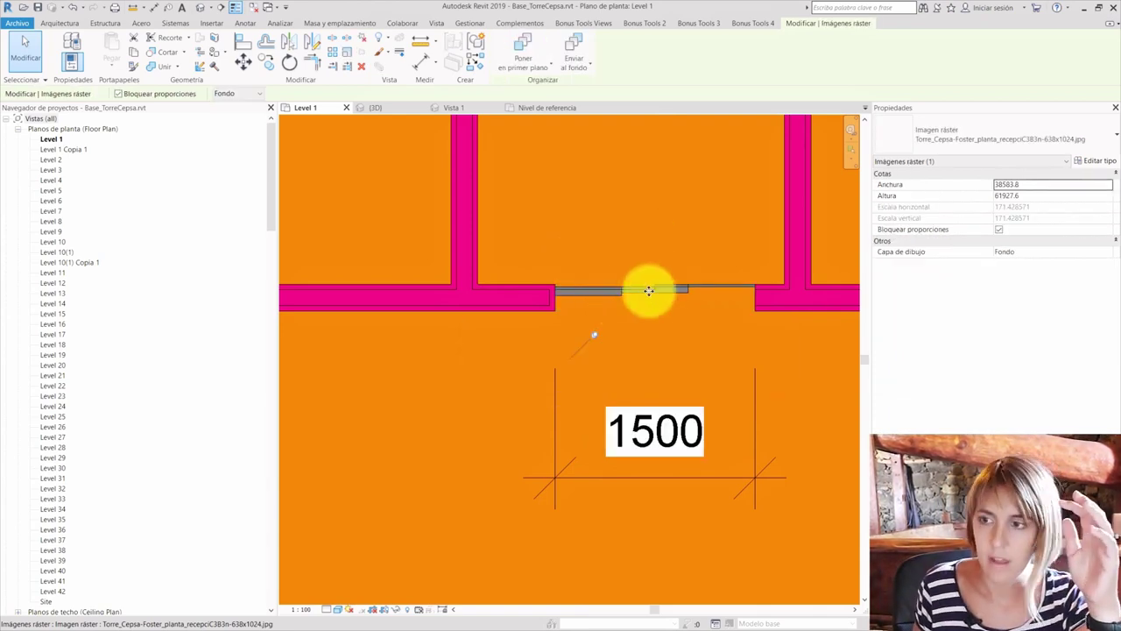
key("Escape")
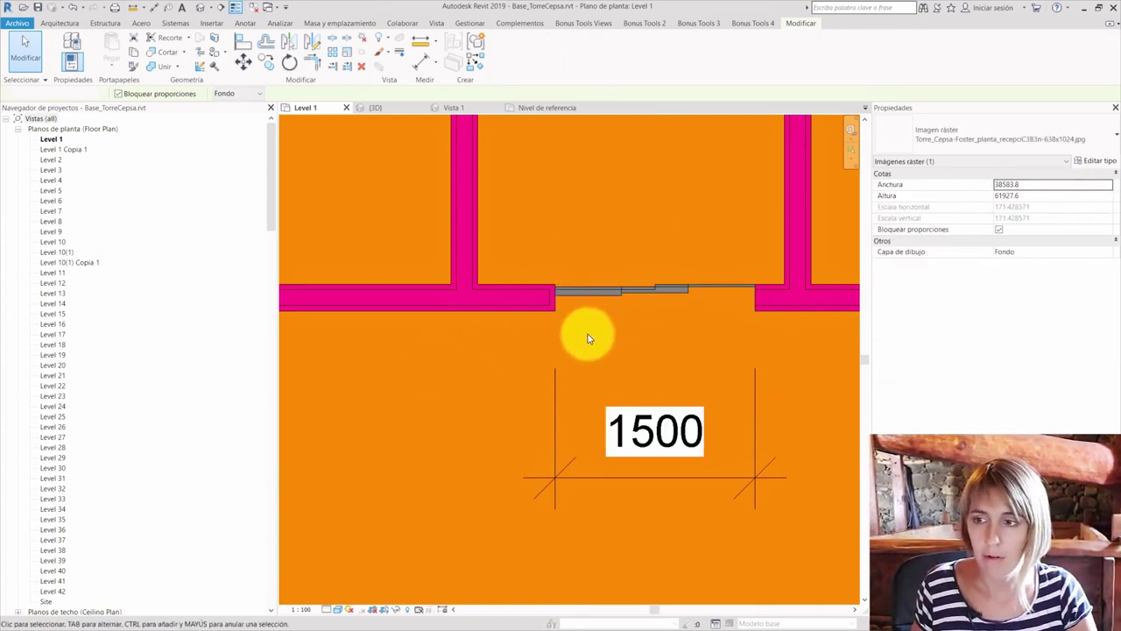
left_click_drag(582, 293, 572, 296)
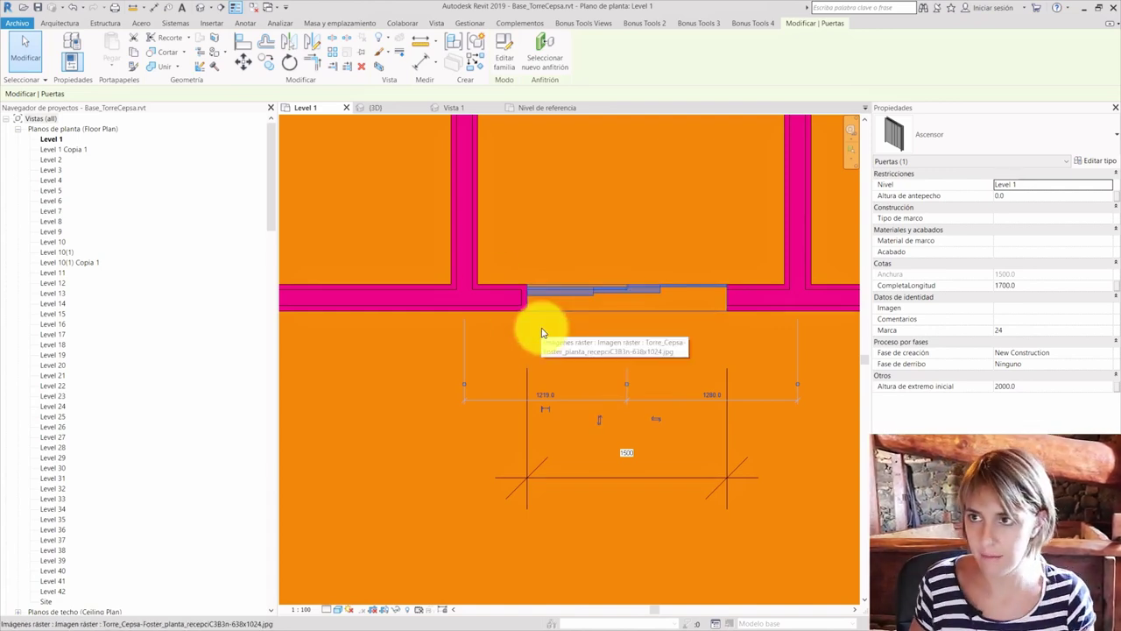
- Open the Ascensor family and review its parameters in Tipos de familia
left_click(508, 51)
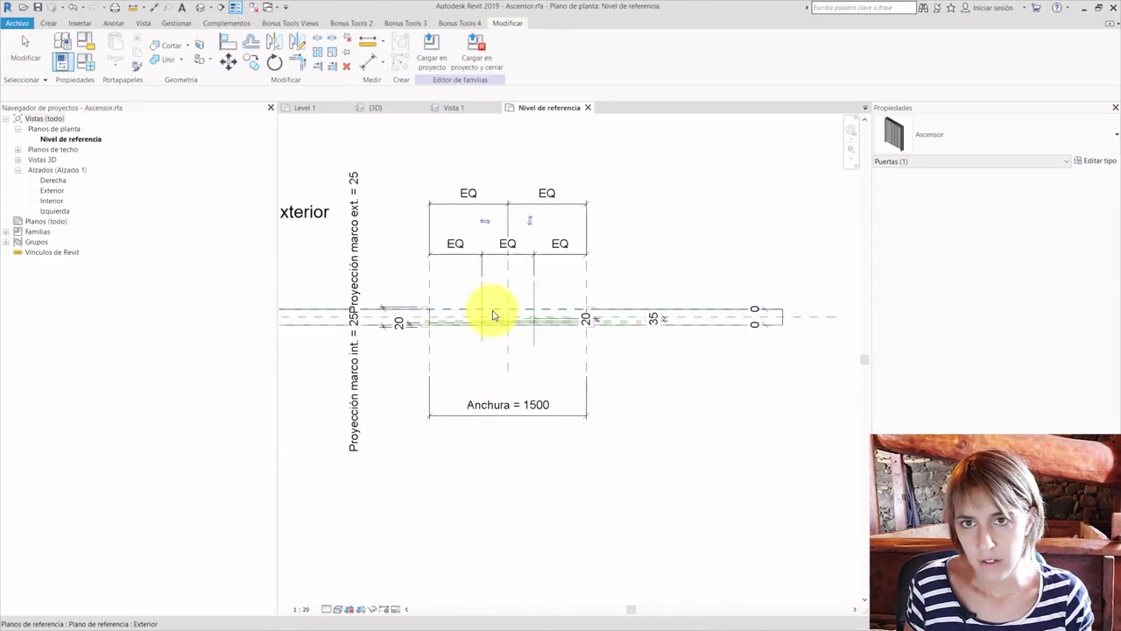
scroll(368, 313, "up", 1)
left_click(94, 70)
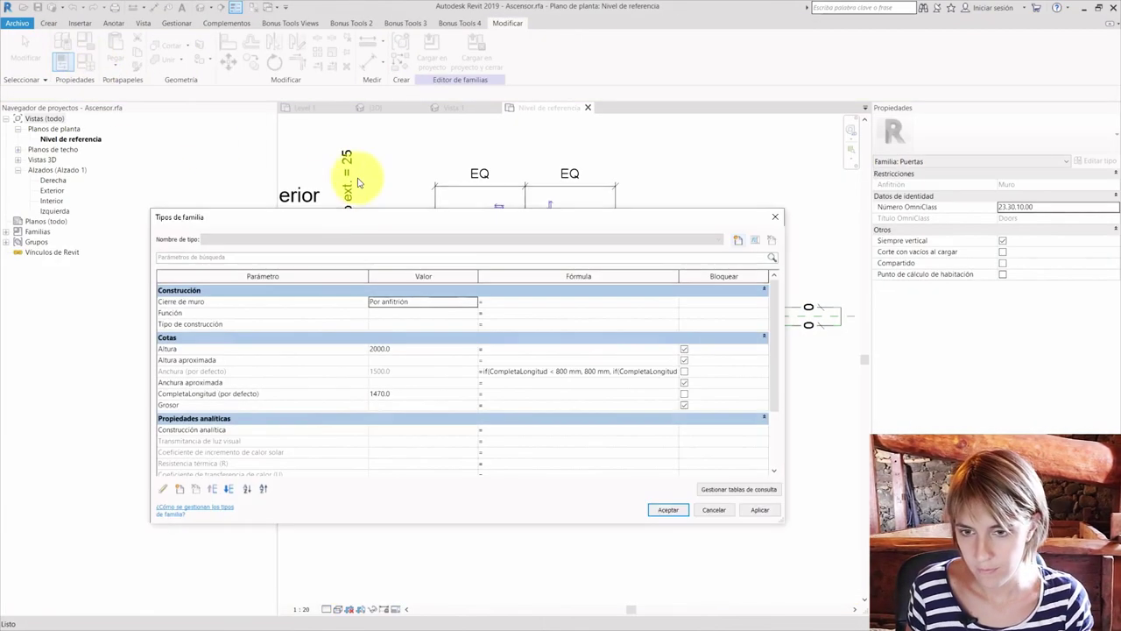
scroll(310, 353, "down", 5)
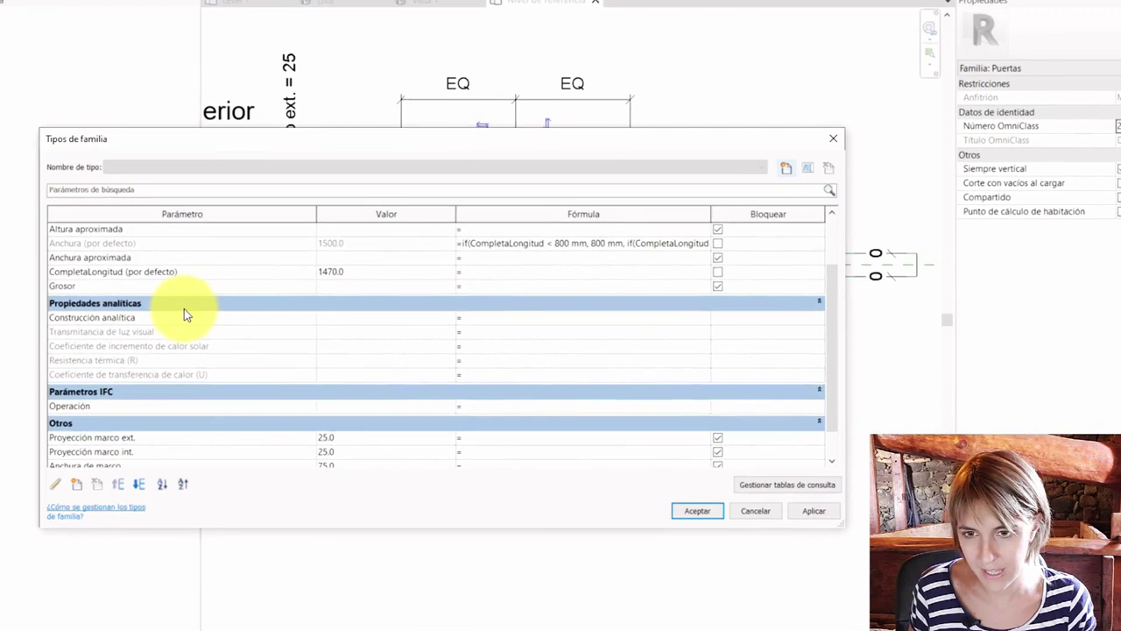
scroll(176, 308, "up", 3)
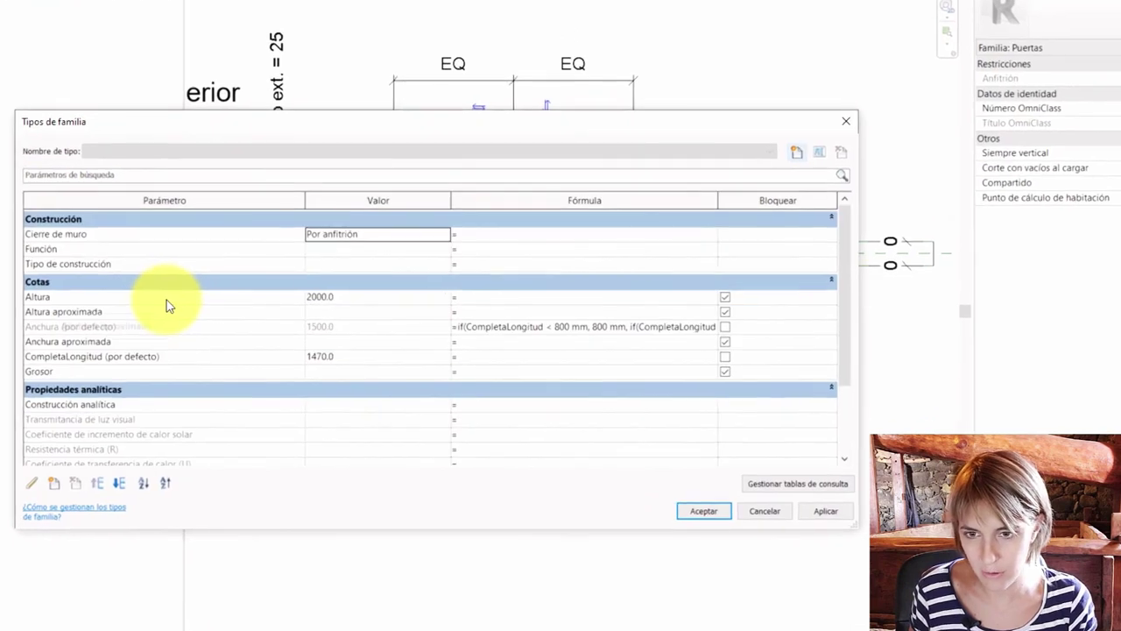
scroll(169, 306, "down", 1)
scroll(169, 306, "down", 2)
scroll(169, 306, "up", 2)
scroll(166, 299, "up", 1)
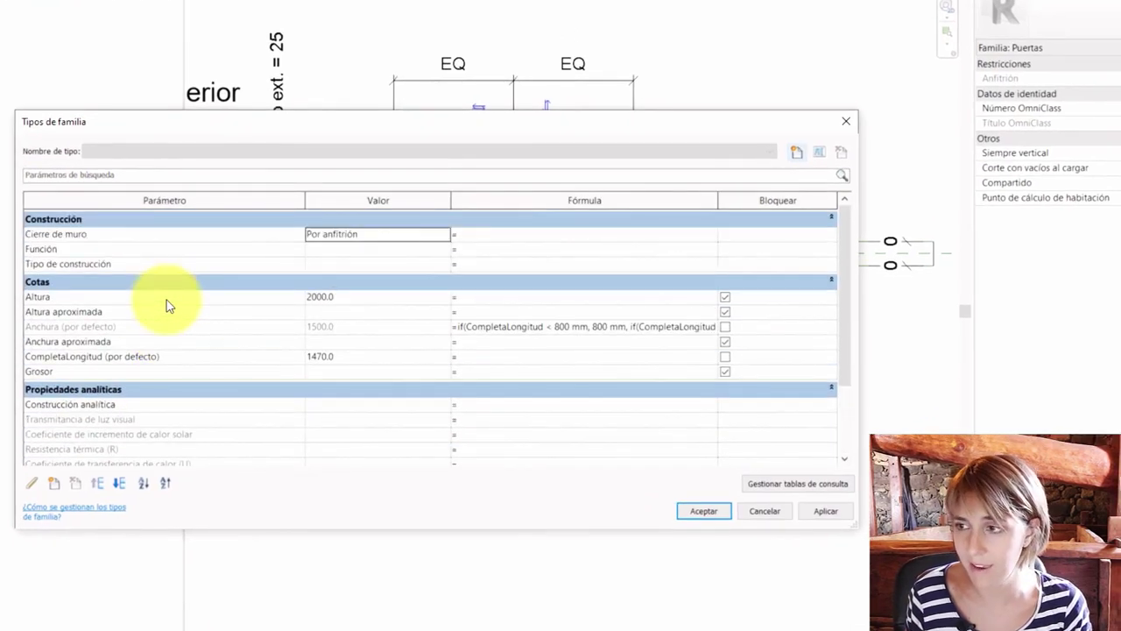
left_click(847, 122)
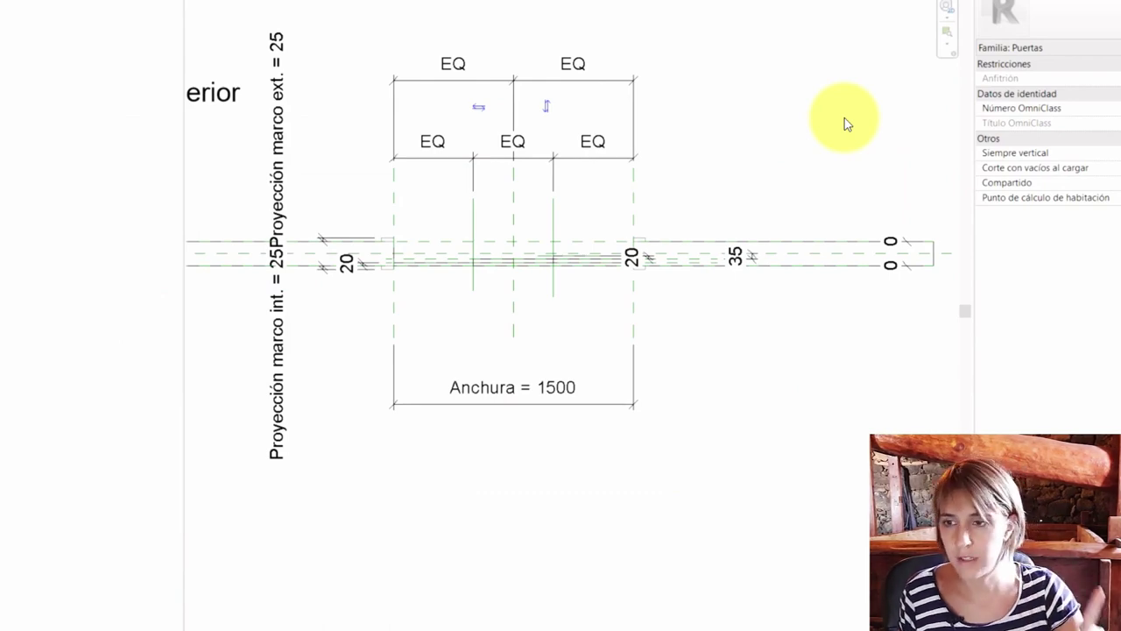
- Select all three door panel extrusions together in the plan view
scroll(456, 331, "up", 2)
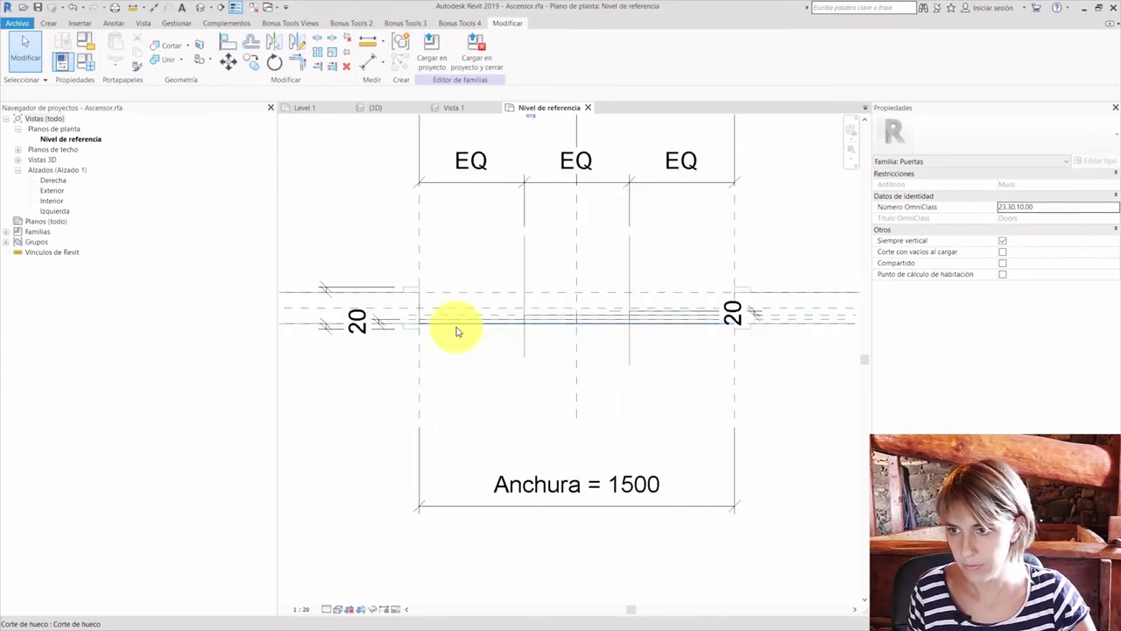
scroll(456, 332, "up", 3)
left_click(515, 320)
scroll(475, 295, "down", 1)
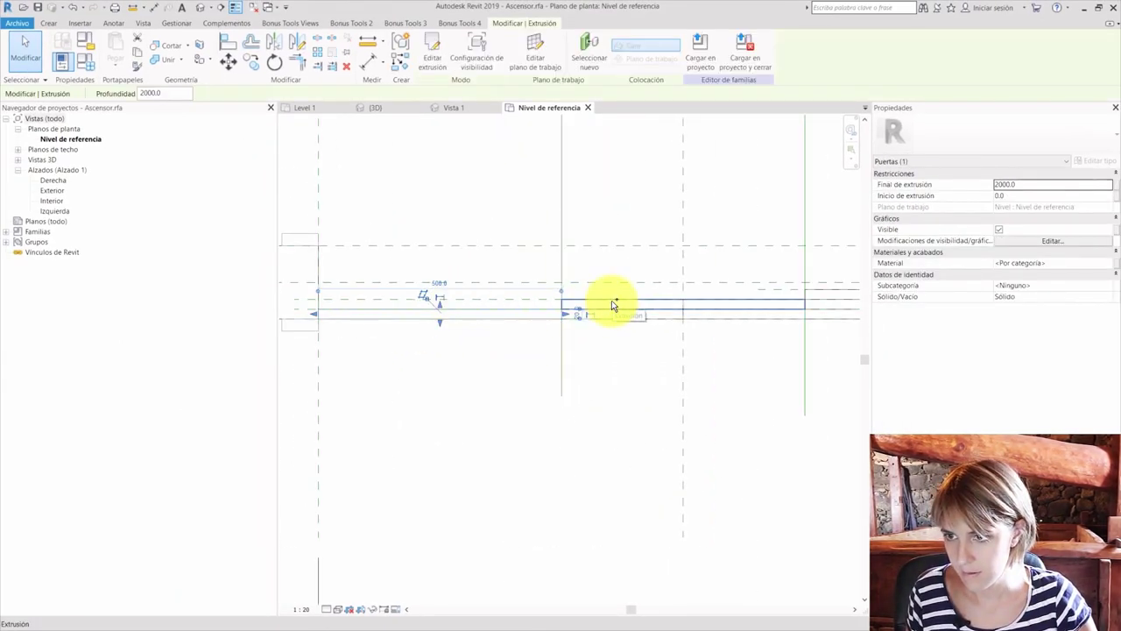
left_click(611, 300, "ctrl")
scroll(482, 331, "down", 1)
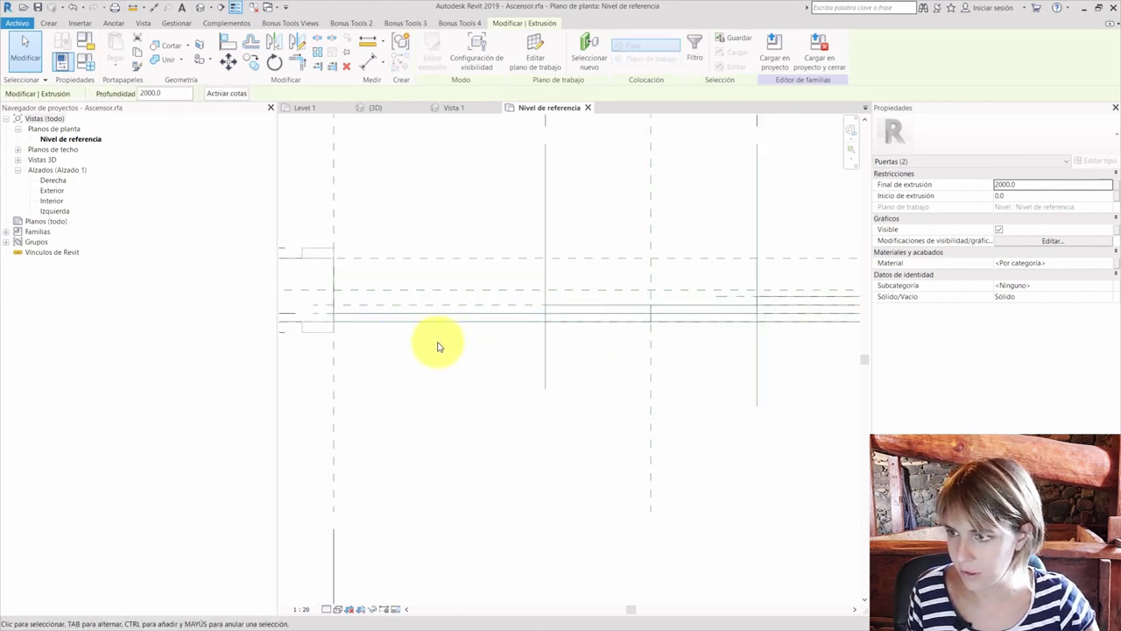
left_click(755, 307, "ctrl")
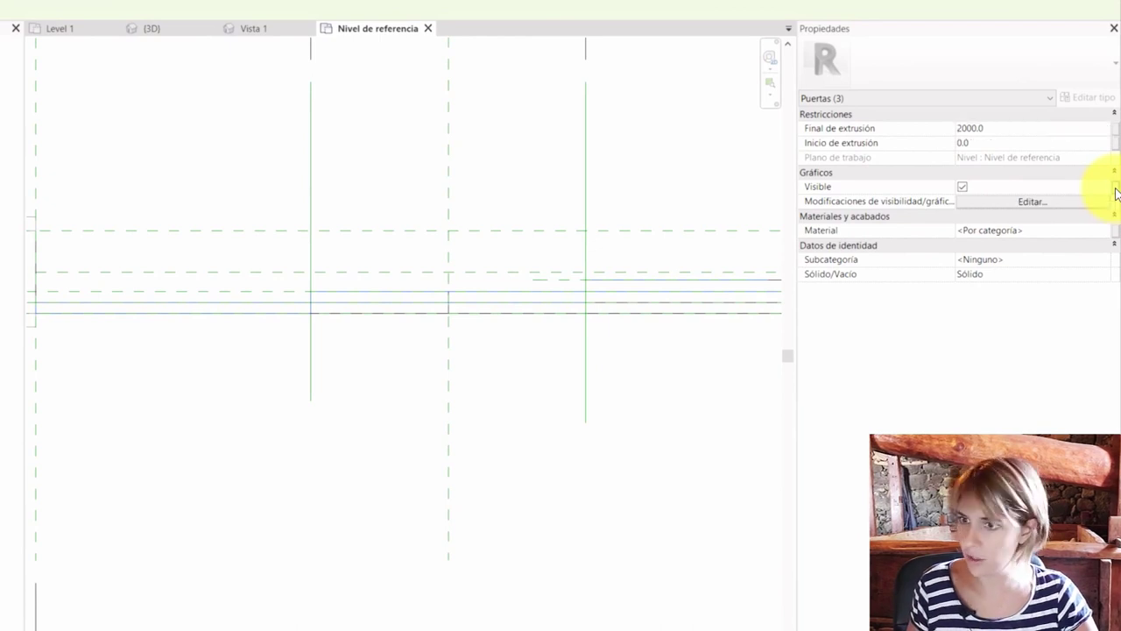
- Tie the three door panels' visibility to a new Yes/No instance parameter, TresPuertas
left_click(1116, 188)
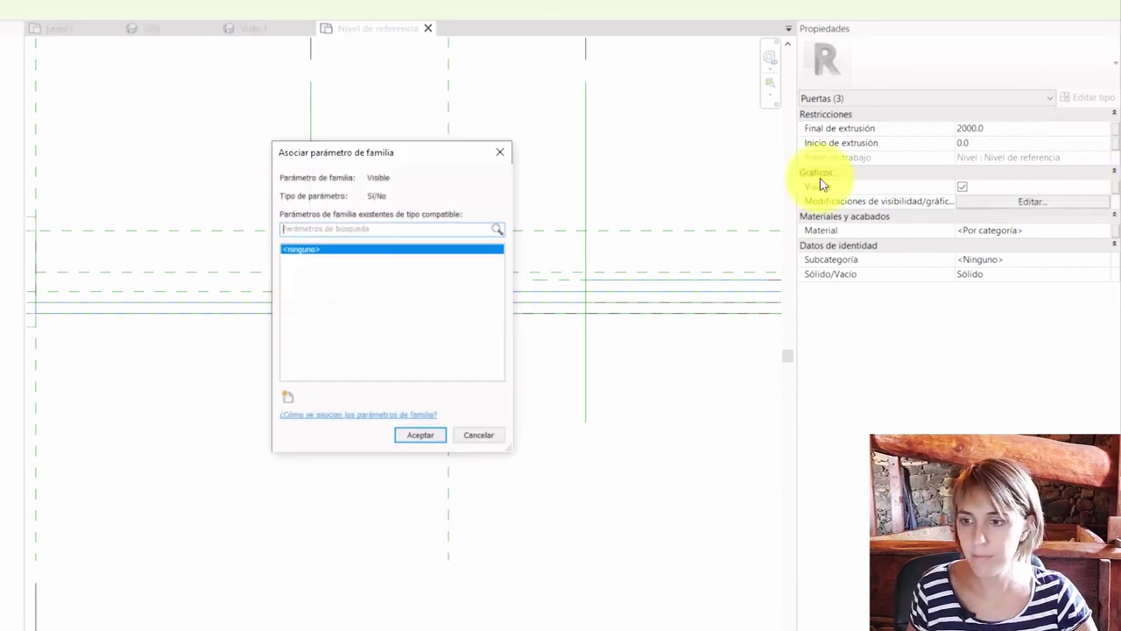
left_click(287, 404)
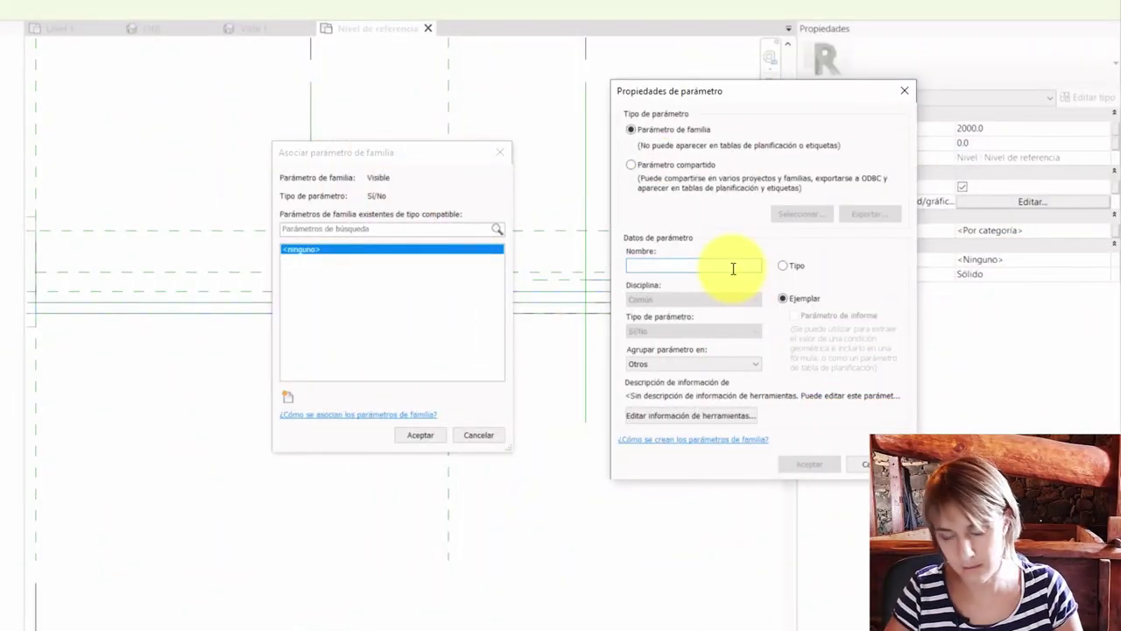
type("V")
type("TresPuertas")
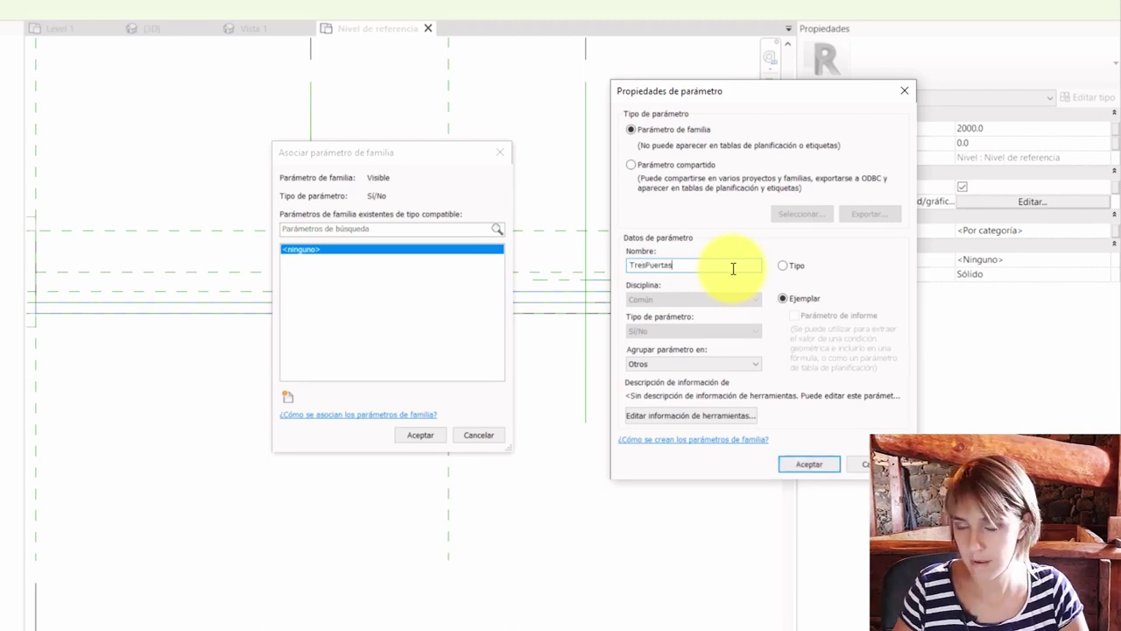
key("Return")
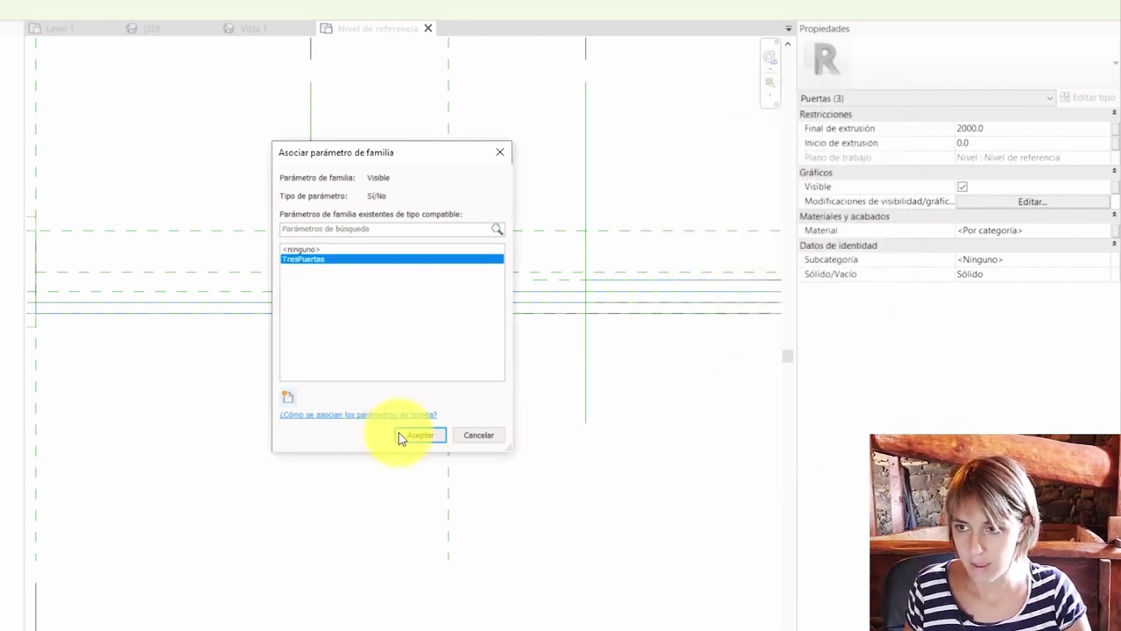
left_click(421, 436)
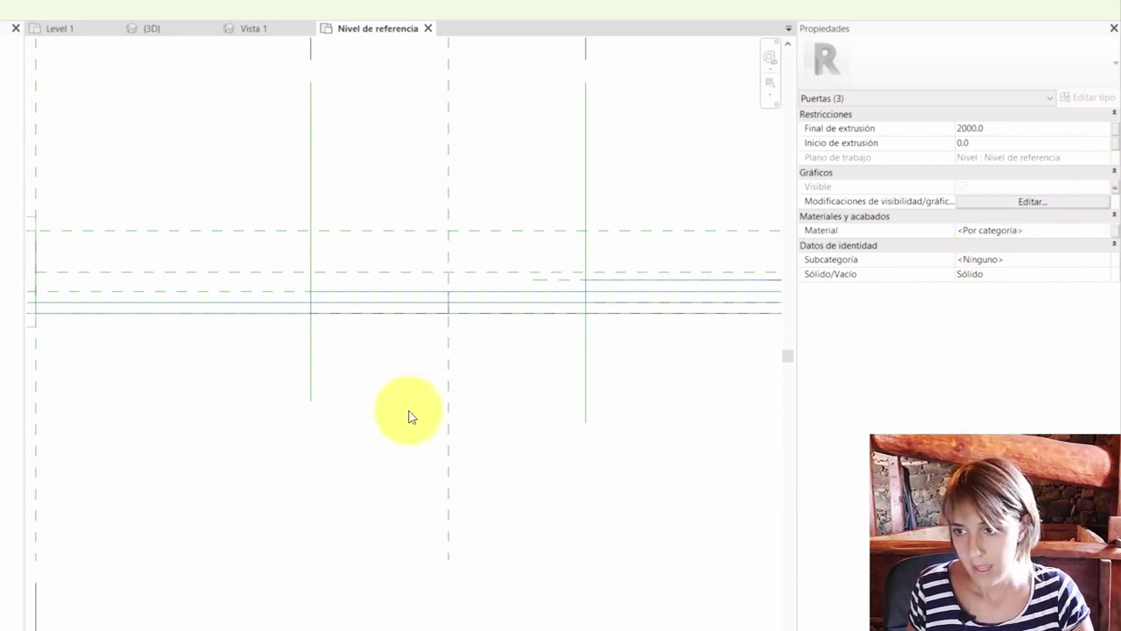
left_click(415, 306)
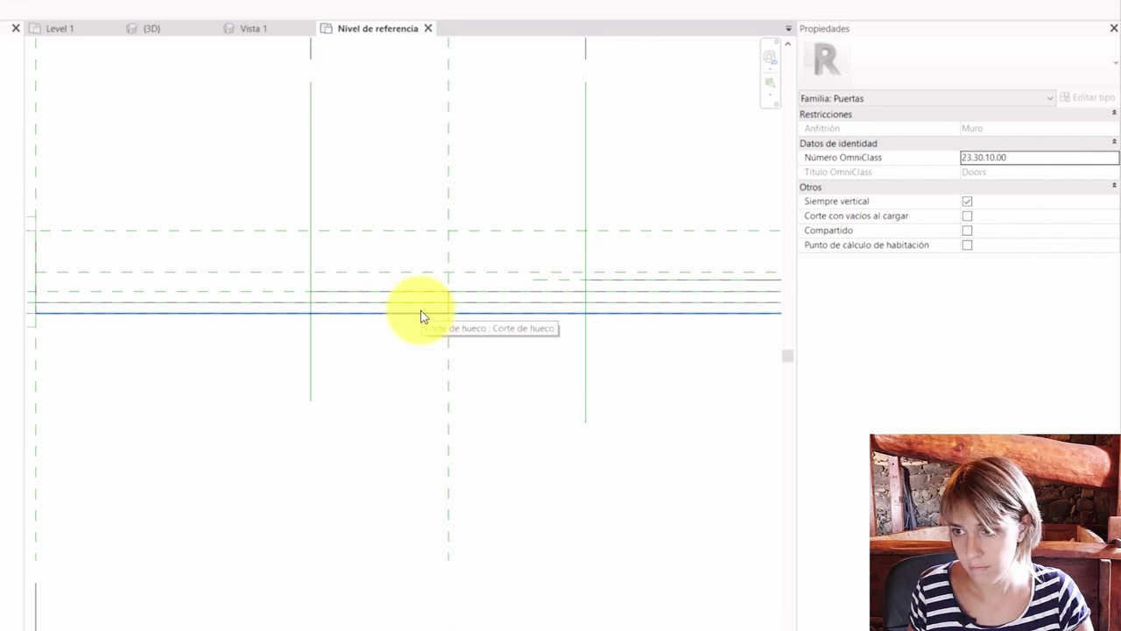
- Select two door panels and tie their visibility to a new Yes/No instance parameter, DosPuertas
left_click(434, 302)
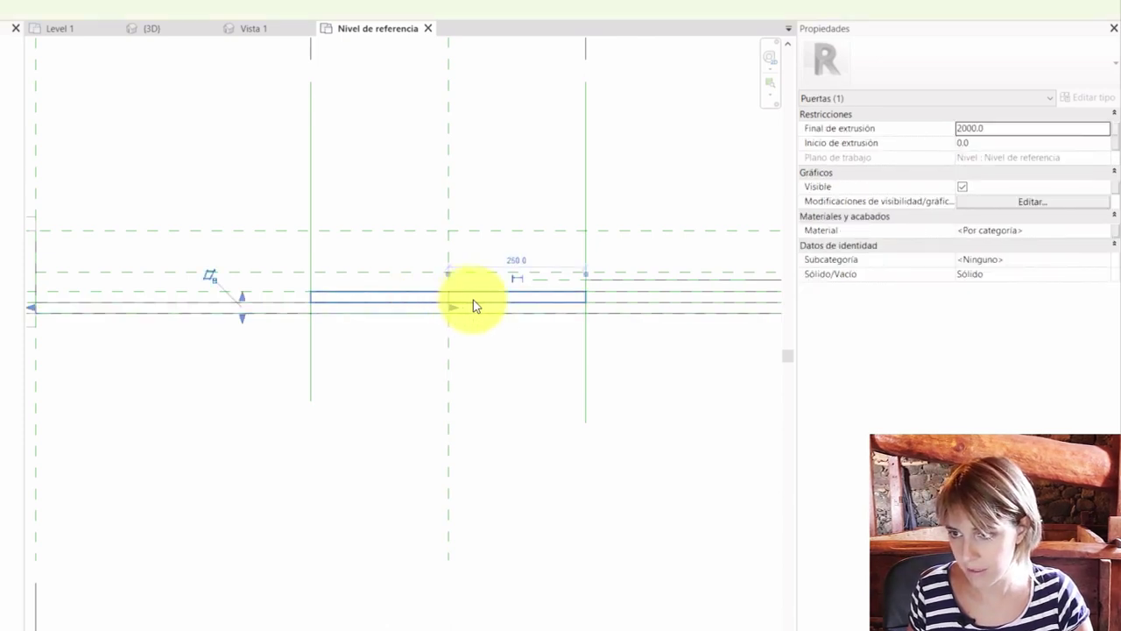
left_click(373, 305, "ctrl")
scroll(353, 305, "down", 2)
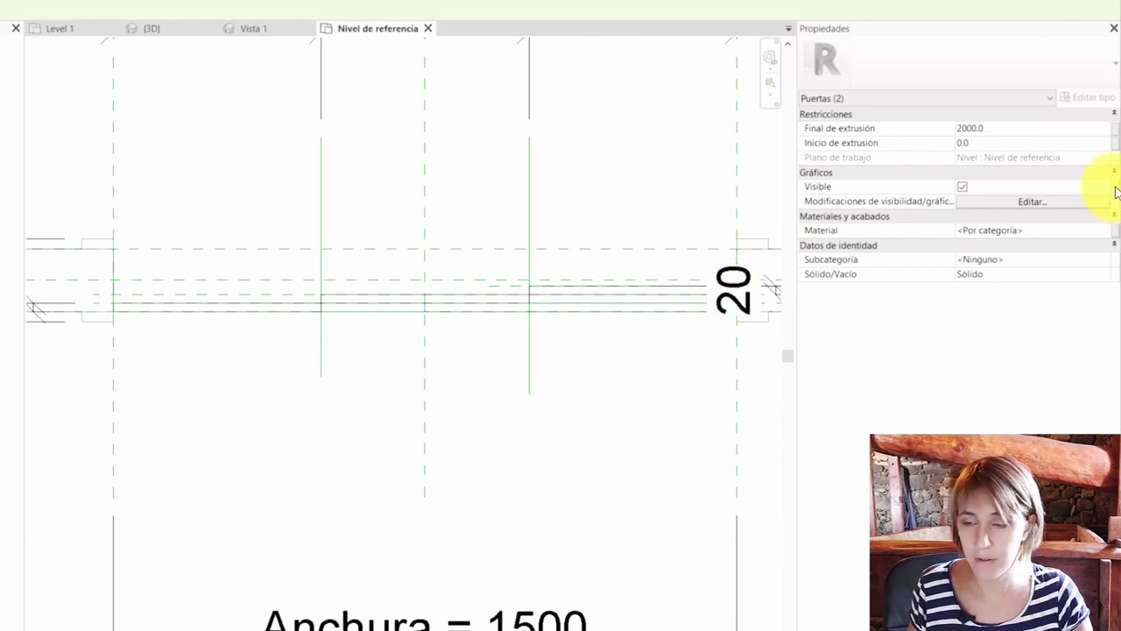
left_click(1115, 187)
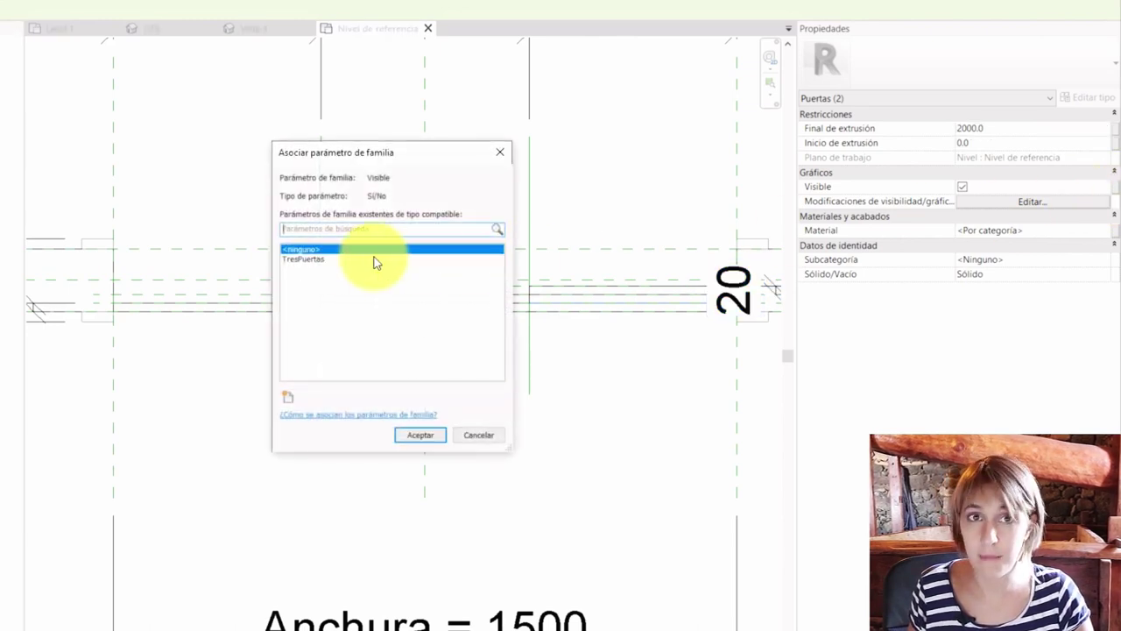
left_click(291, 393)
left_click(794, 299)
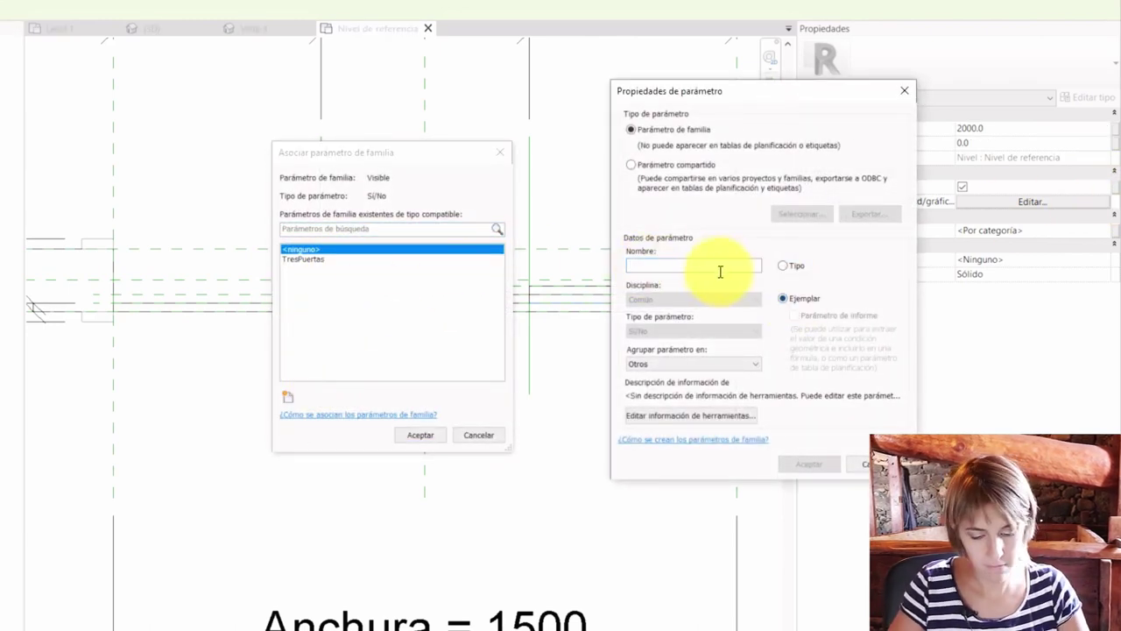
left_click(717, 266)
type("Puertas")
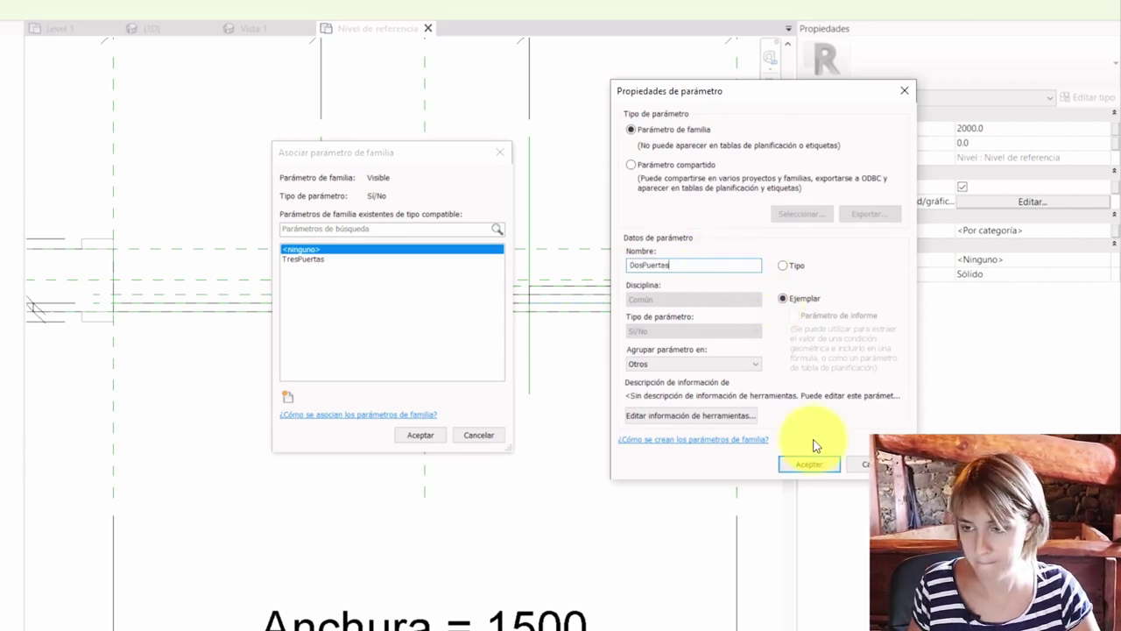
left_click(808, 464)
left_click(450, 432)
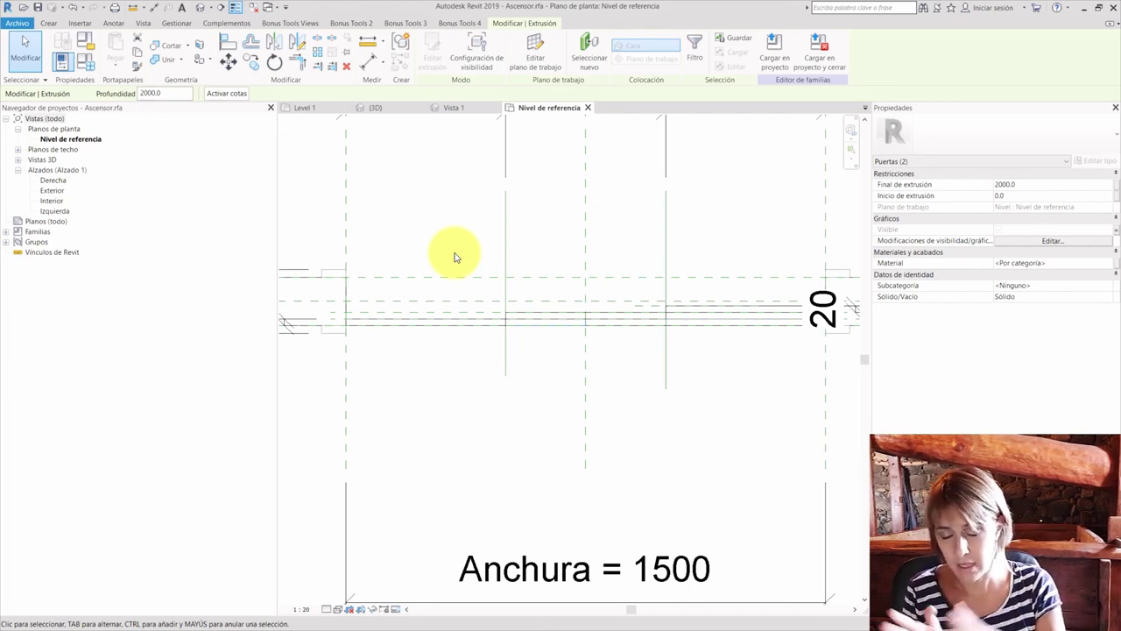
- In Tipos de familia, correct the TresPuertas formula to Anchura > 1000 mm
left_click(85, 75)
left_click_drag(458, 220, 513, 105)
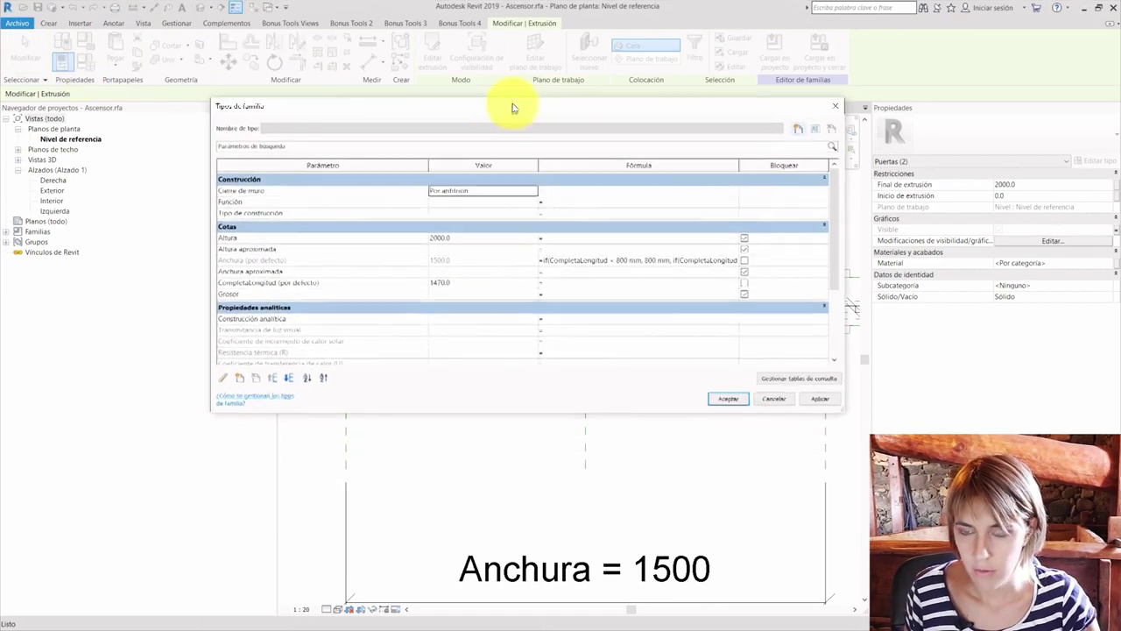
left_click_drag(362, 409, 375, 567)
type(">1")
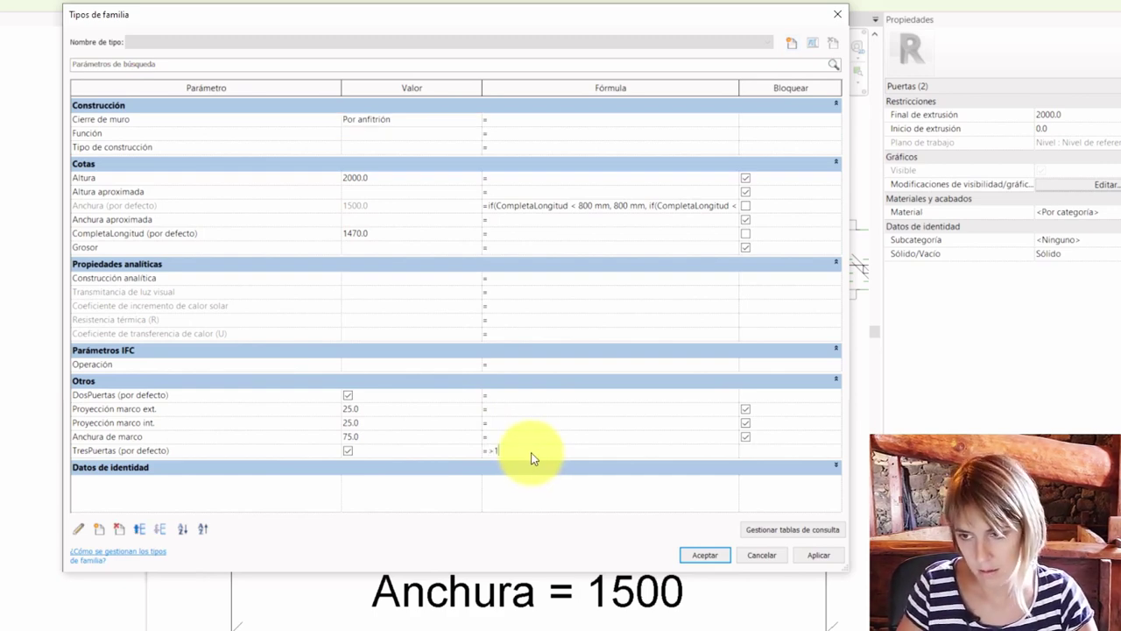
type("000mm")
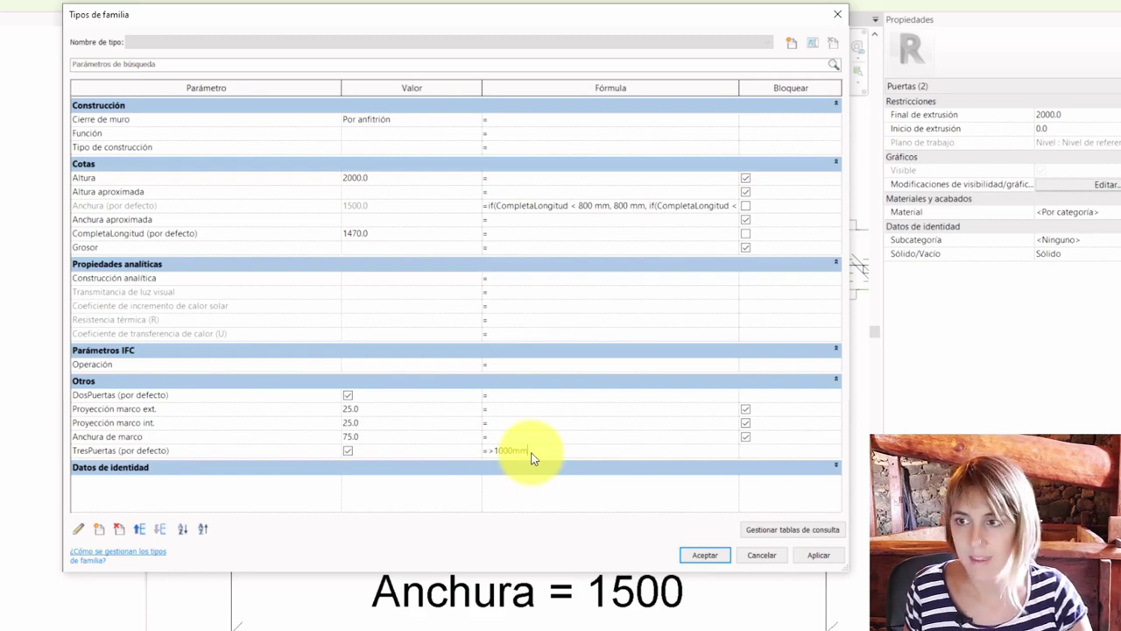
key("Return")
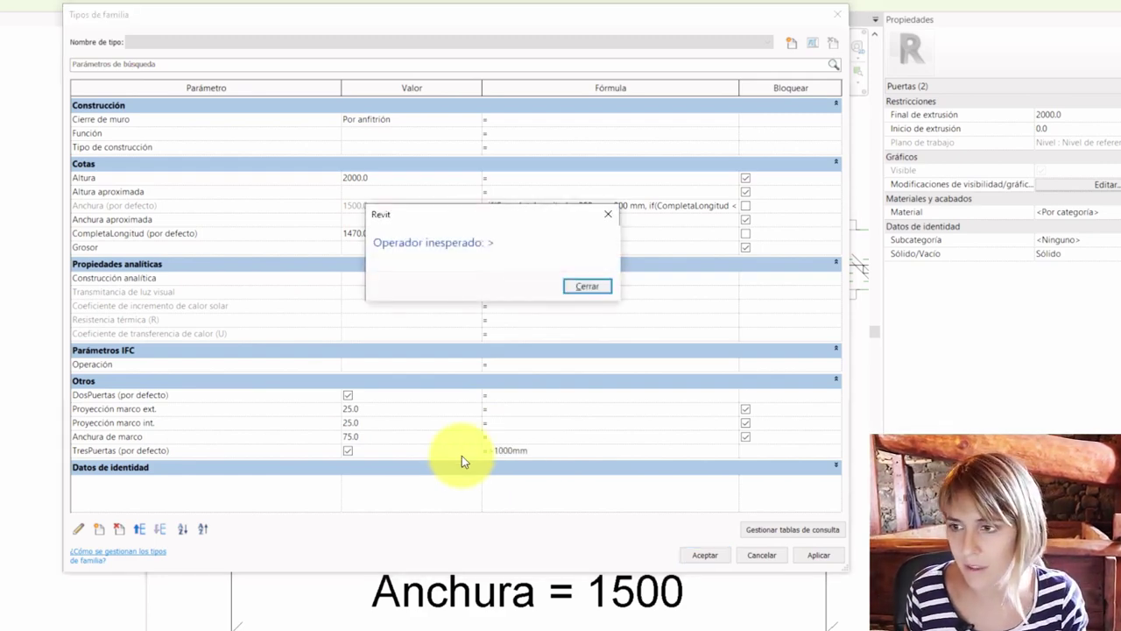
left_click(587, 286)
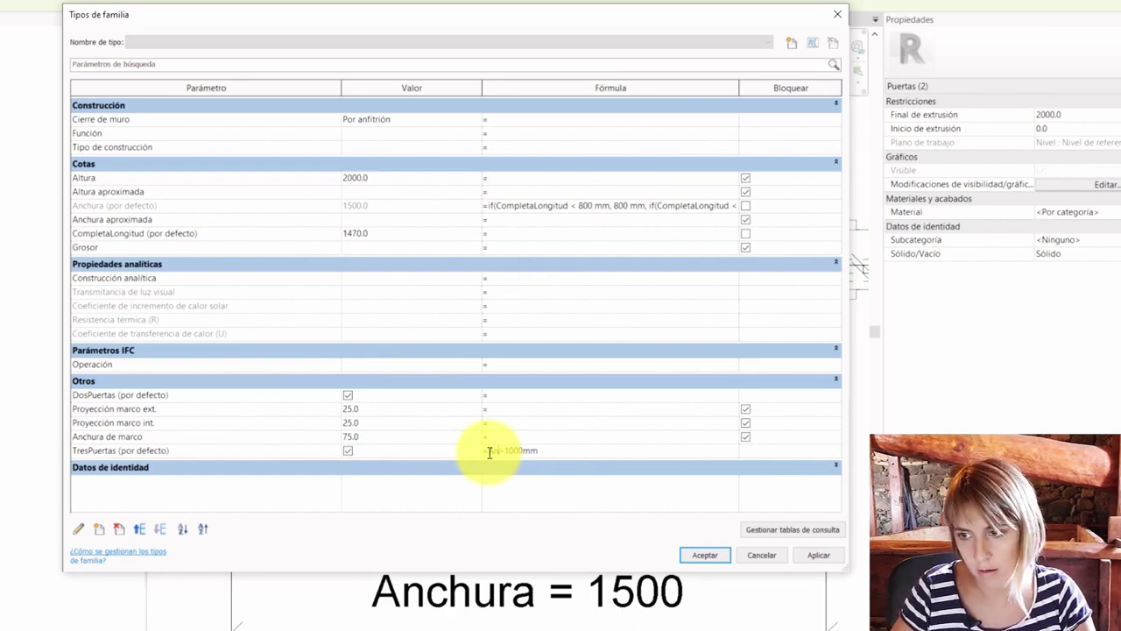
key("Return")
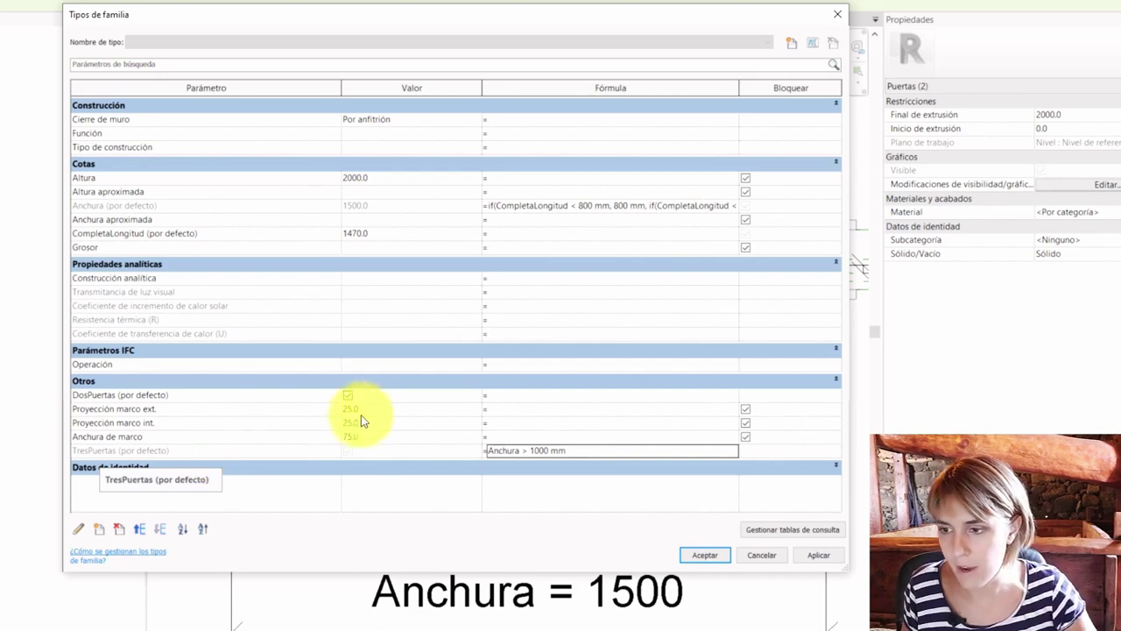
- Set the DosPuertas formula to not(Anchura > 1000 mm)
left_click(517, 396)
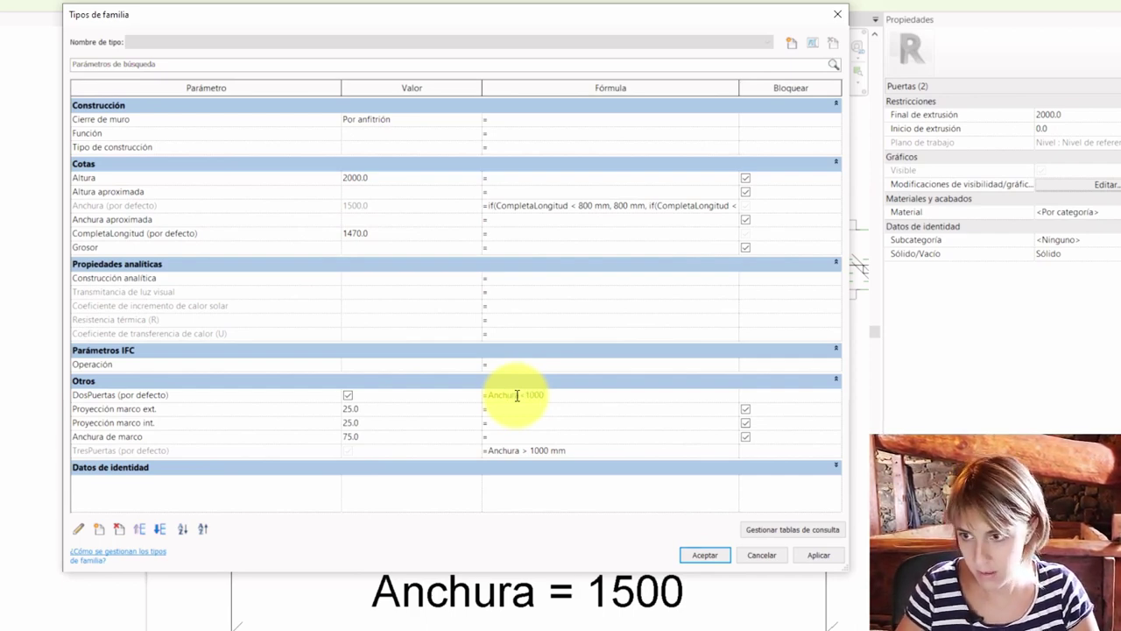
left_click(552, 465)
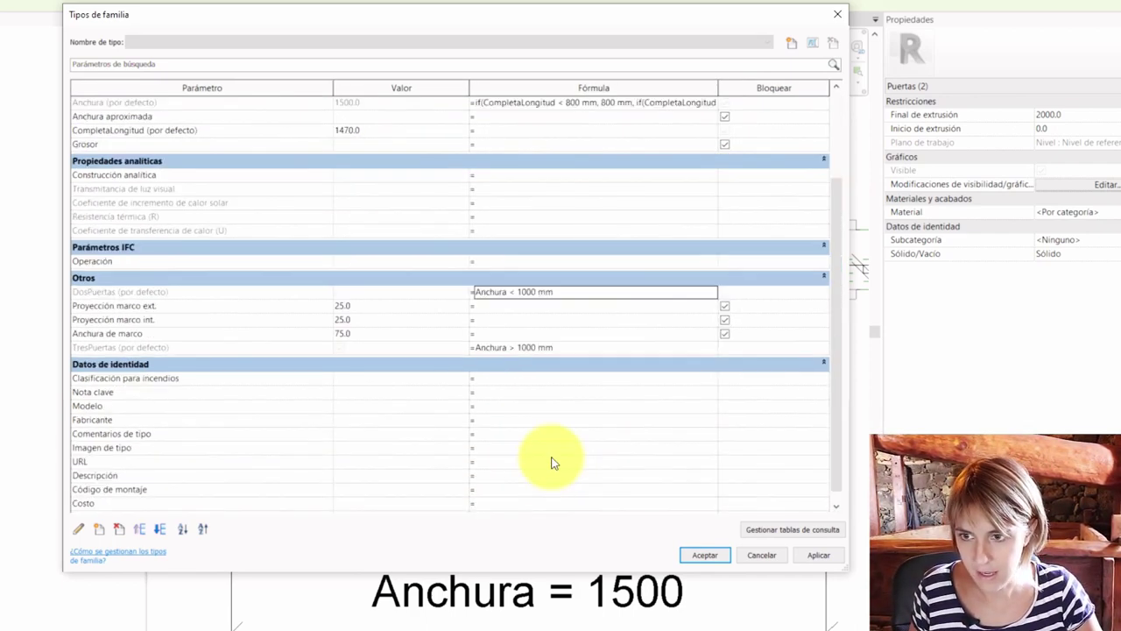
scroll(371, 360, "up", 2)
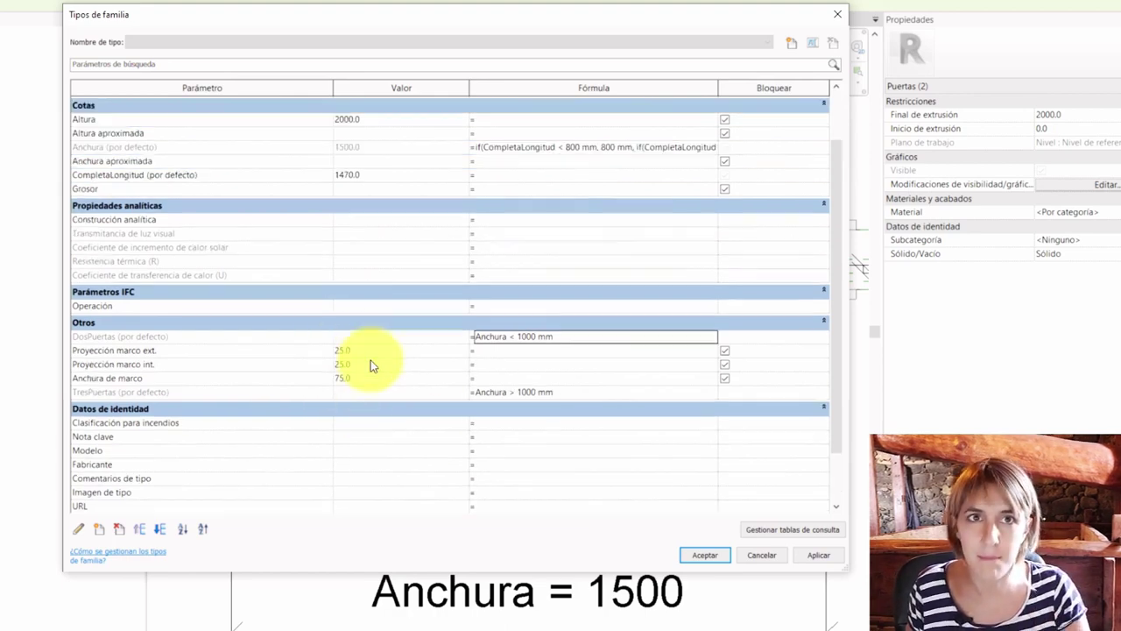
scroll(371, 361, "up", 2)
- Set CompletaLongitud to 1000, then return to refine the DosPuertas formula
left_click(345, 231)
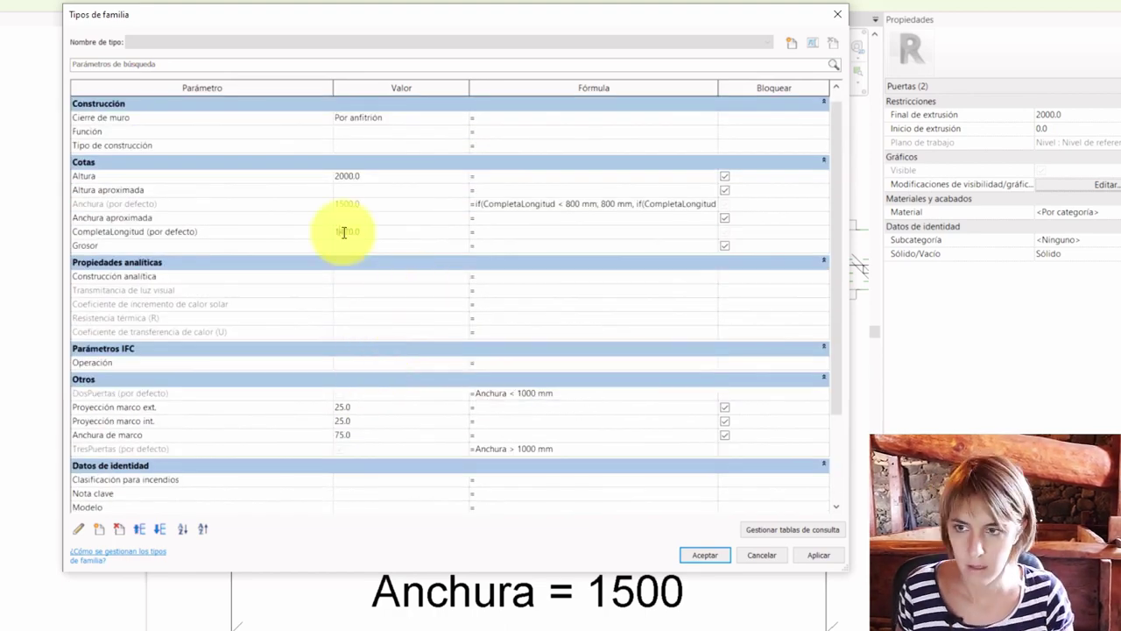
left_click_drag(339, 235, 366, 231)
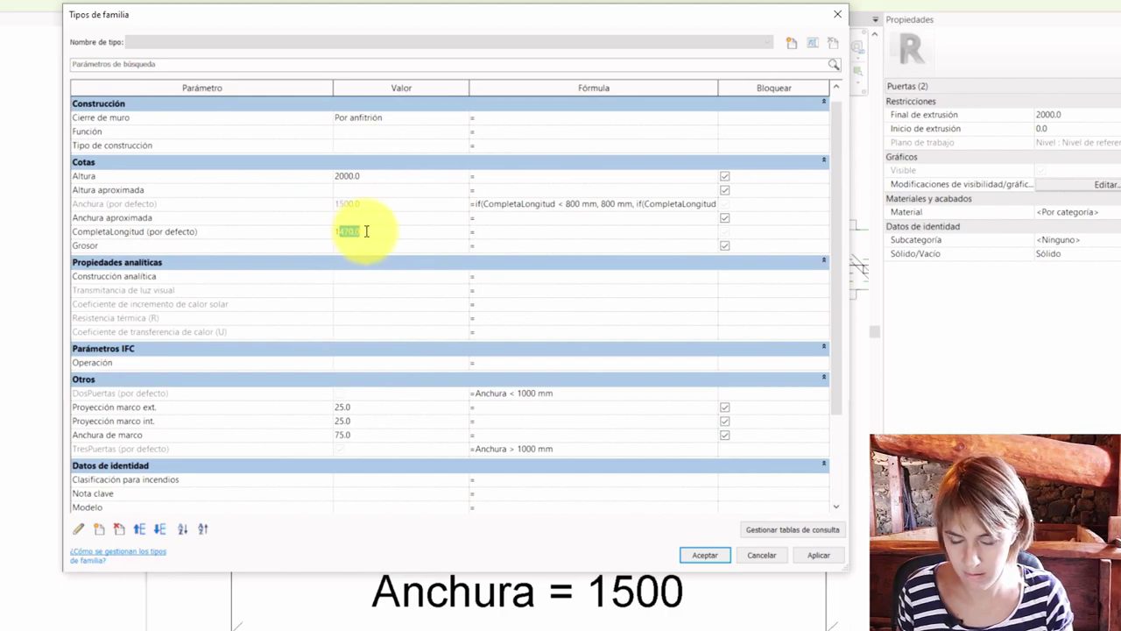
type("100")
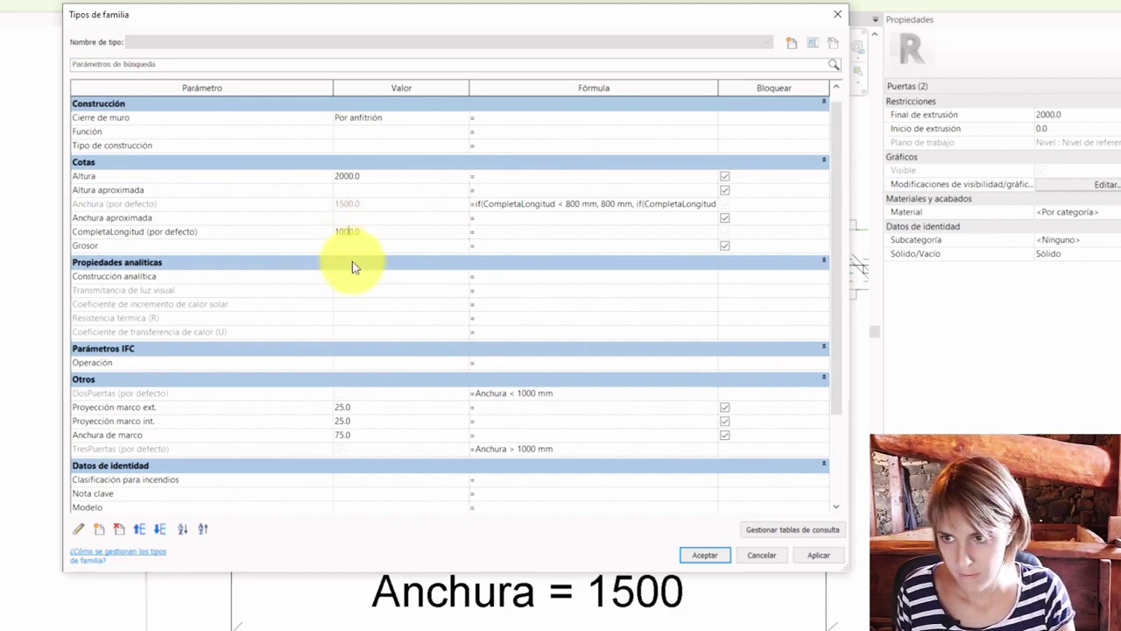
left_click(352, 261)
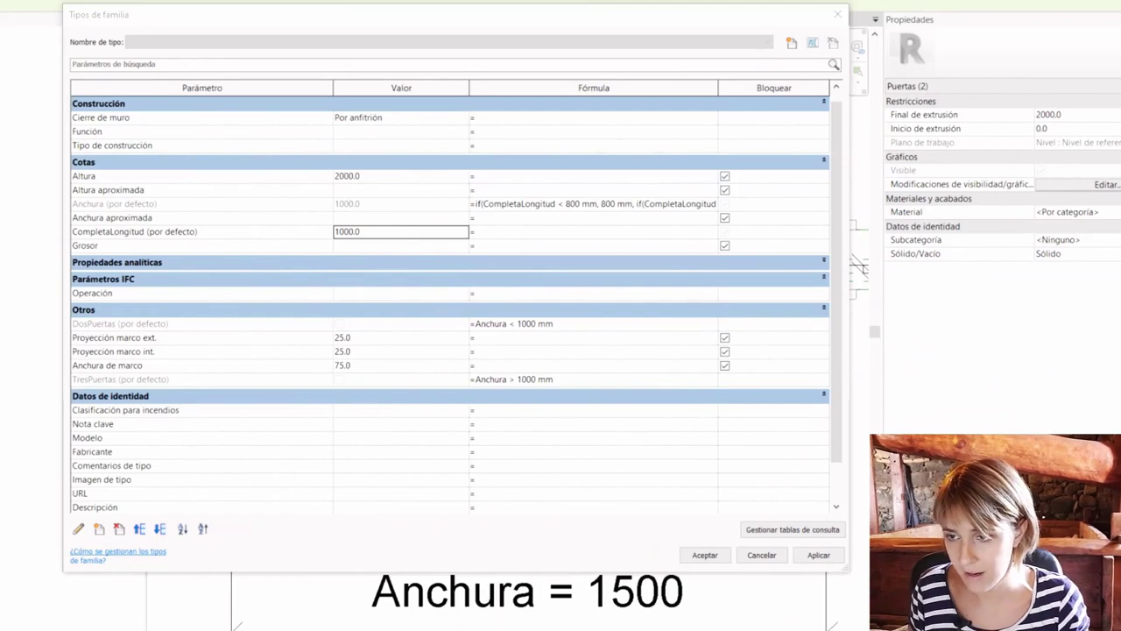
left_click(584, 324)
left_click(536, 324)
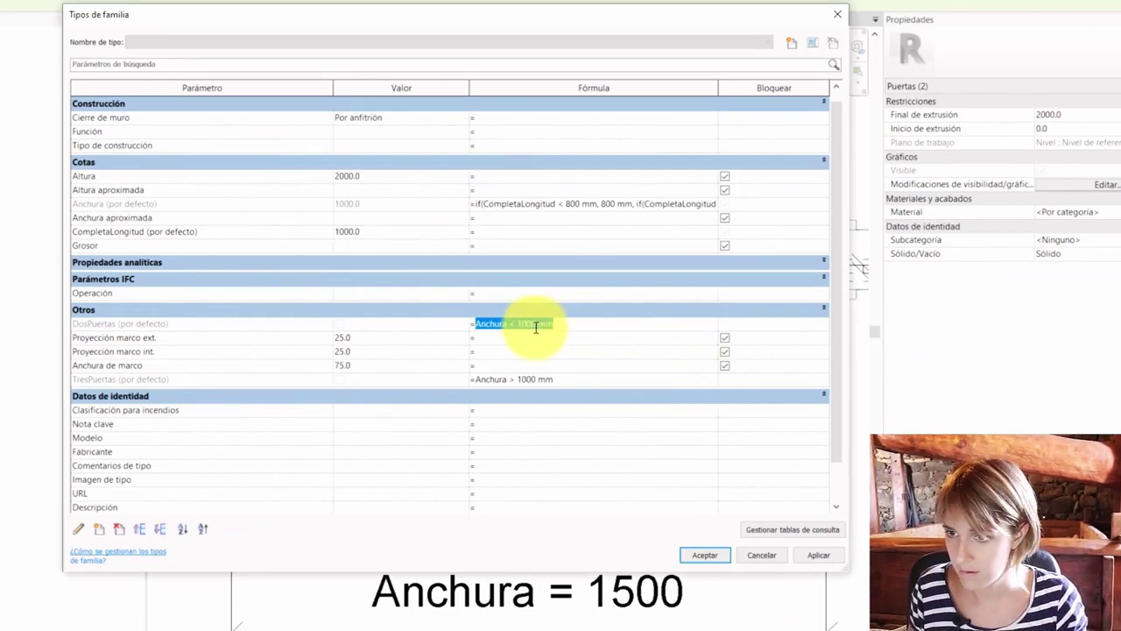
left_click(477, 326)
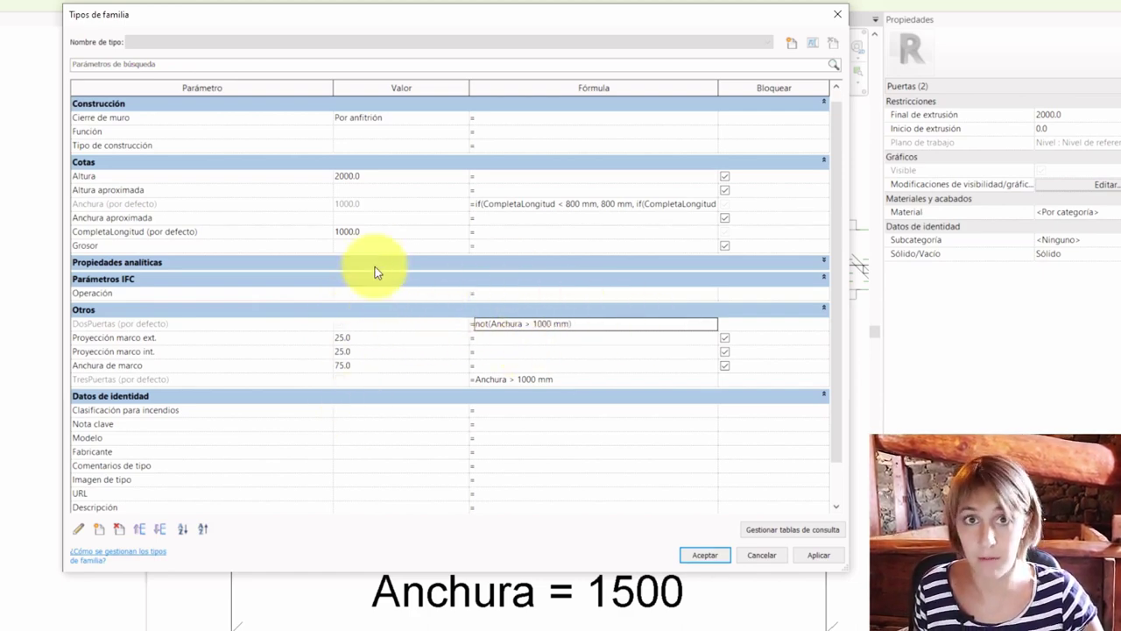
- Accept the family type changes and reload the Ascensor family into the project
left_click(699, 557)
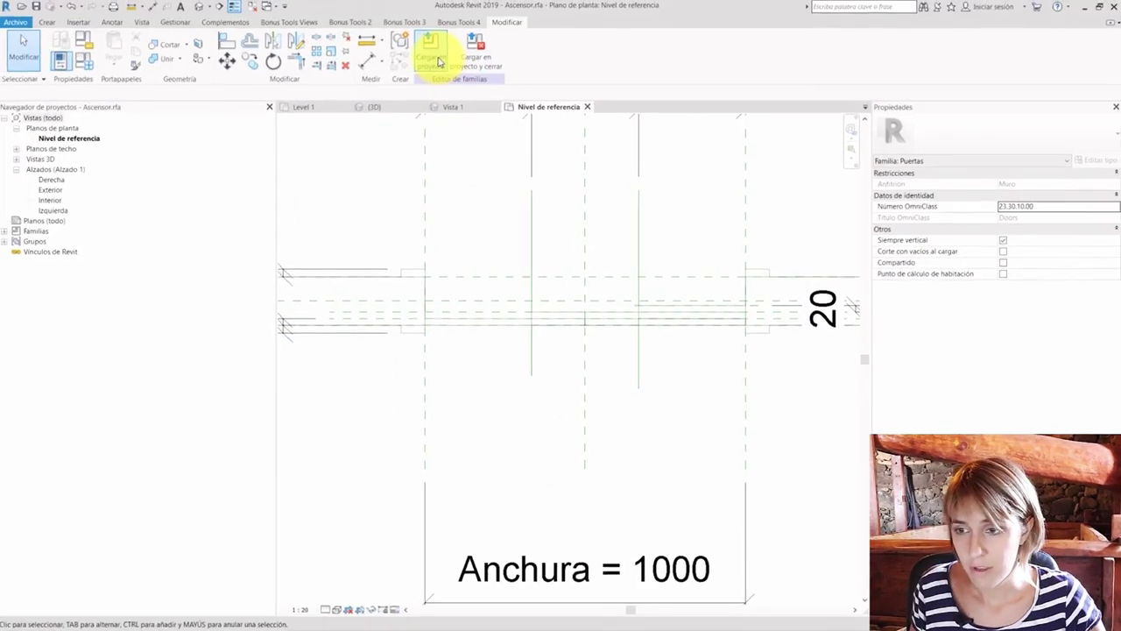
left_click(431, 53)
scroll(671, 290, "up", 2)
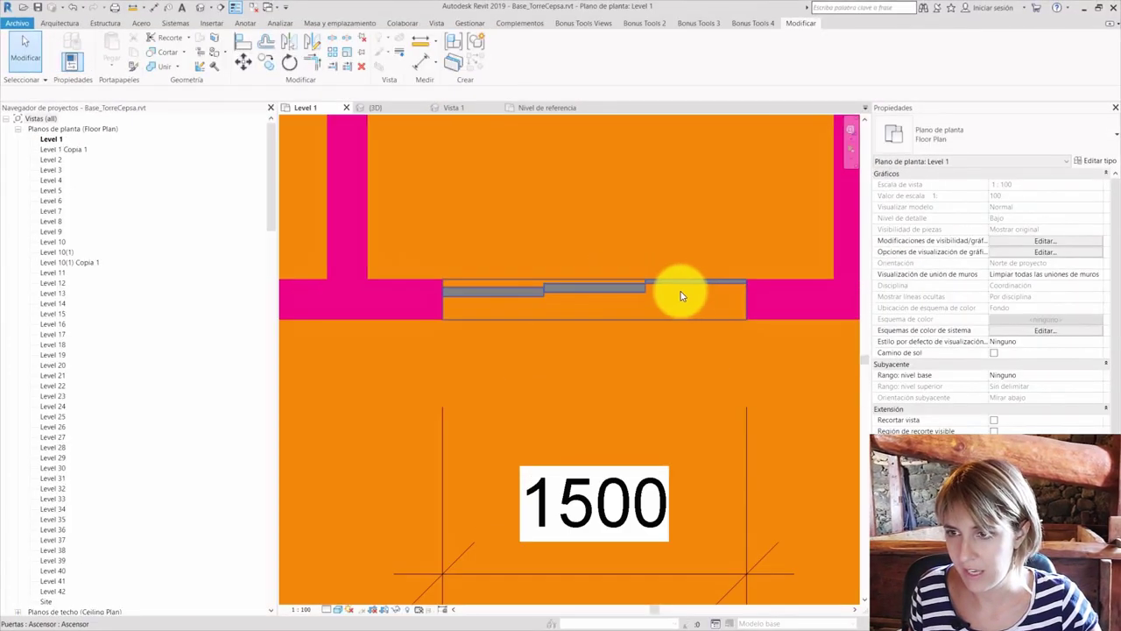
left_click(439, 225)
scroll(401, 293, "down", 3)
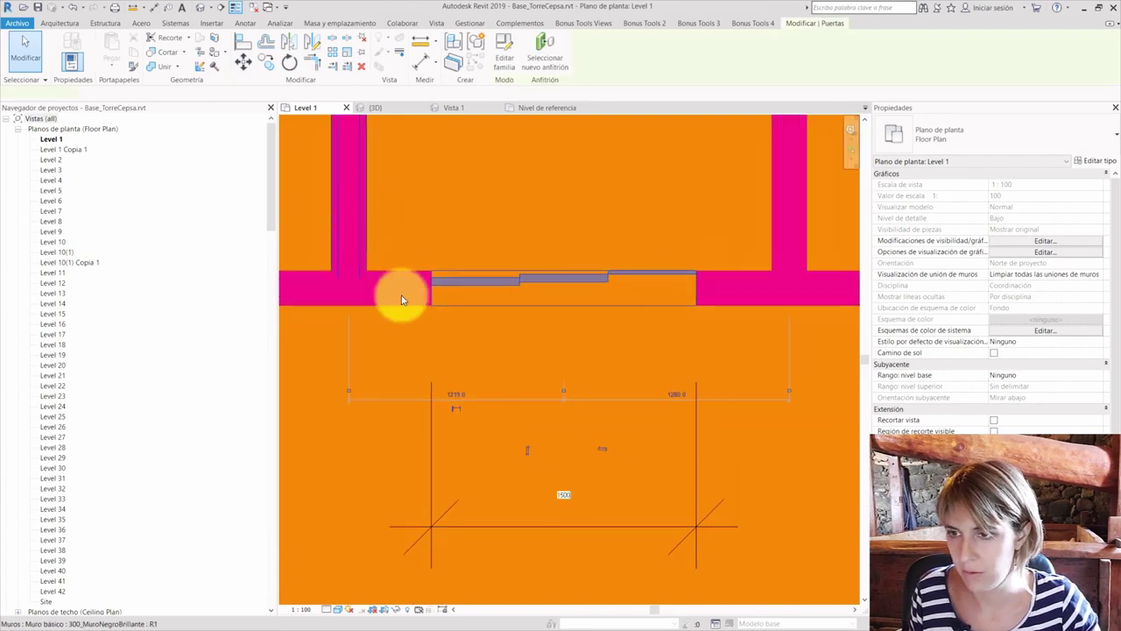
- Set the placed door's CompletaLongitud to 900, then reopen the Ascensor family for editing
left_click(501, 259)
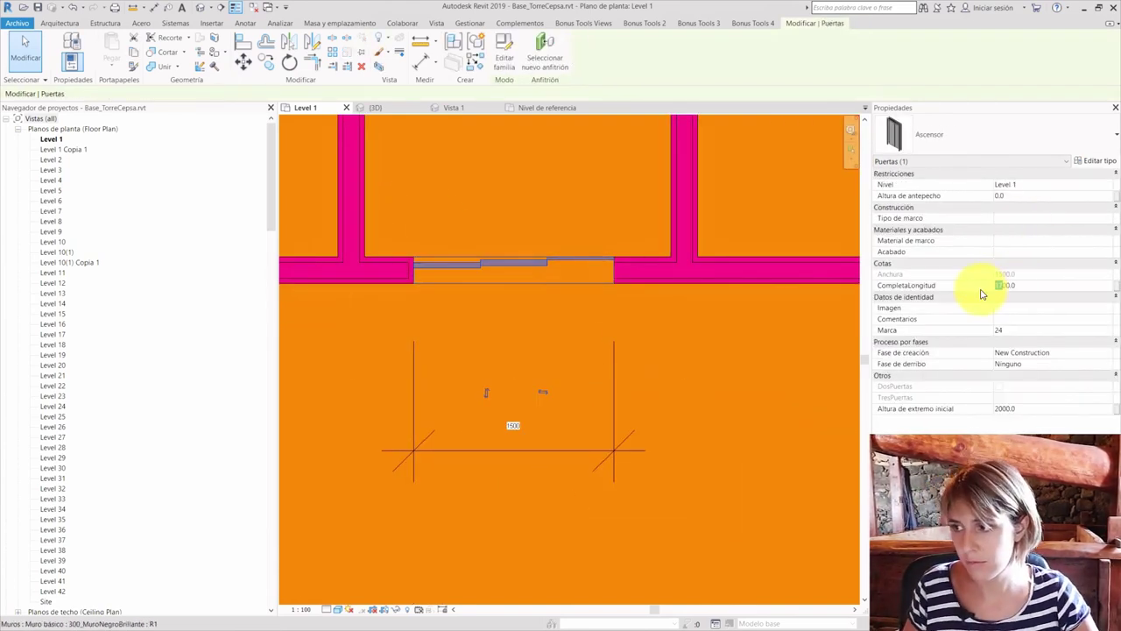
type("900")
key("Return")
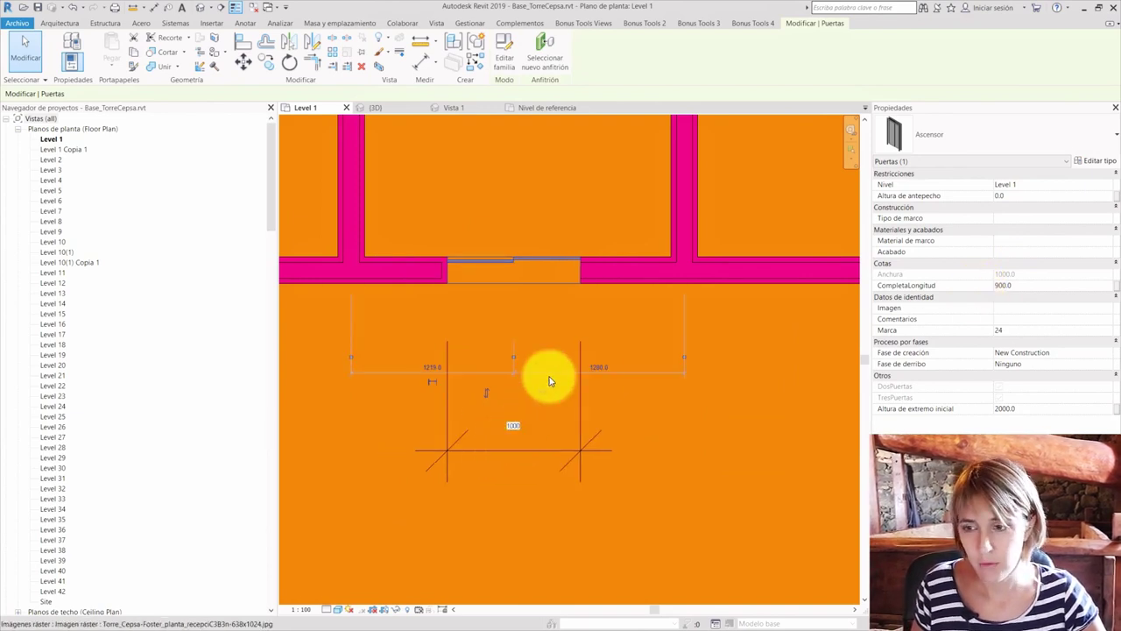
scroll(548, 368, "up", 1)
scroll(587, 255, "up", 1)
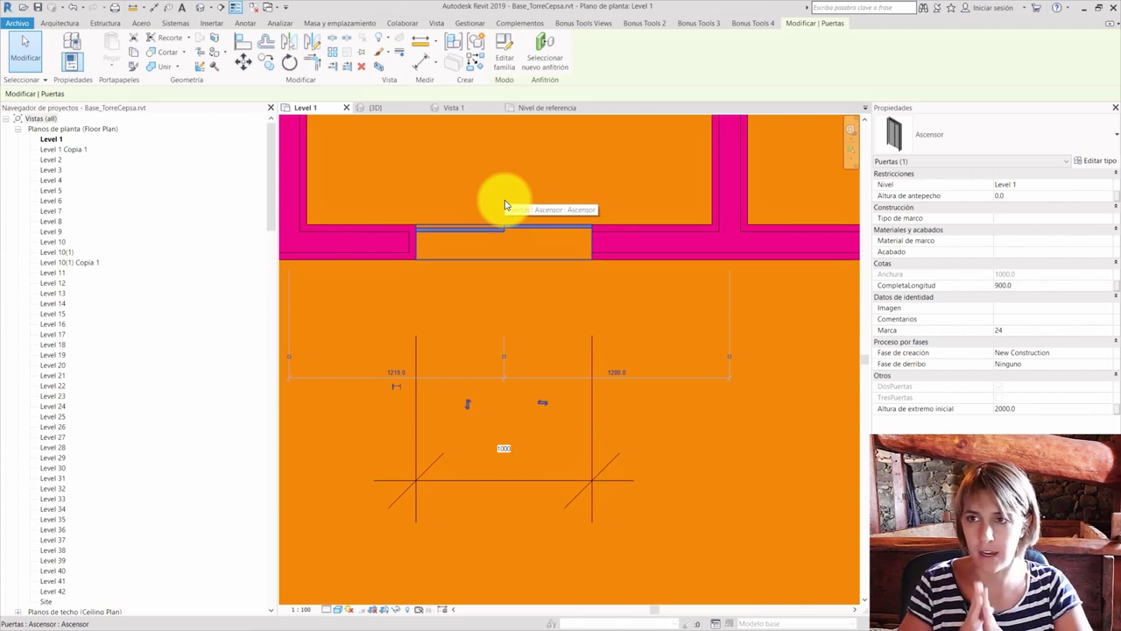
left_click(503, 48)
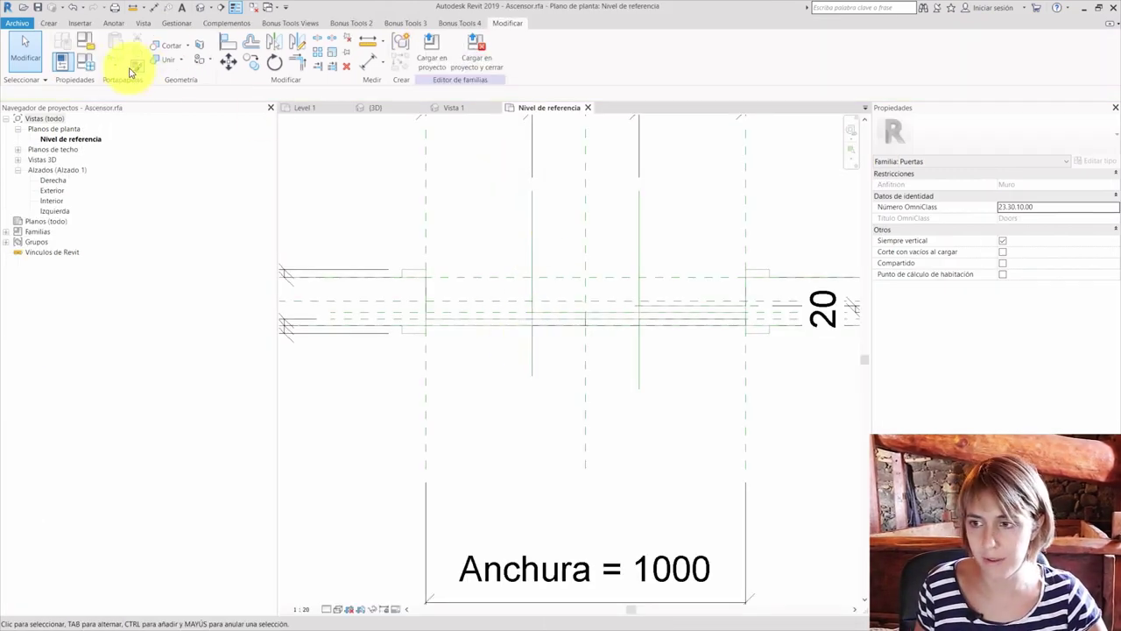
- Change the DosPuertas formula to or(Anchura = 1000 mm, Anchura > 1000 mm) and accept the family types
left_click(85, 60)
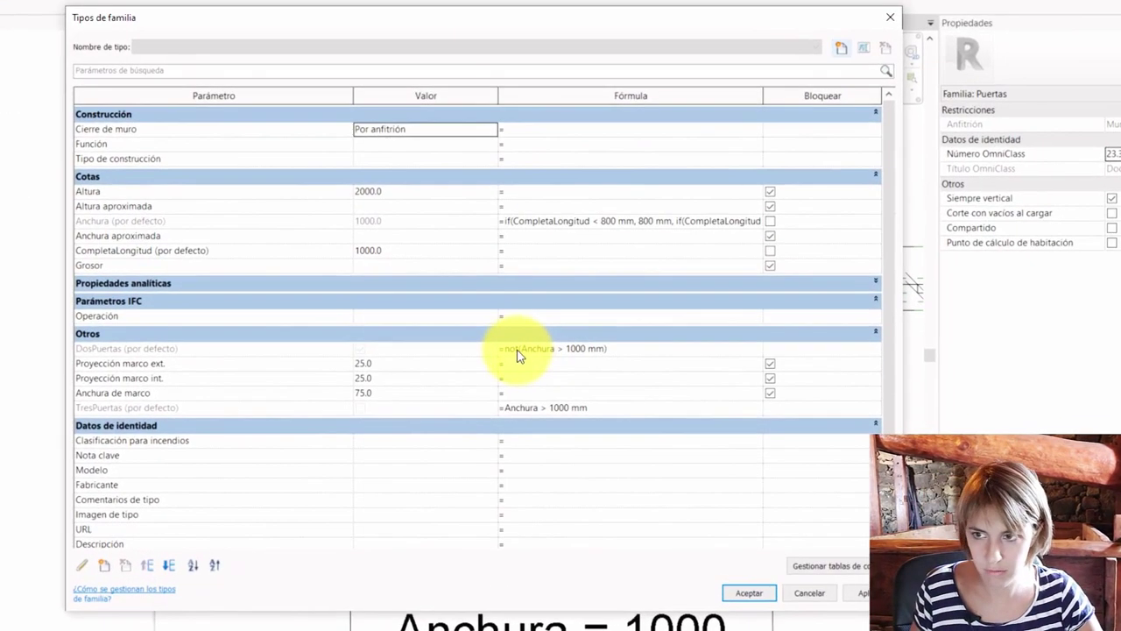
double_click(514, 349)
key("BackSpace")
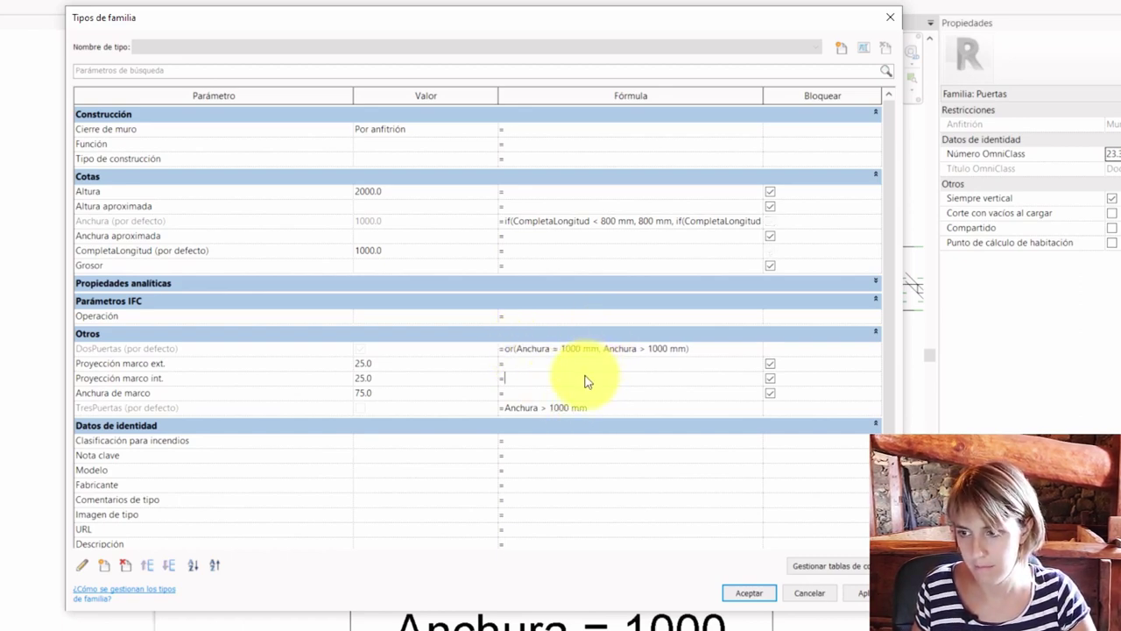
key("Return")
left_click(749, 592)
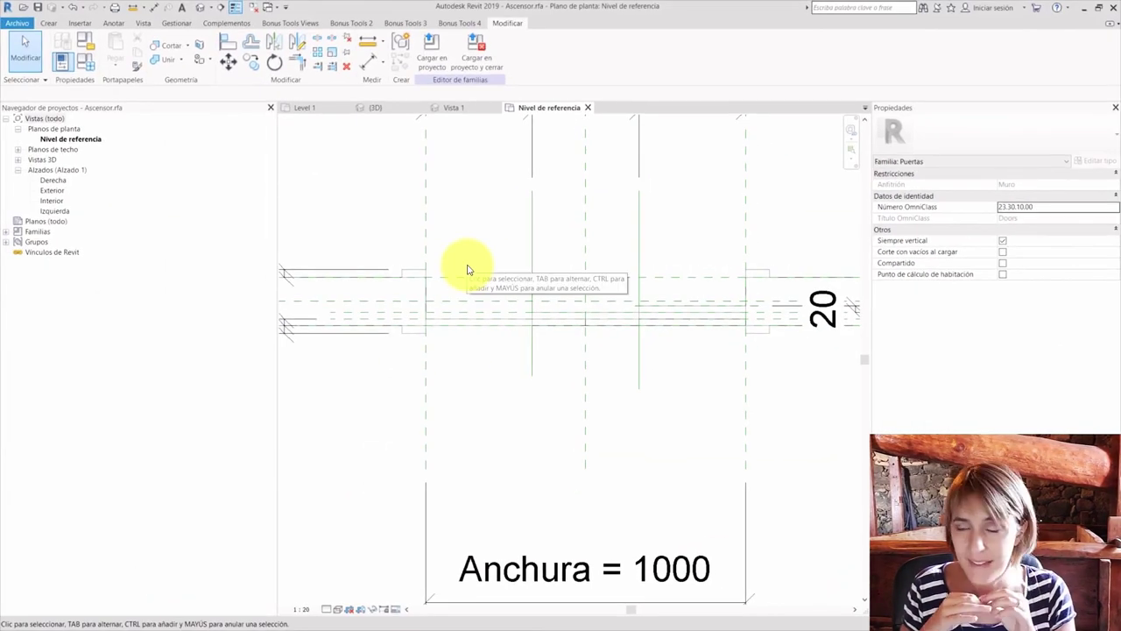
- Load Ascensor into the project, inspect the Level 1 elevator door at width 1000, and reopen the family
left_click(431, 49)
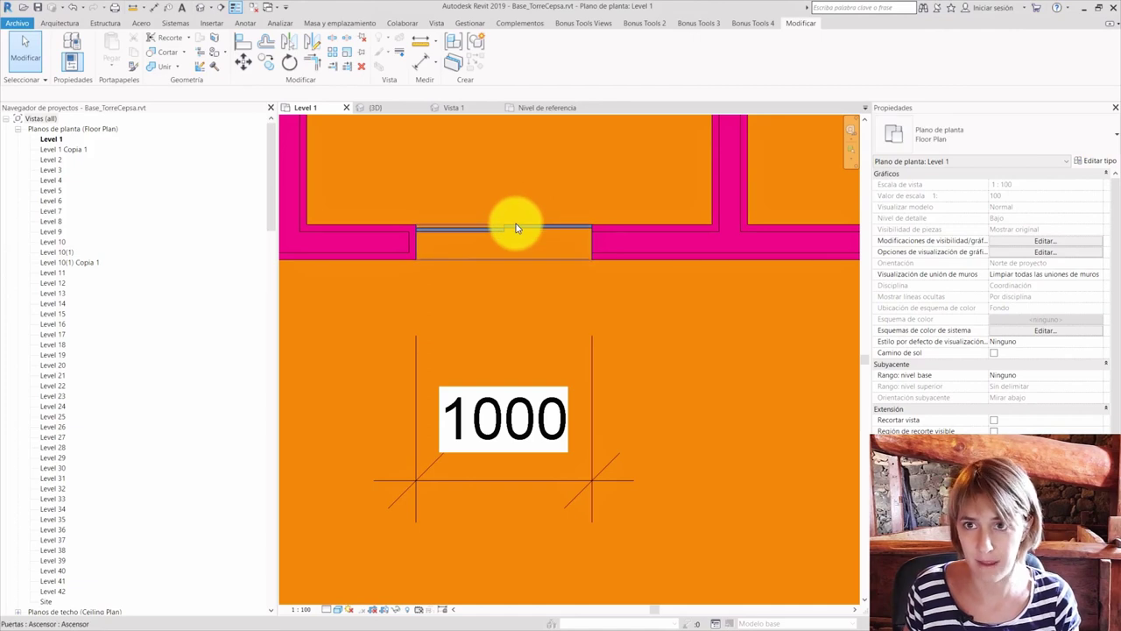
left_click(516, 230)
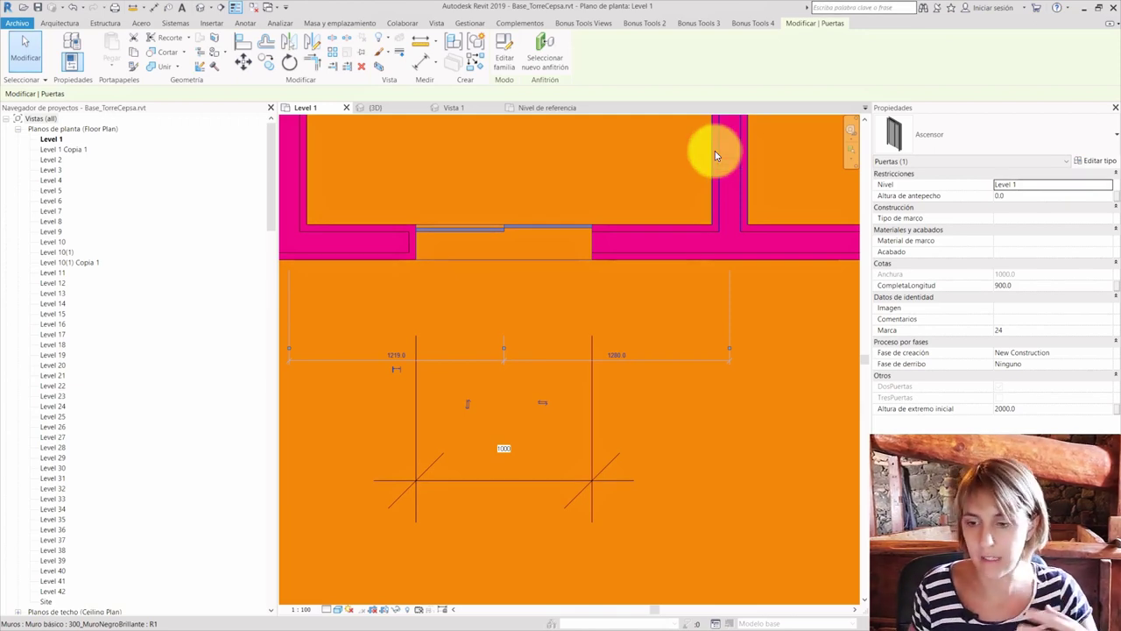
scroll(602, 364, "down", 3)
left_click(467, 400)
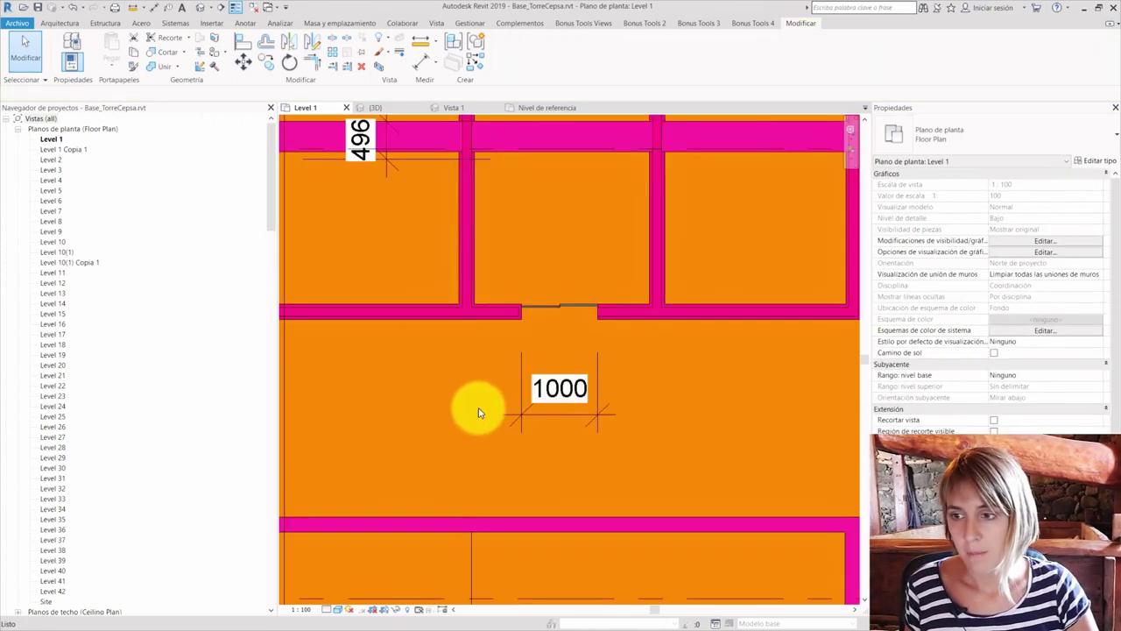
left_click(561, 411)
left_click(501, 62)
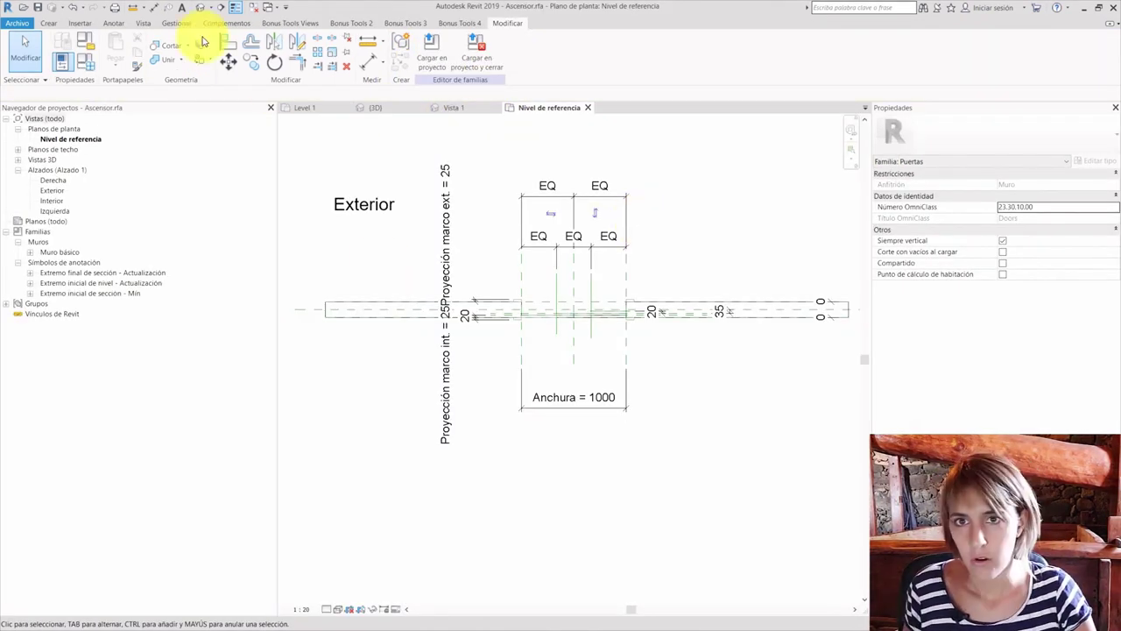
- Add the shared parameter TextoDependiente to the Ascensor family as an instance parameter under Texto
left_click(79, 74)
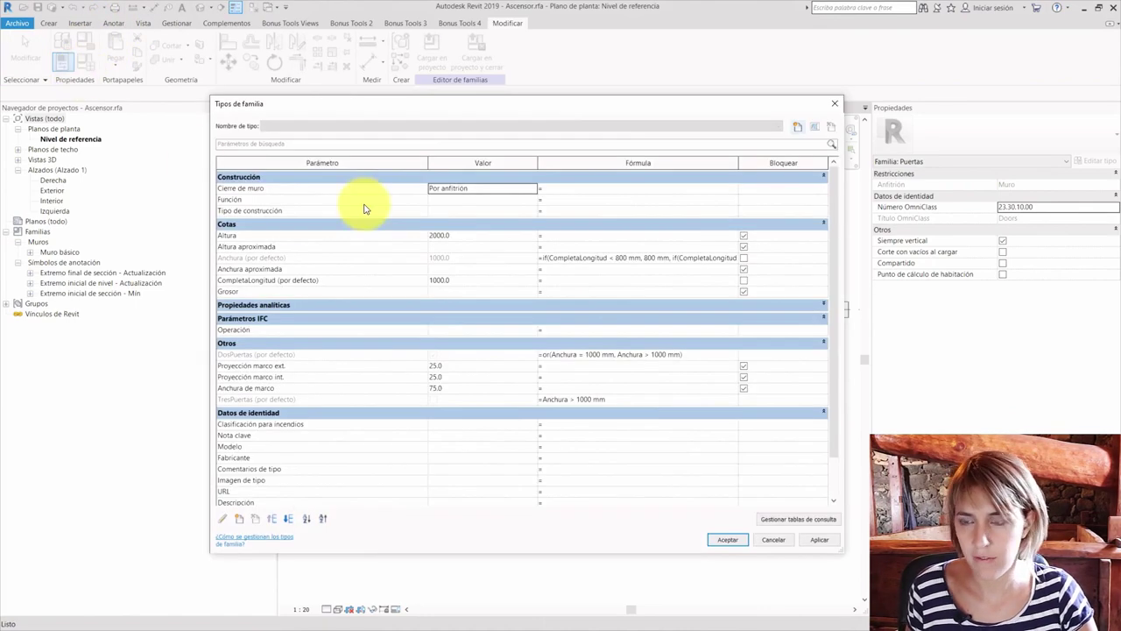
scroll(367, 209, "down", 2)
left_click(239, 517)
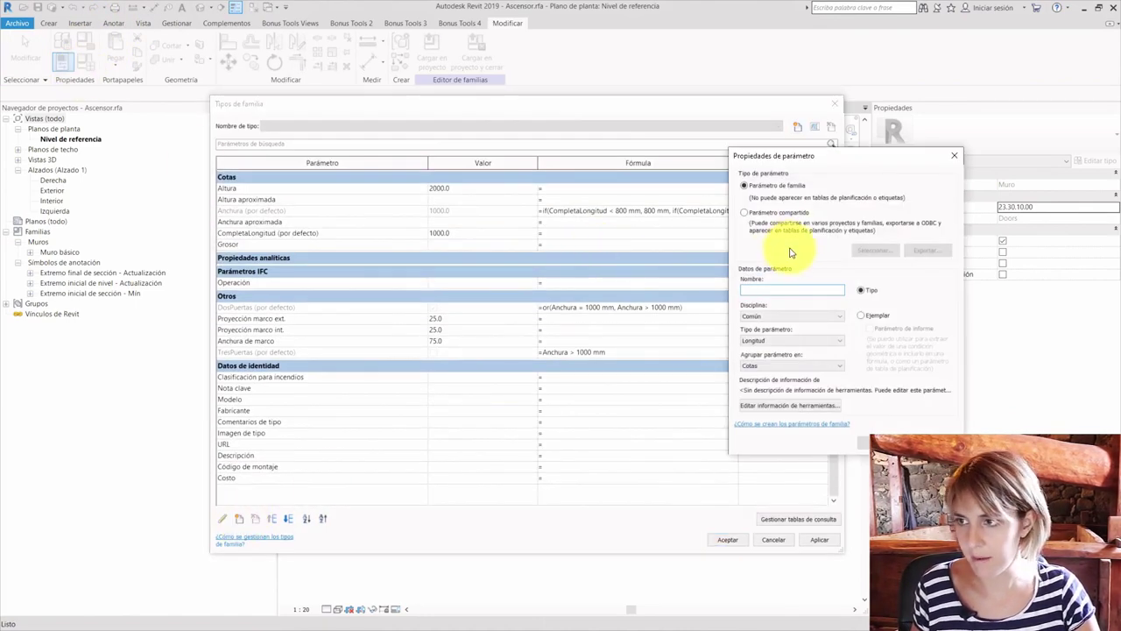
left_click(745, 212)
left_click(894, 253)
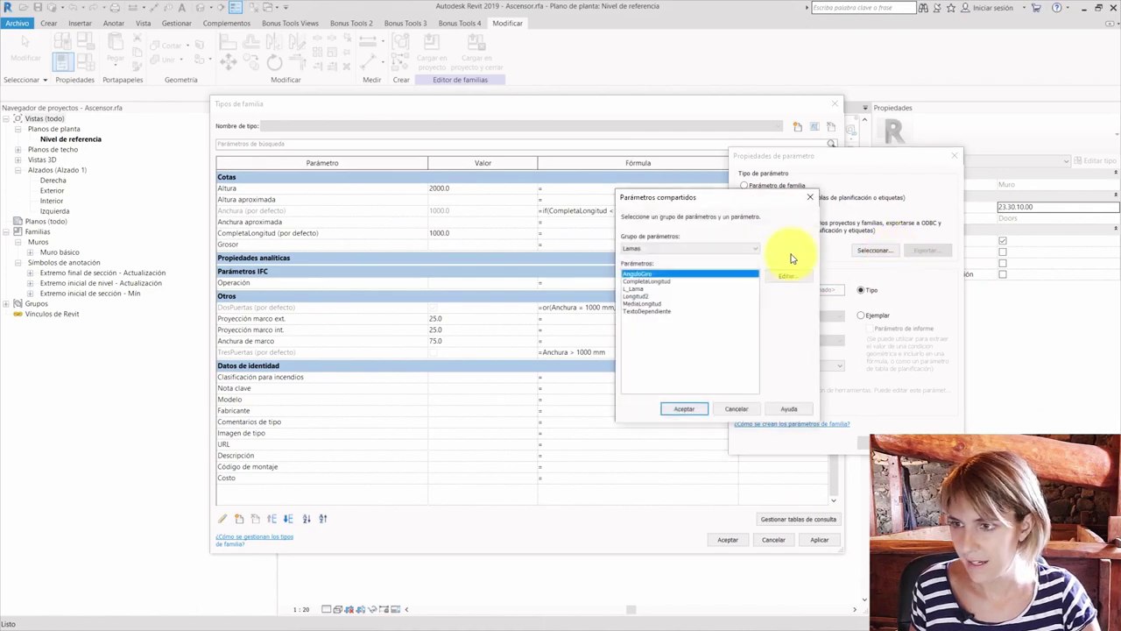
left_click(789, 250)
left_click(671, 261)
left_click(650, 311)
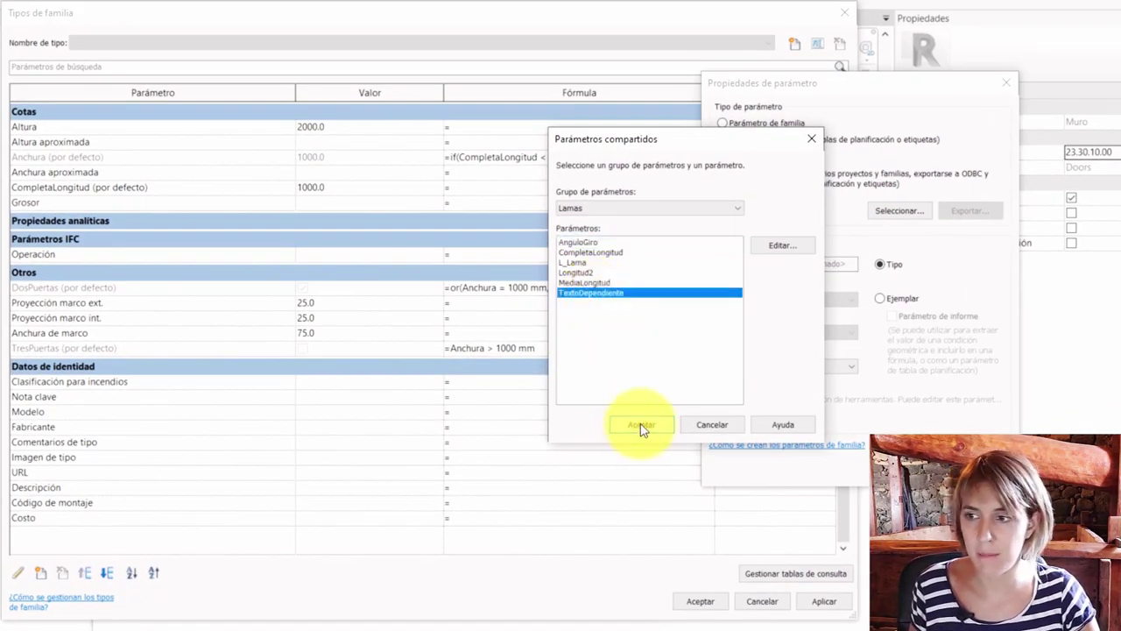
left_click(642, 427)
left_click(891, 300)
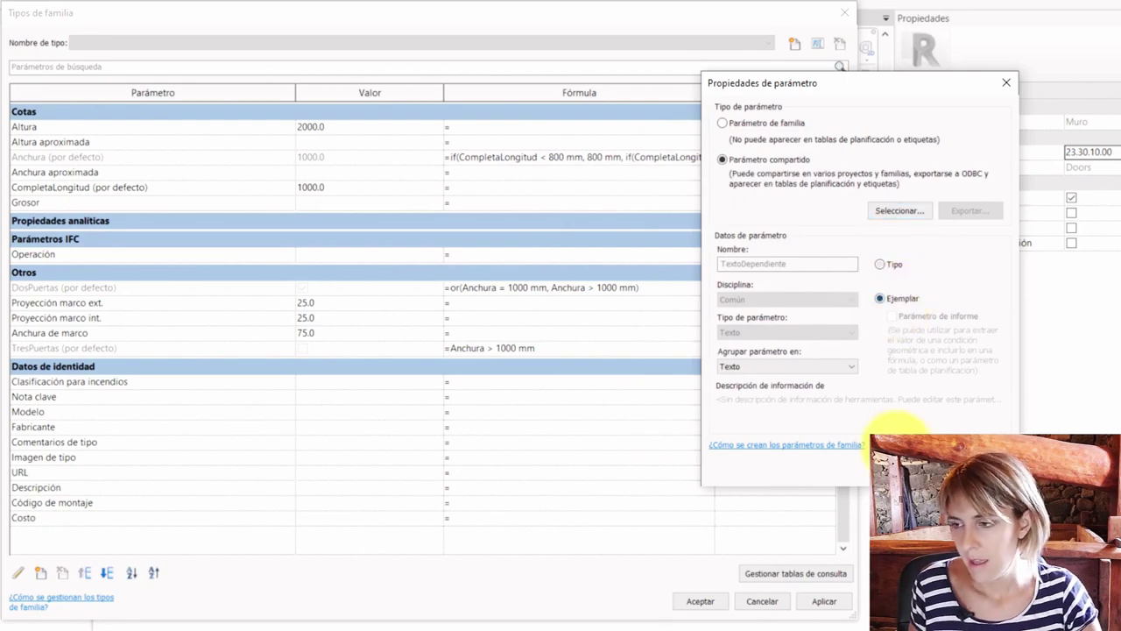
key("Return")
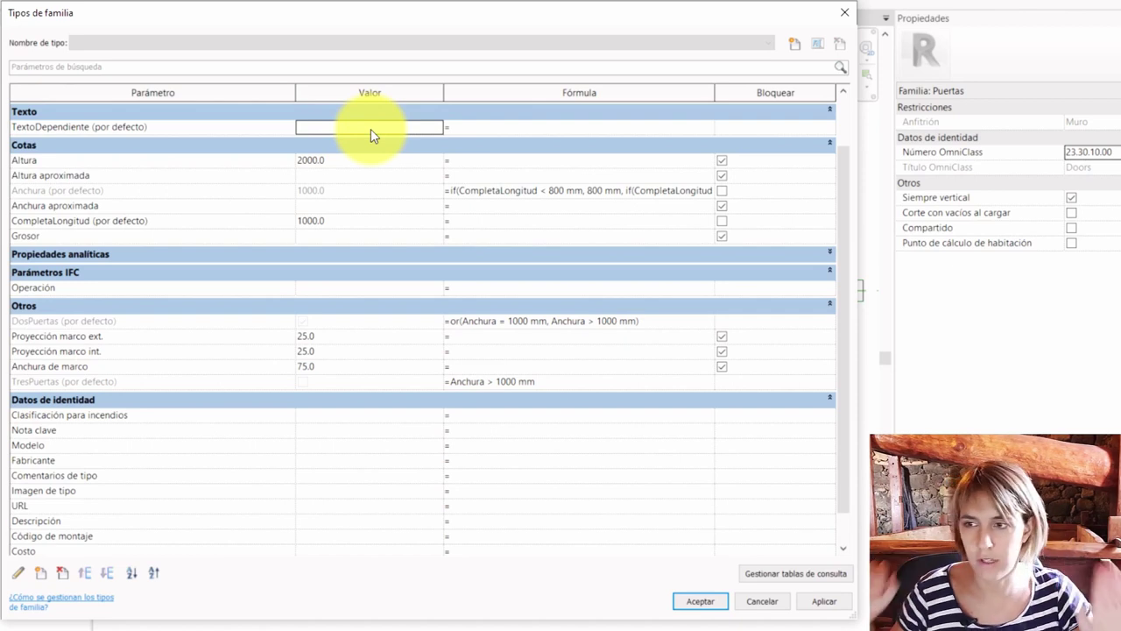
- Paste the Anchura formula into TextoDependiente and replace its 800 mm result with 'Ascensor Pequeño'
left_click(490, 190)
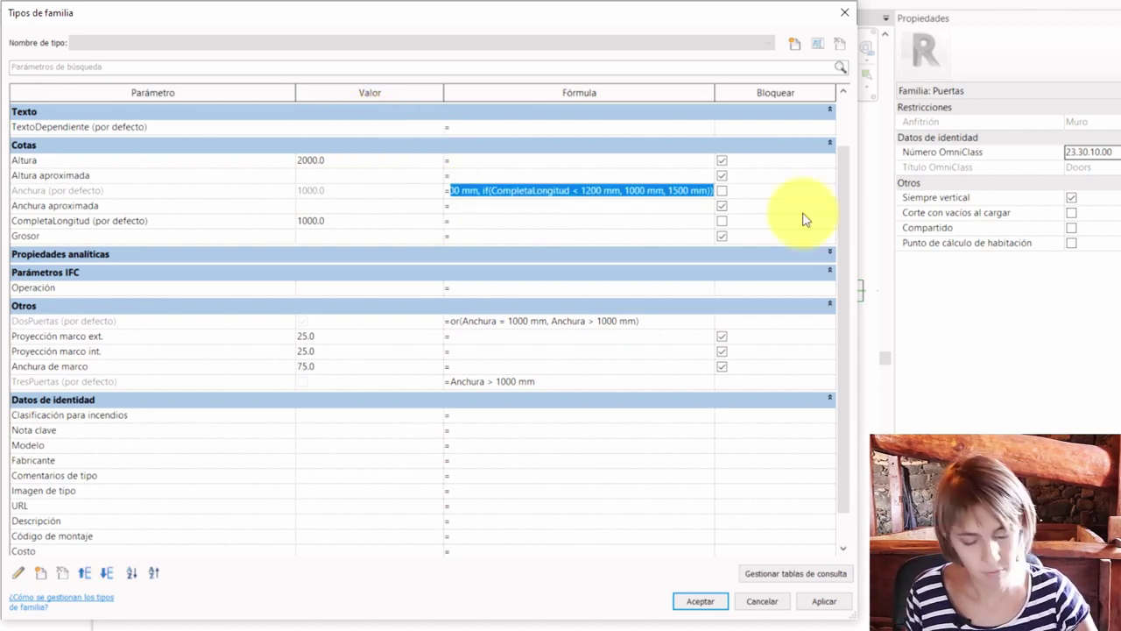
left_click(477, 134)
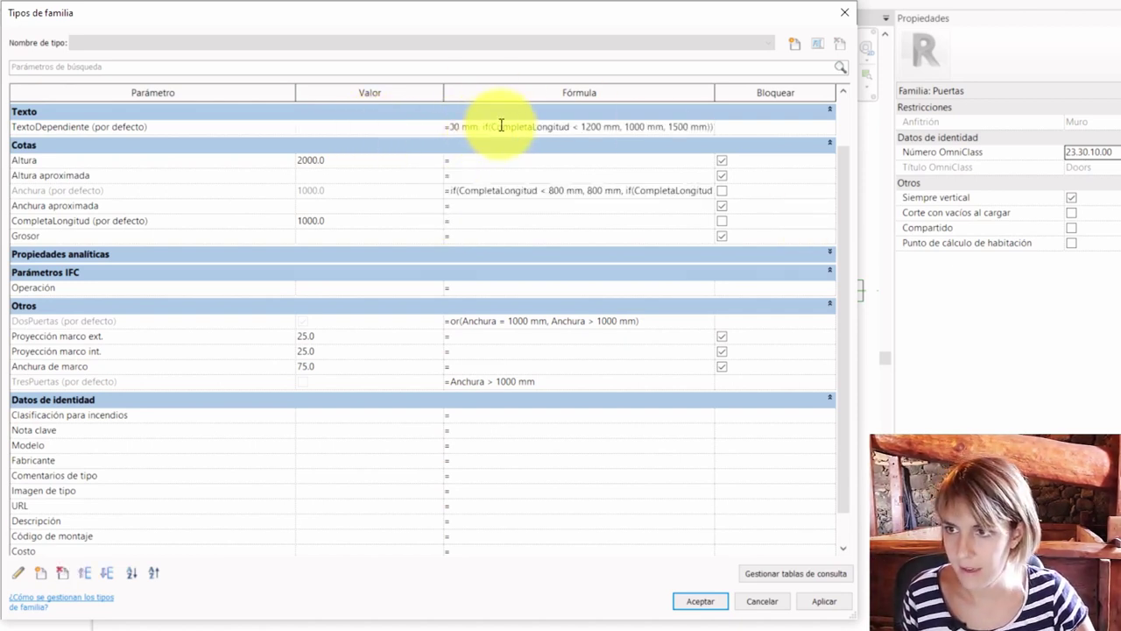
key("ctrl+v")
left_click(477, 127)
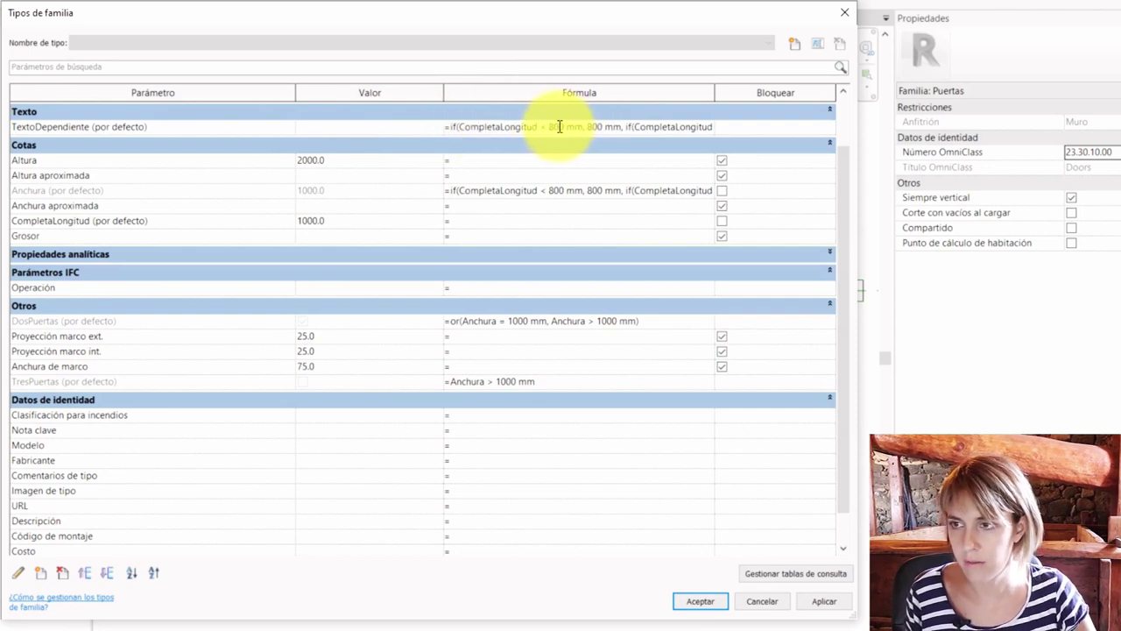
left_click_drag(587, 127, 619, 127)
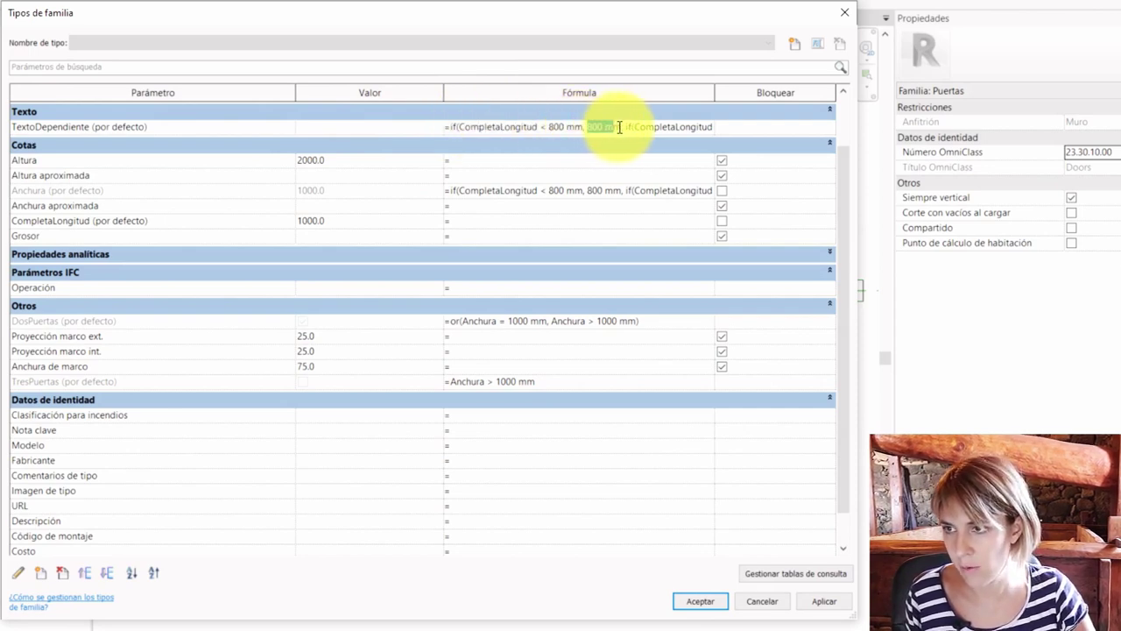
type("\"Ascensor Pequeño\"")
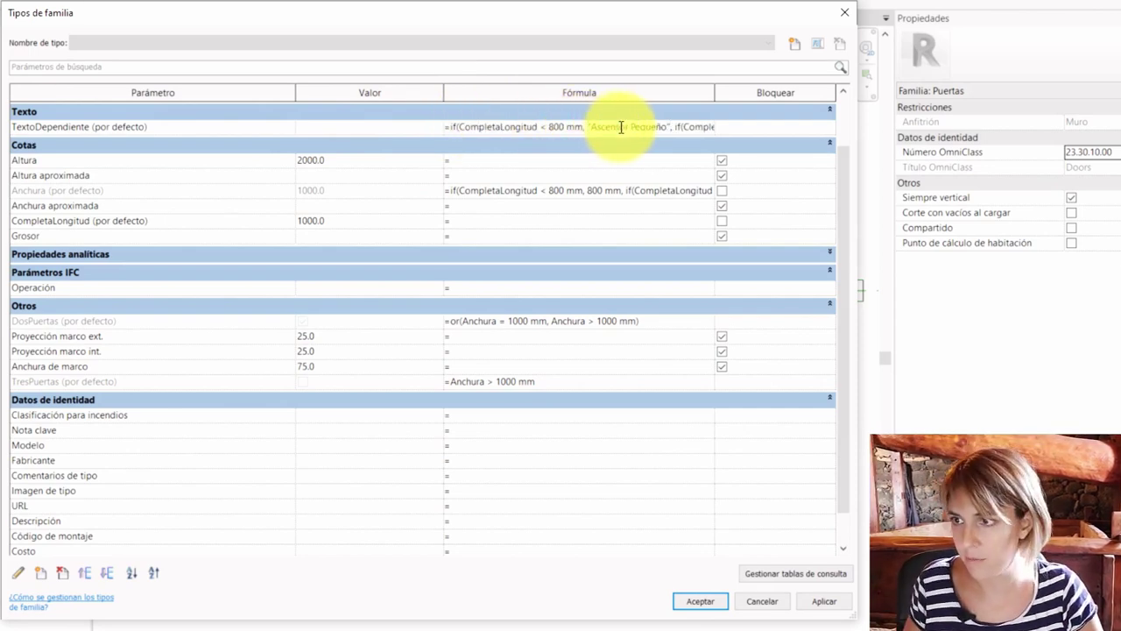
- Replace the 1000 mm result with 'Ascensor Mediano', dismissing the inconsistent units error
double_click(631, 127)
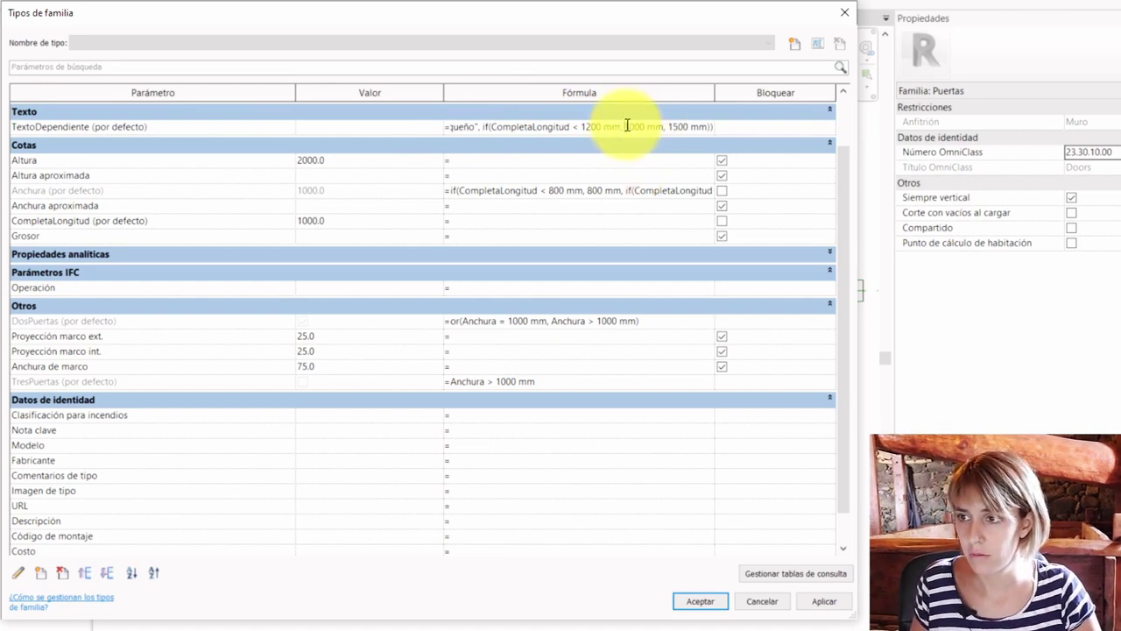
left_click_drag(627, 126, 665, 127)
type("\"Asc")
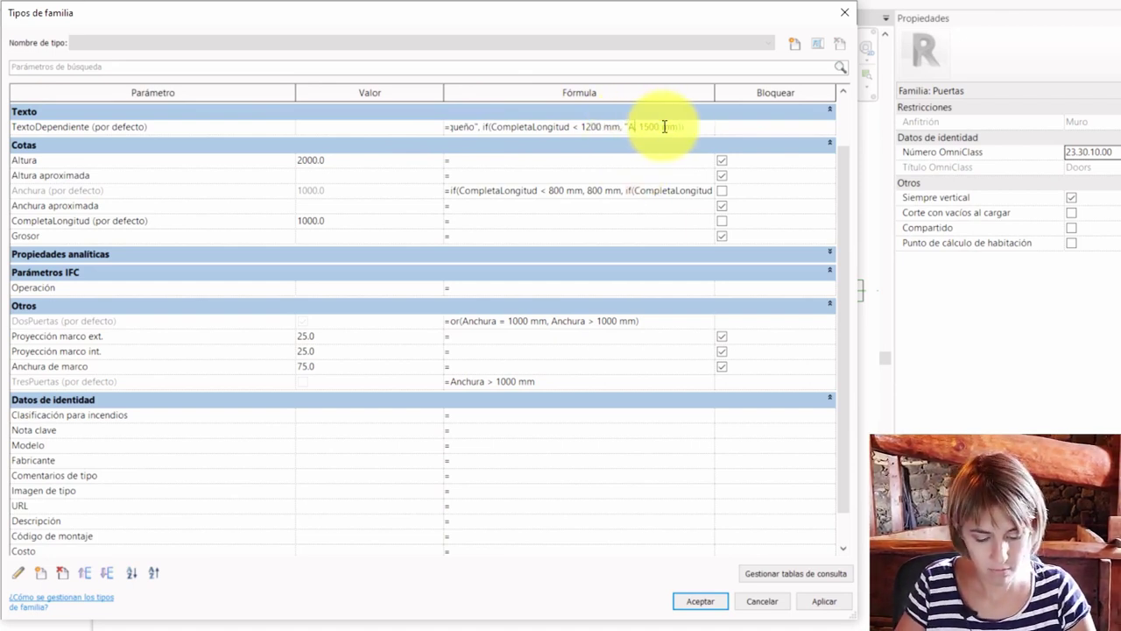
type("enso")
key("shift+End")
key("End")
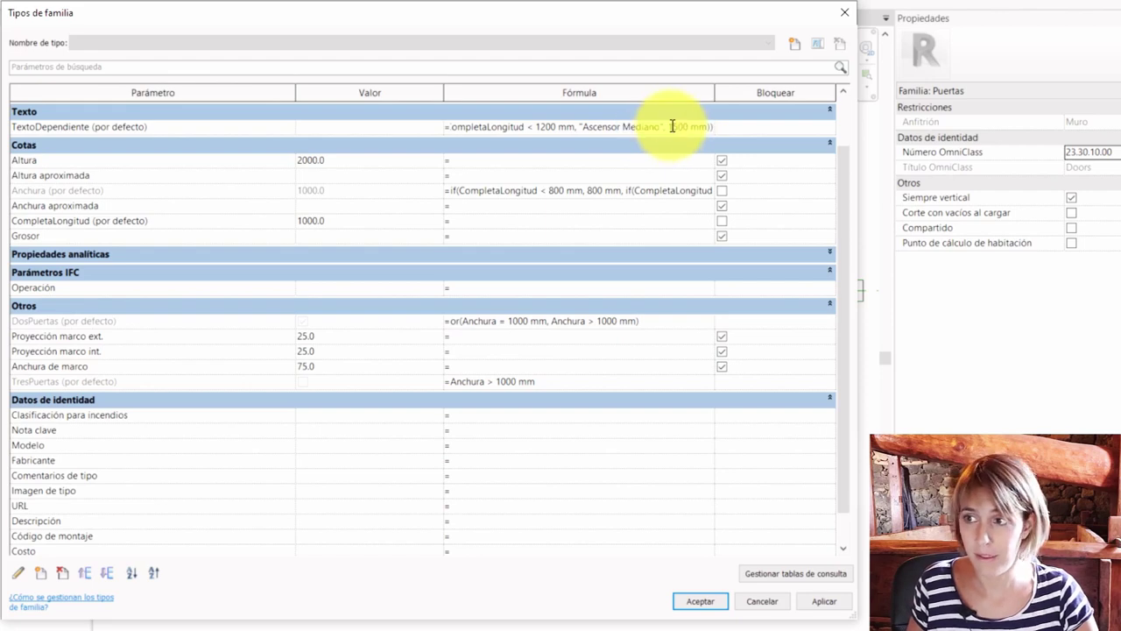
key("Return")
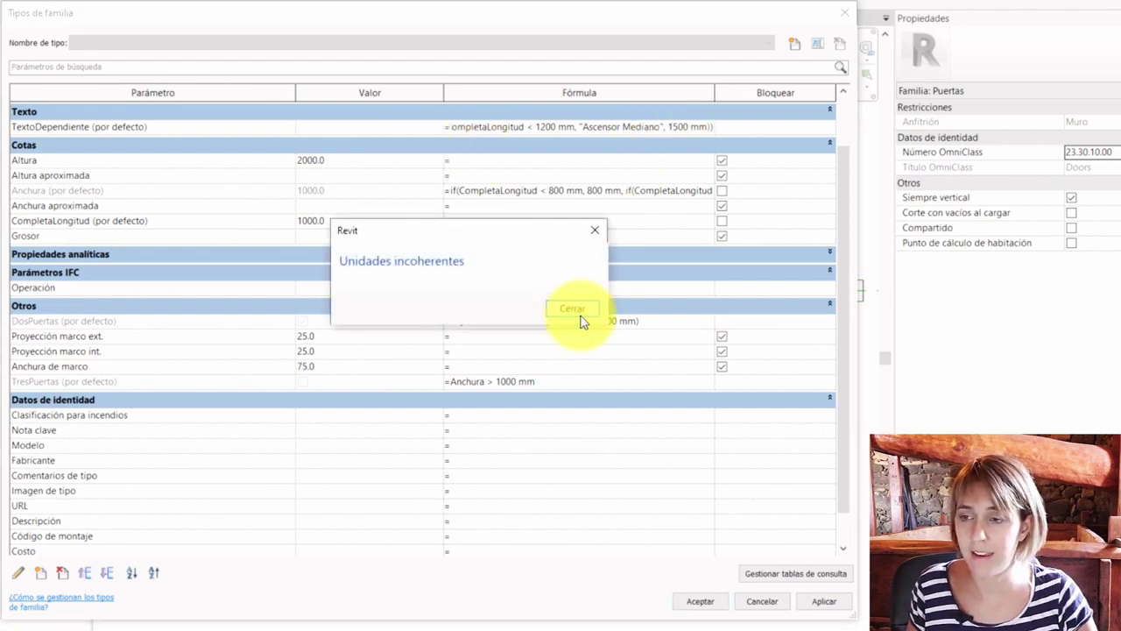
left_click(582, 312)
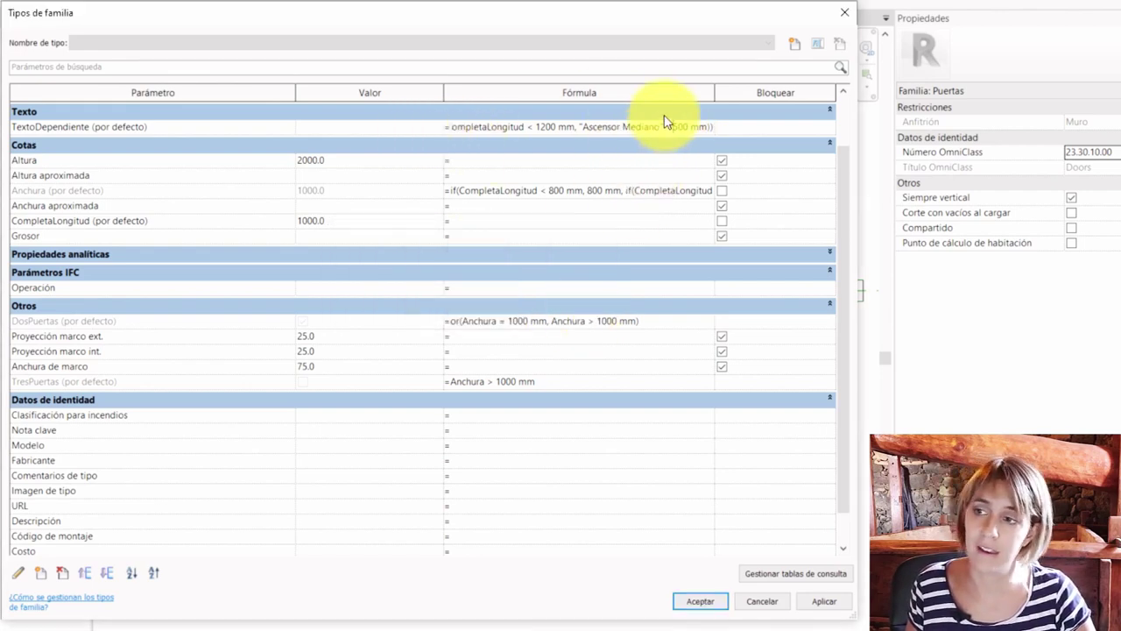
- Replace the 1500 mm result with 'Ascensor Grande', commit the formula and accept the family types
left_click_drag(668, 123, 705, 127)
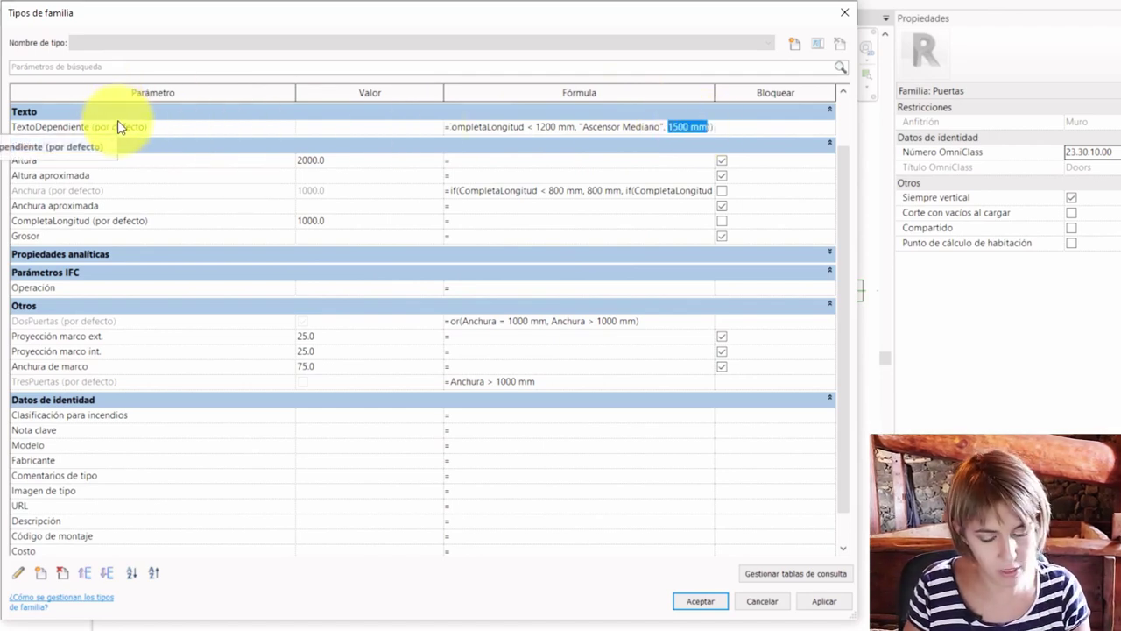
type("\"")
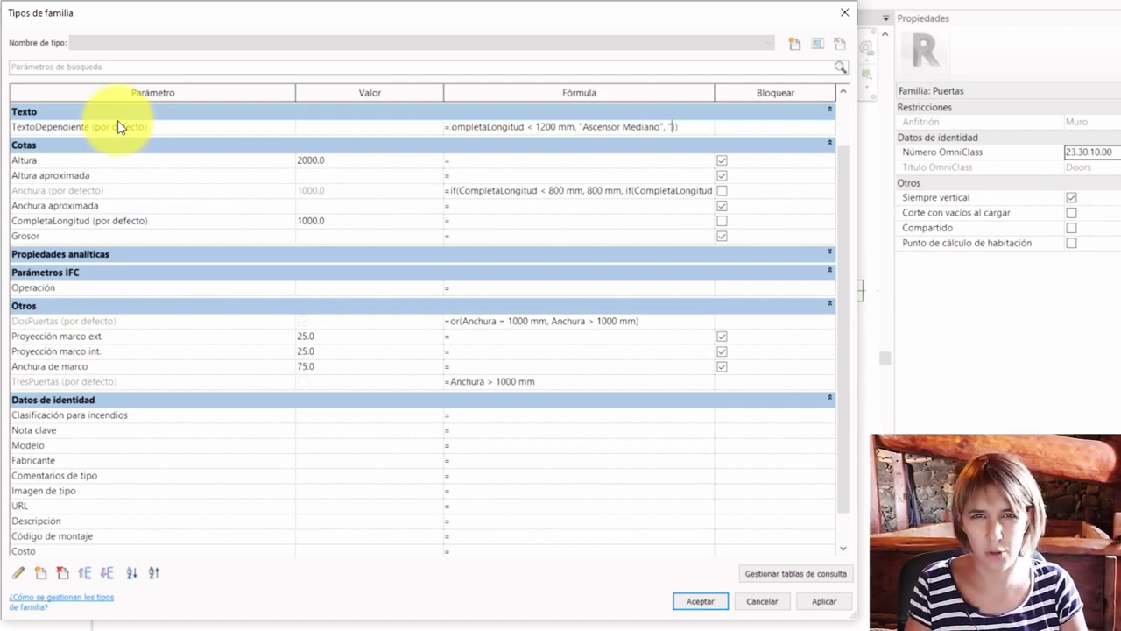
type("As")
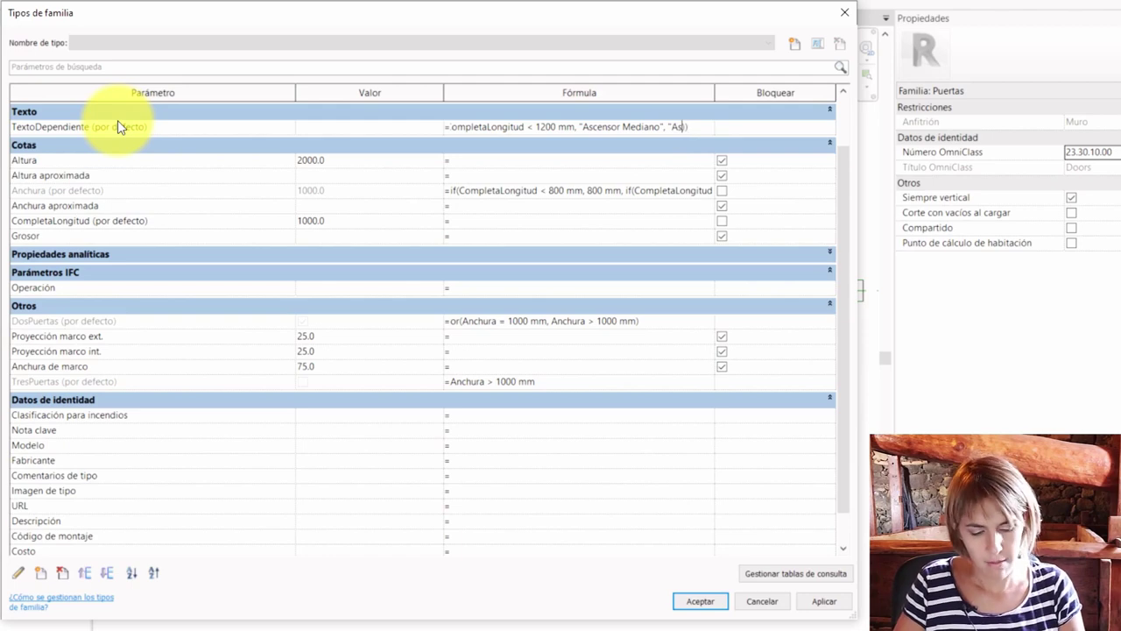
type("censor Grande")
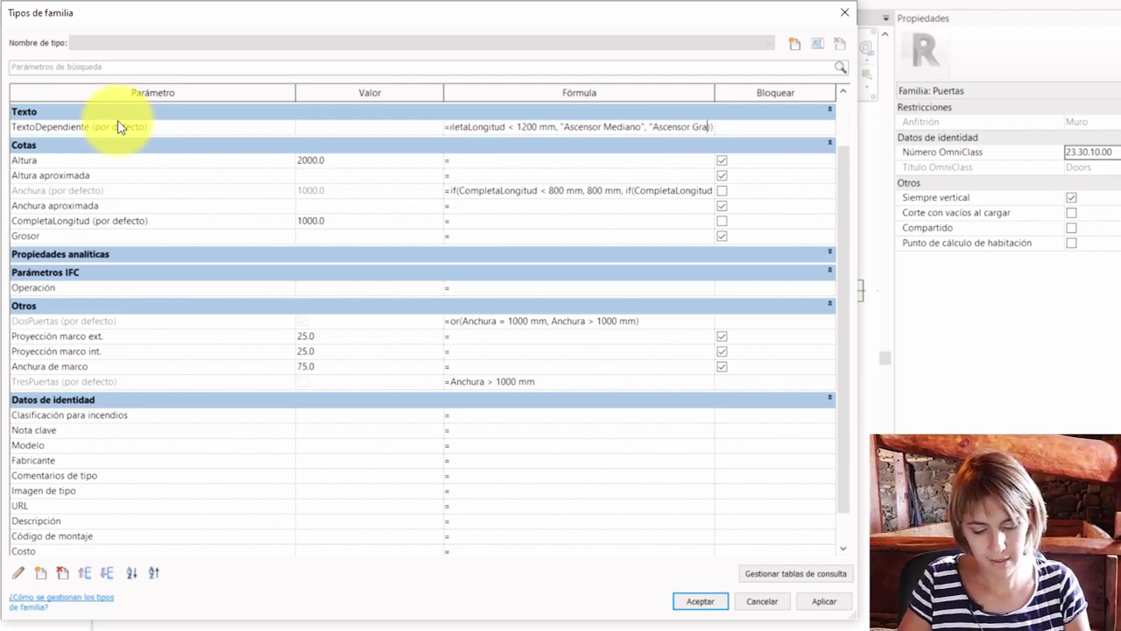
key("Return")
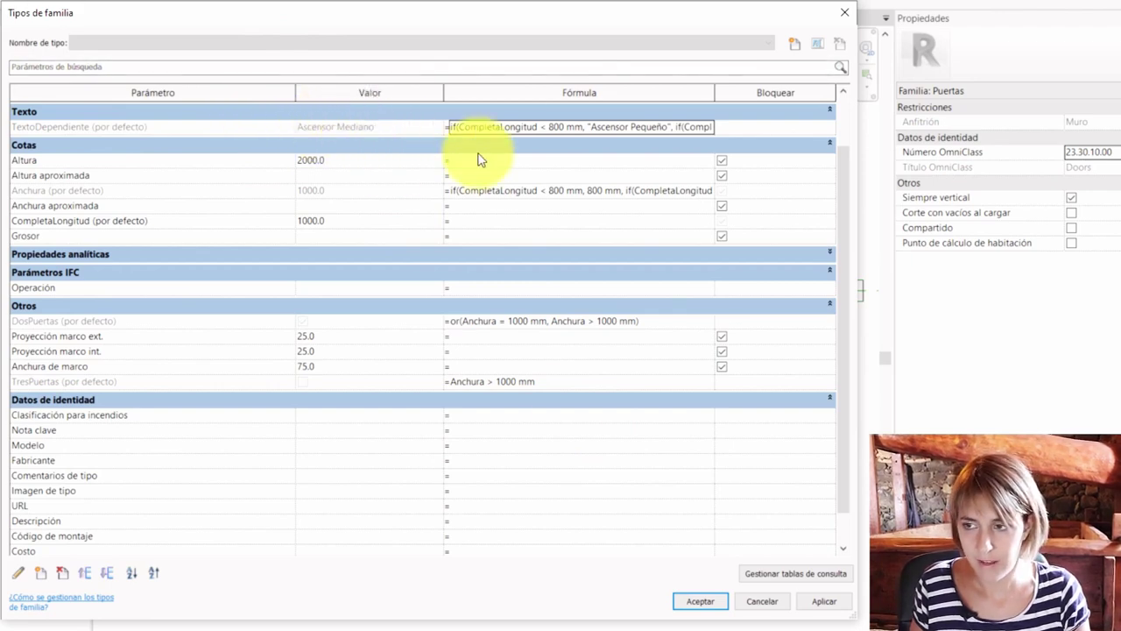
left_click(718, 606)
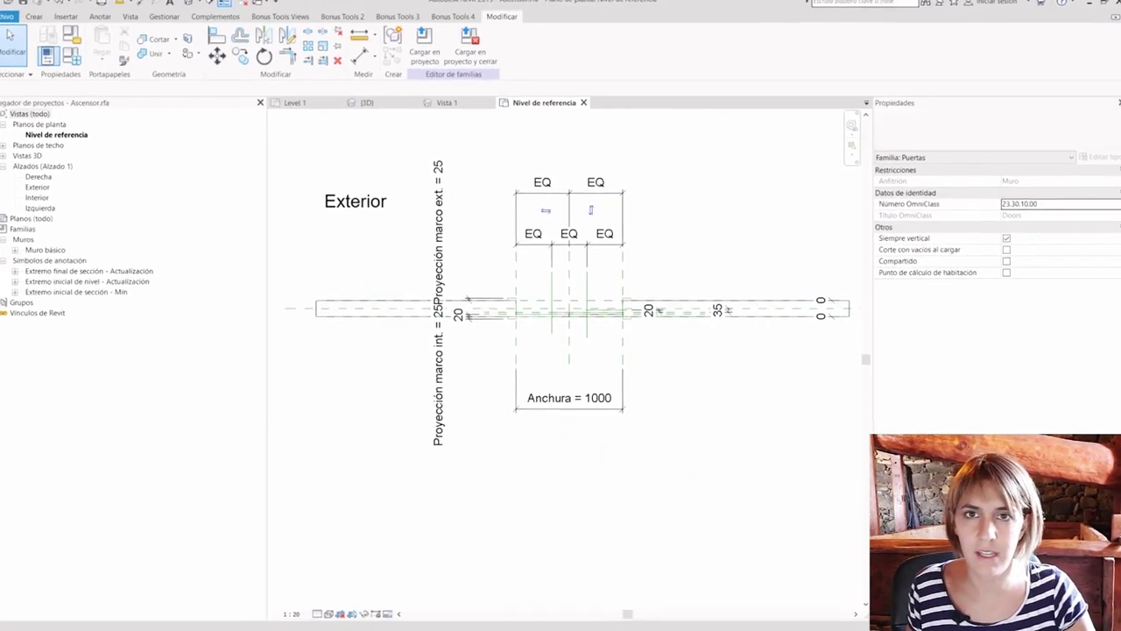
- Create a new generic annotation family and place a label at the reference-plane crossing
key("ctrl+n")
left_click(792, 555)
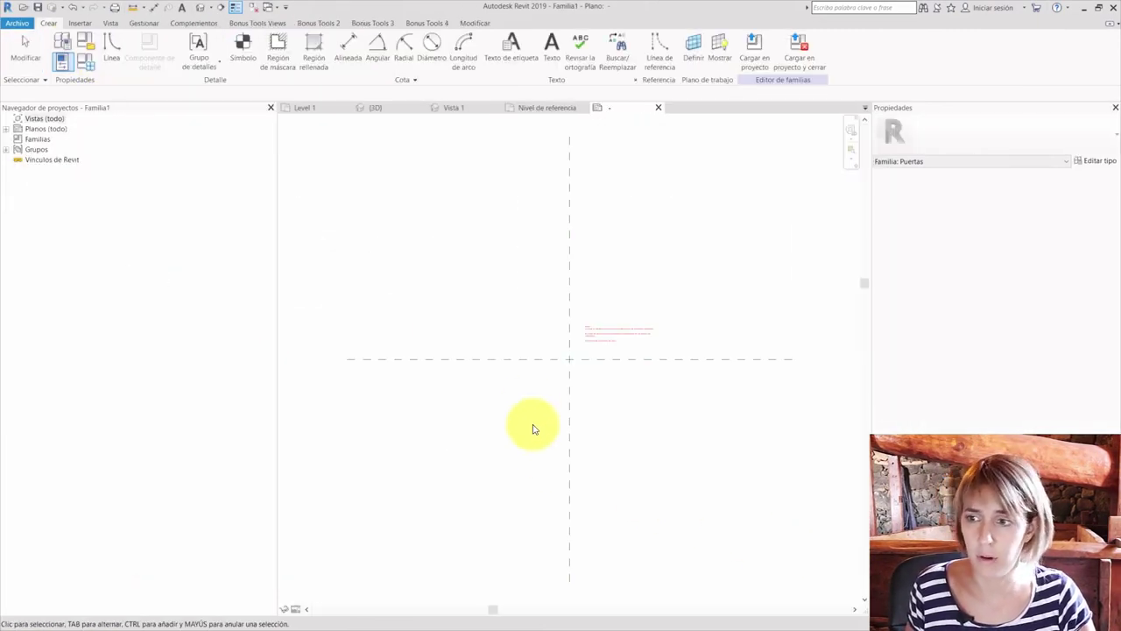
left_click(523, 61)
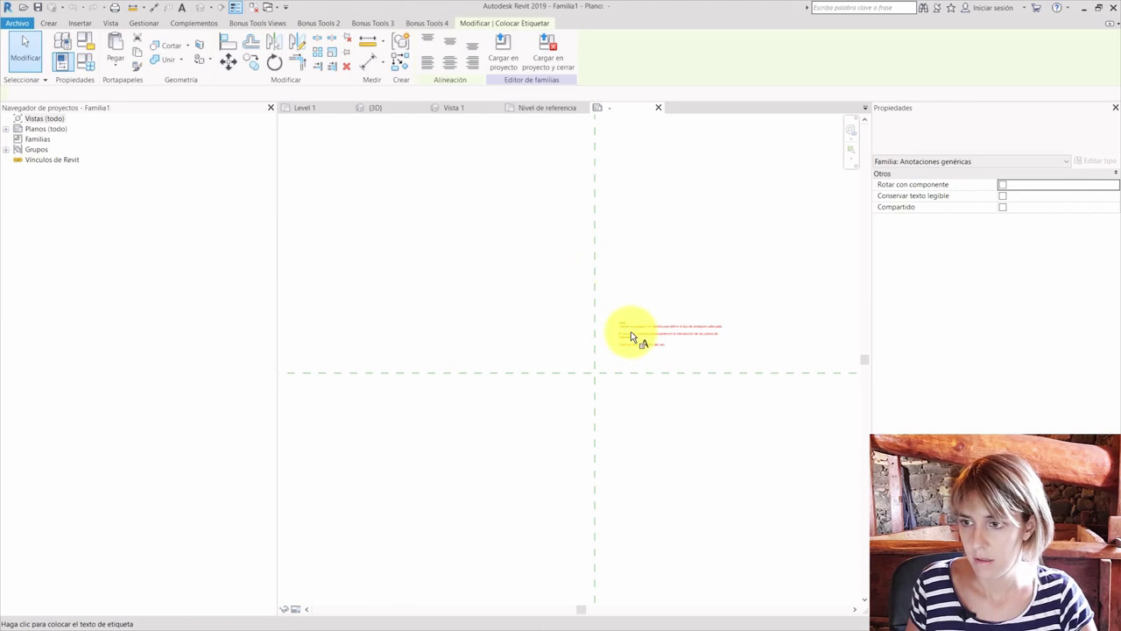
left_click(574, 368)
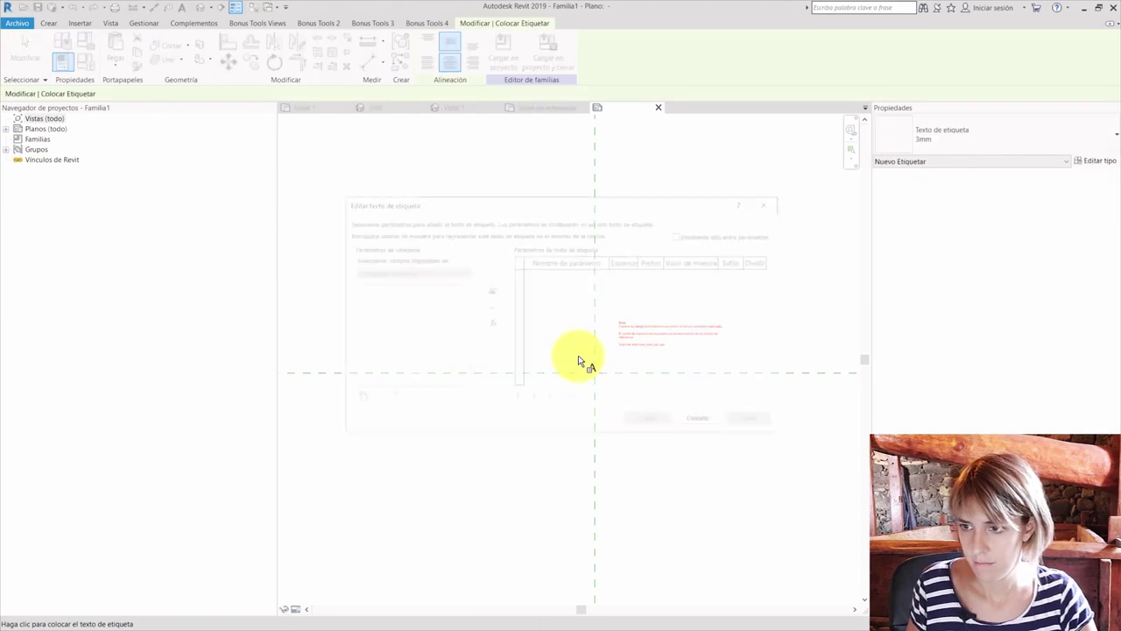
- Add the shared parameter TextoDependiente to the label's text and finish the label
left_click(355, 399)
left_click(875, 250)
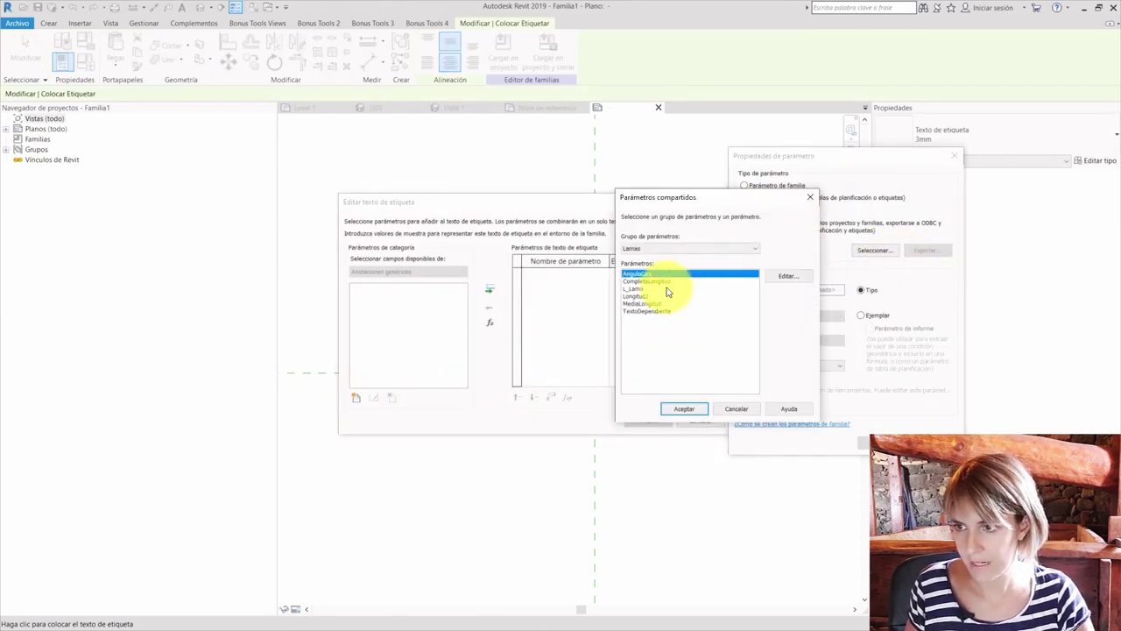
left_click(647, 311)
left_click(684, 408)
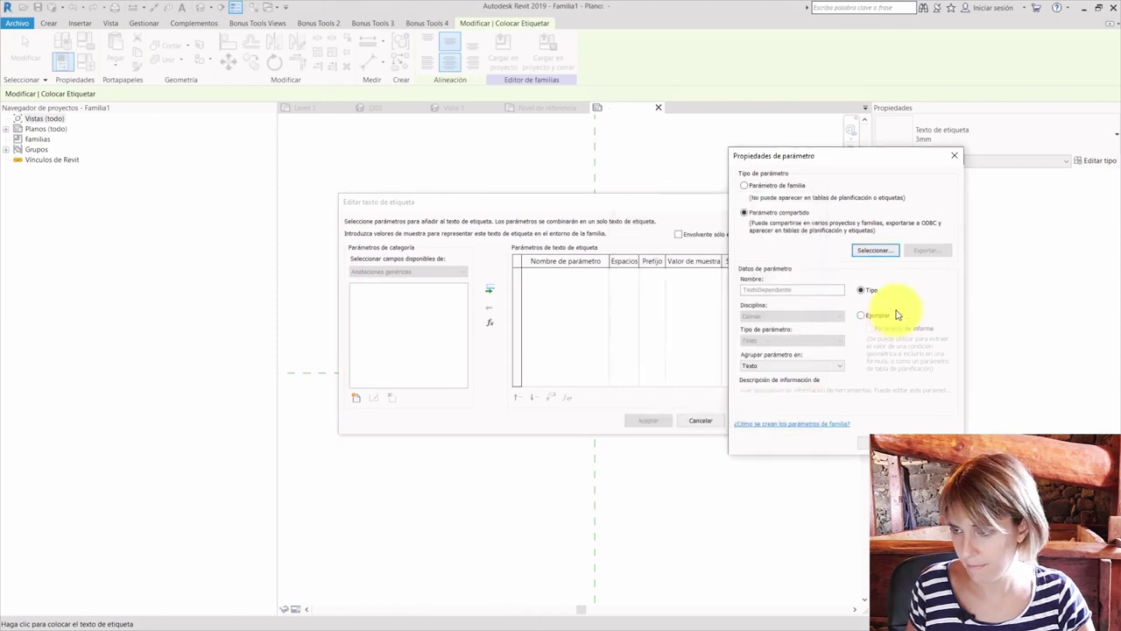
left_click(866, 443)
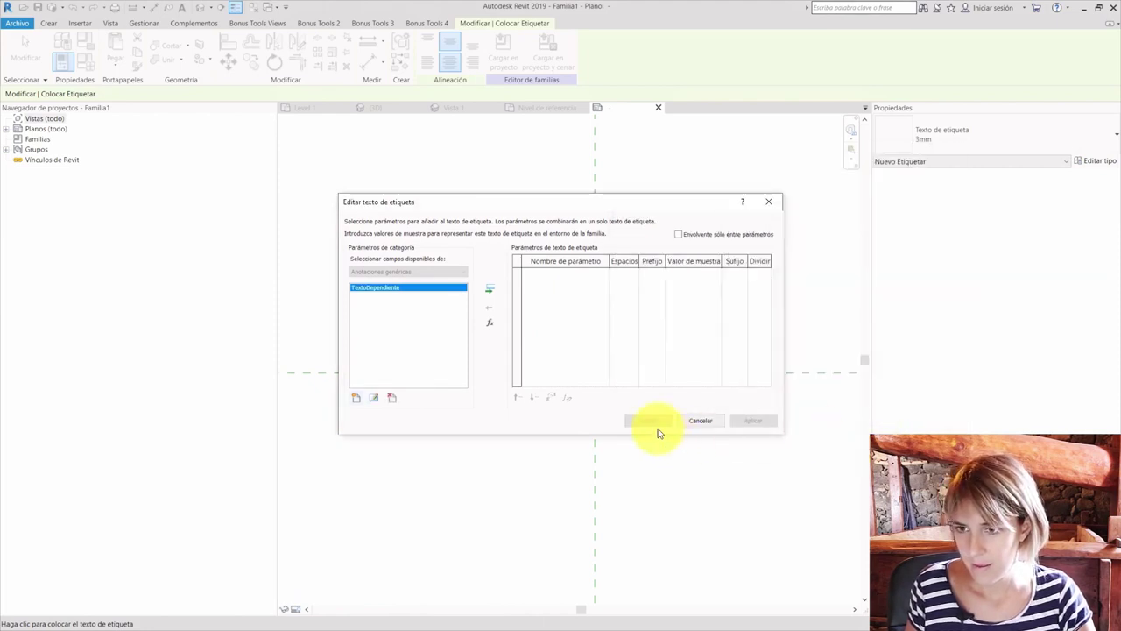
left_click(490, 290)
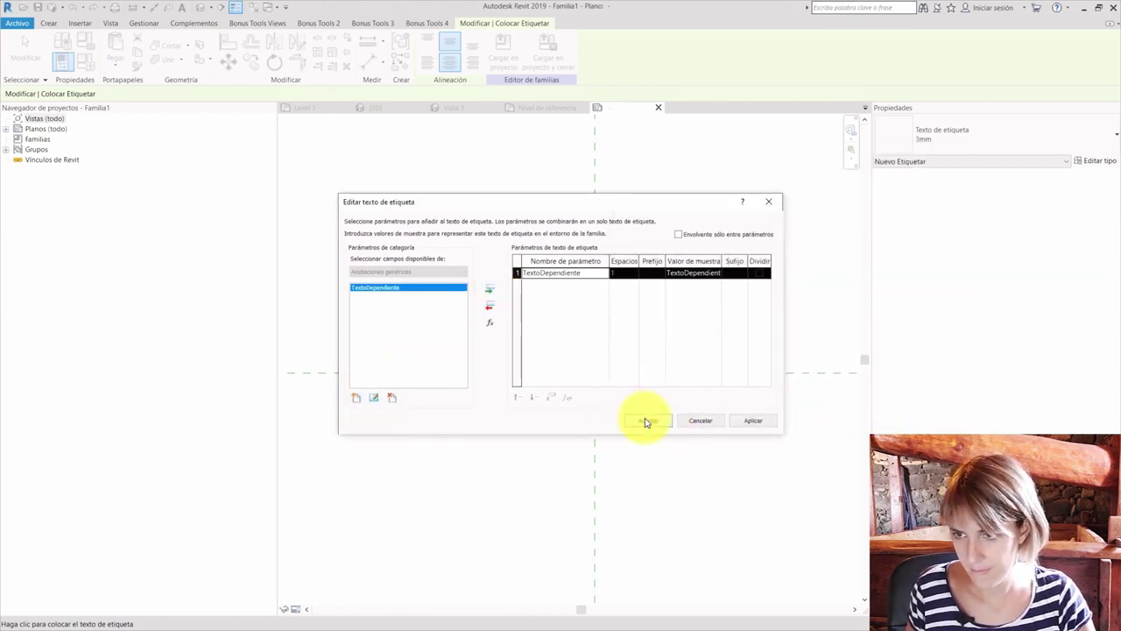
left_click(645, 422)
left_click(593, 370)
- Stop labelling and scroll the Family Category list down toward Etiquetas de puerta
key("Escape")
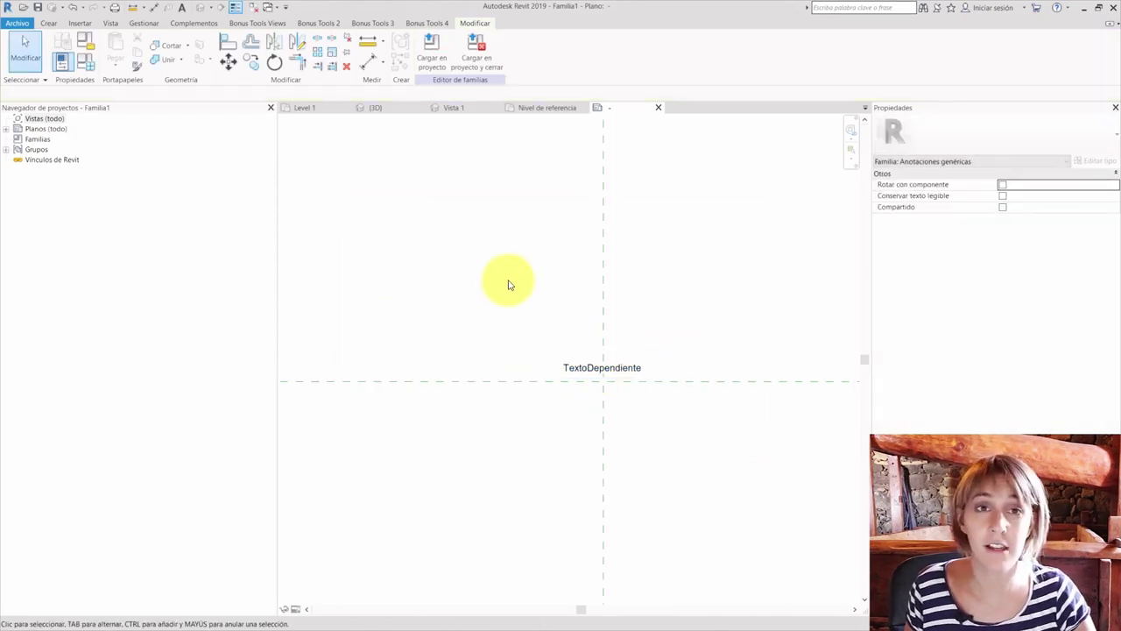
left_click(88, 62)
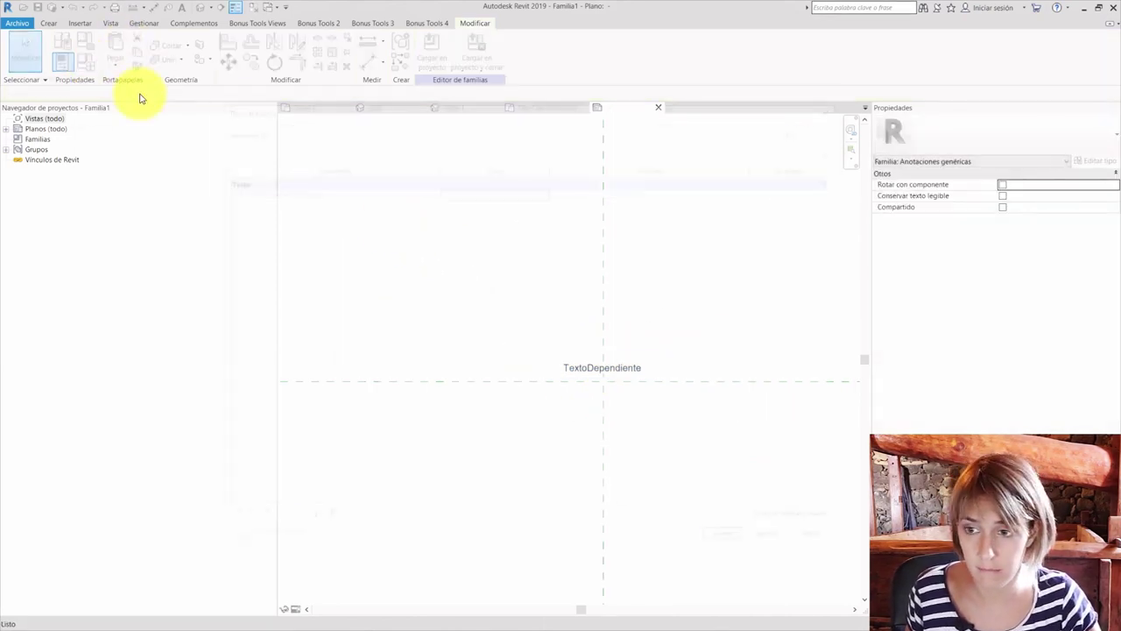
key("Escape")
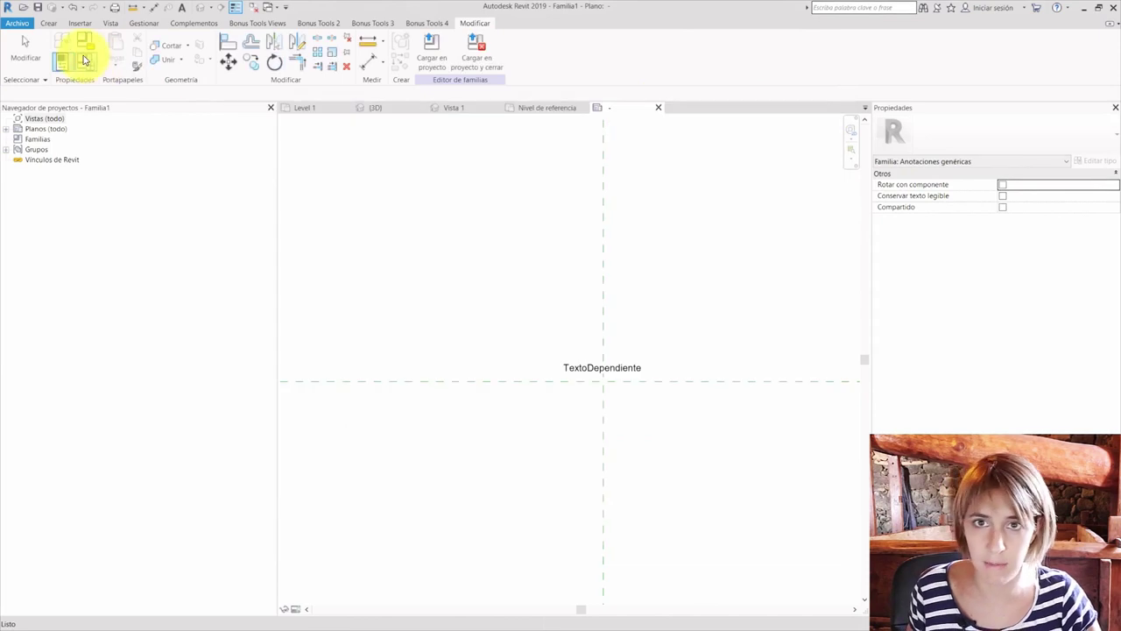
left_click(85, 60)
scroll(464, 237, "down", 3)
scroll(477, 232, "down", 2)
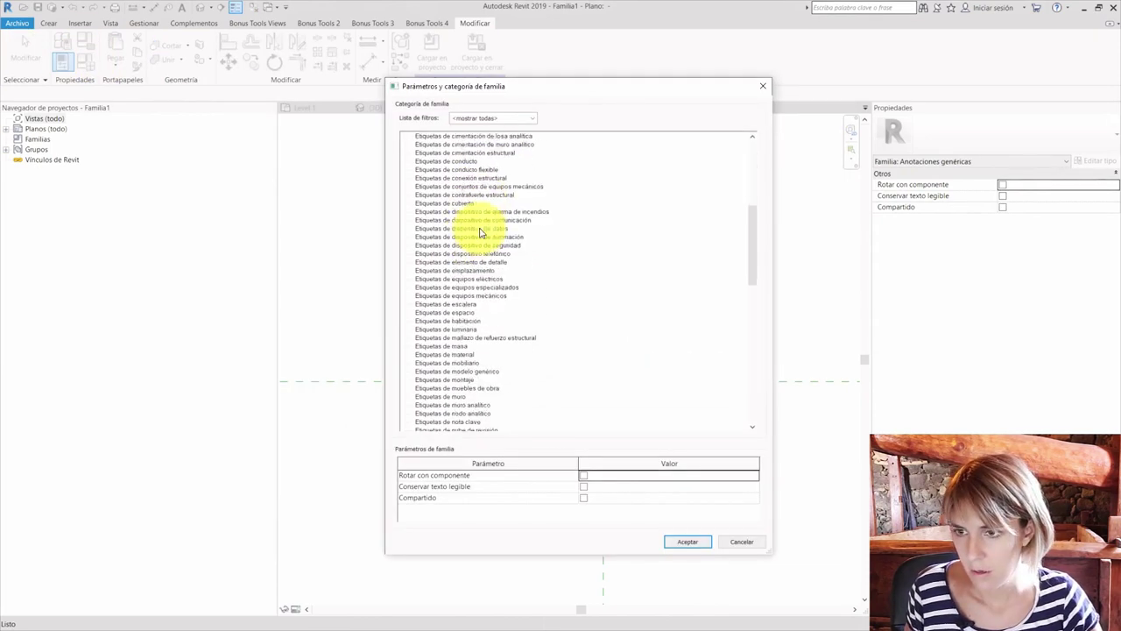
scroll(480, 232, "down", 5)
scroll(480, 232, "down", 2)
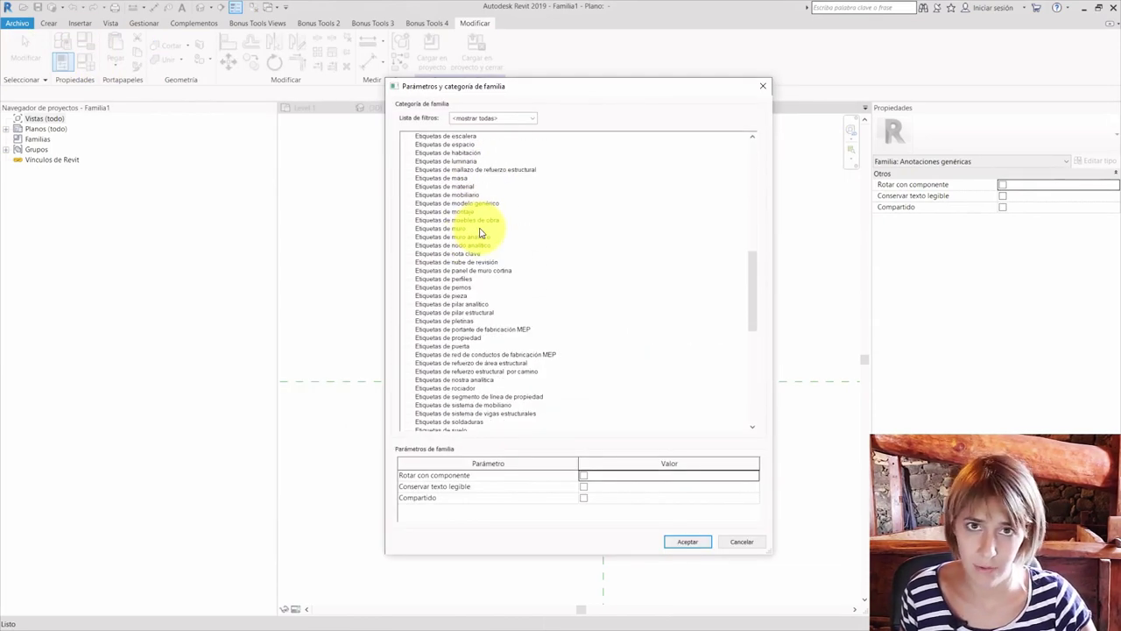
scroll(480, 232, "down", 2)
scroll(481, 232, "down", 2)
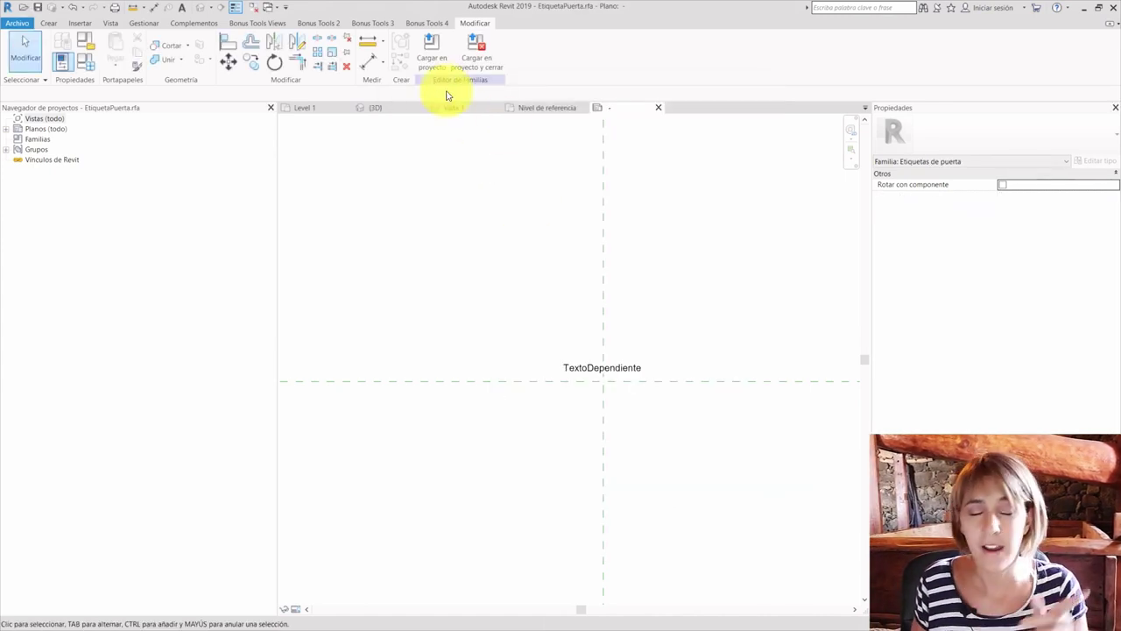
- Load EtiquetaPuerta into Base_TorreCepsa.rvt and tag the Level 1 elevator door
left_click(429, 45)
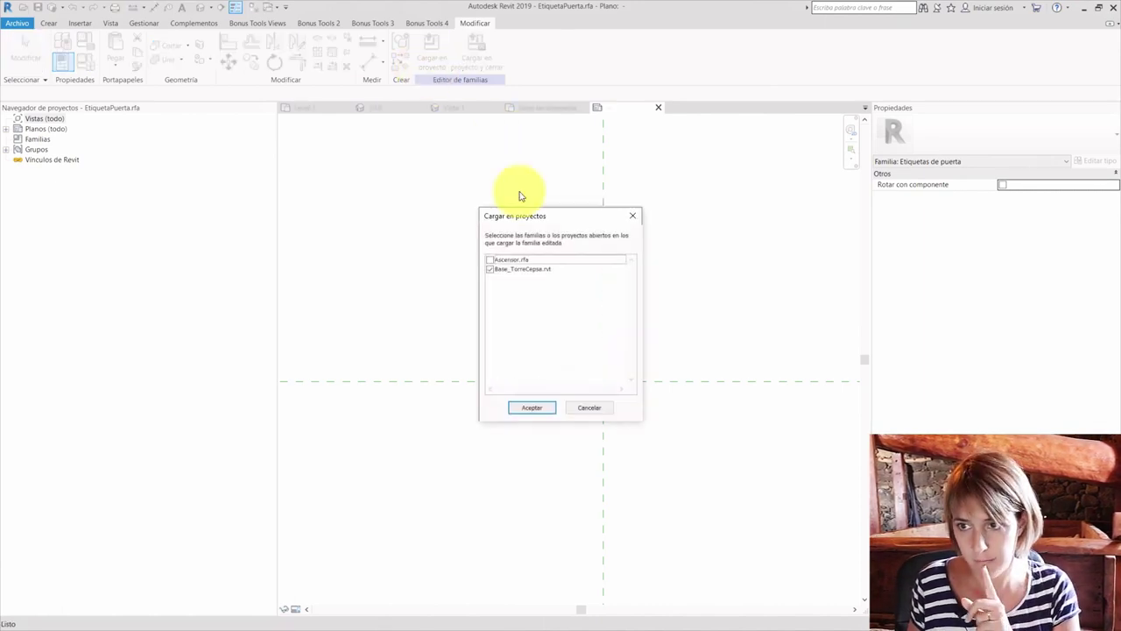
left_click(534, 407)
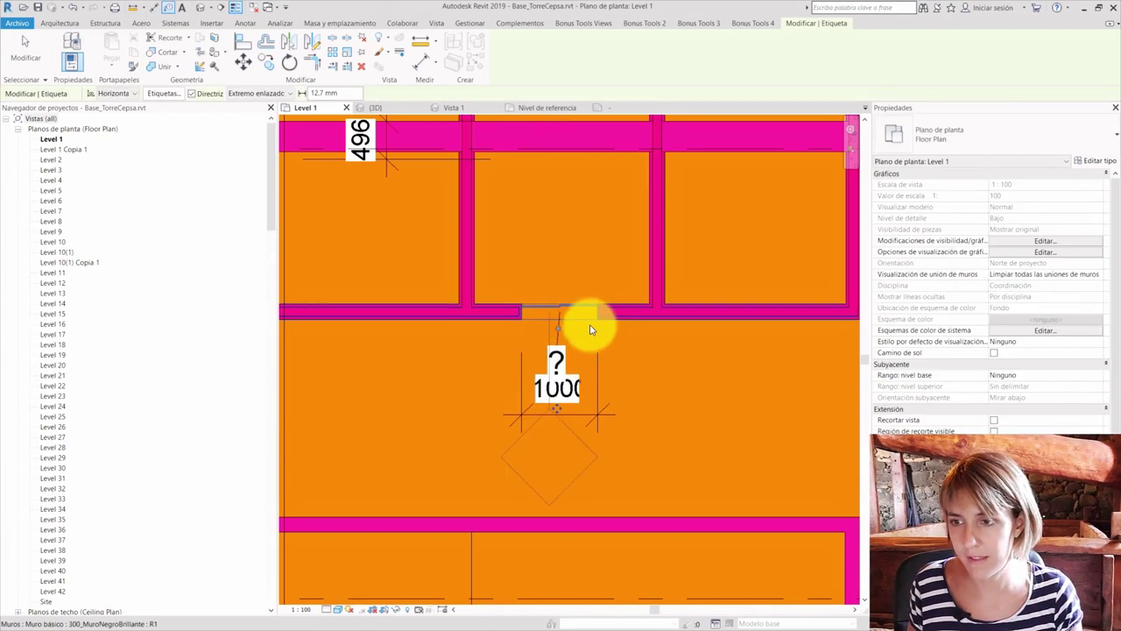
left_click(555, 358)
key("Escape")
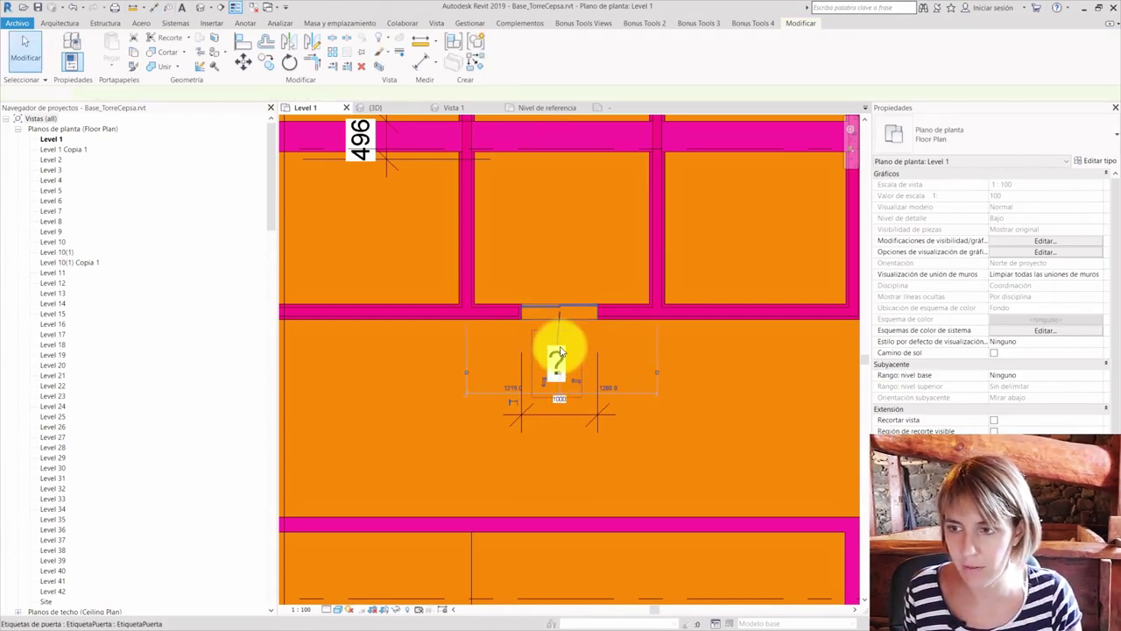
- Move the '?' tag up into the room above and inspect the elevator door's parameters
mouse_move(557, 358)
left_mouse_down()
mouse_move(535, 262)
mouse_move(525, 267)
left_mouse_up()
key("Escape")
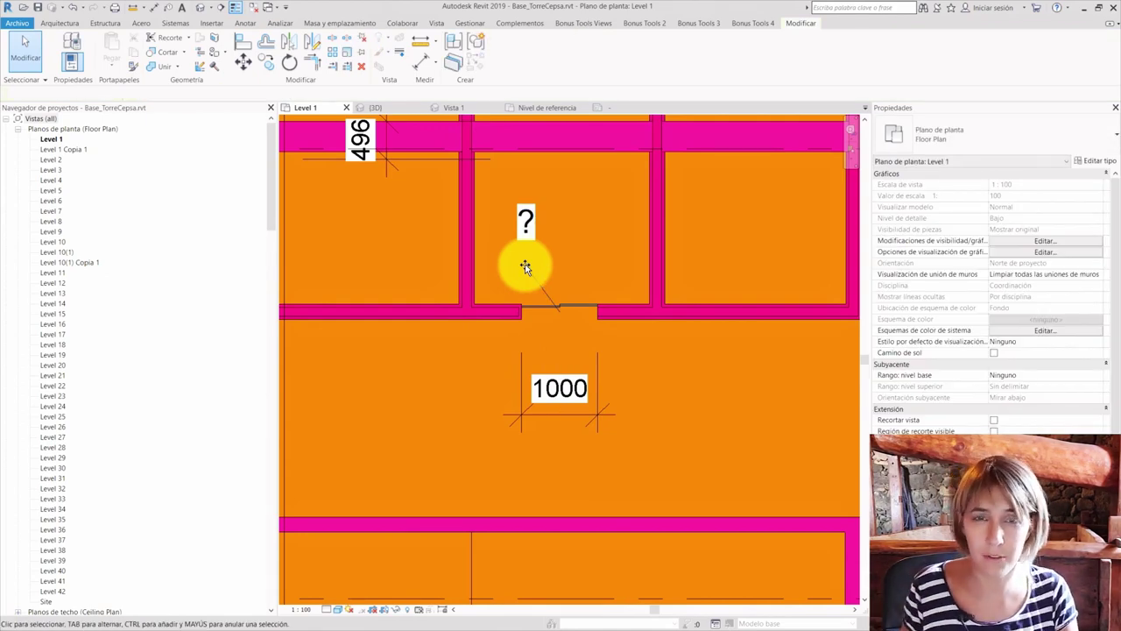
left_click(573, 308)
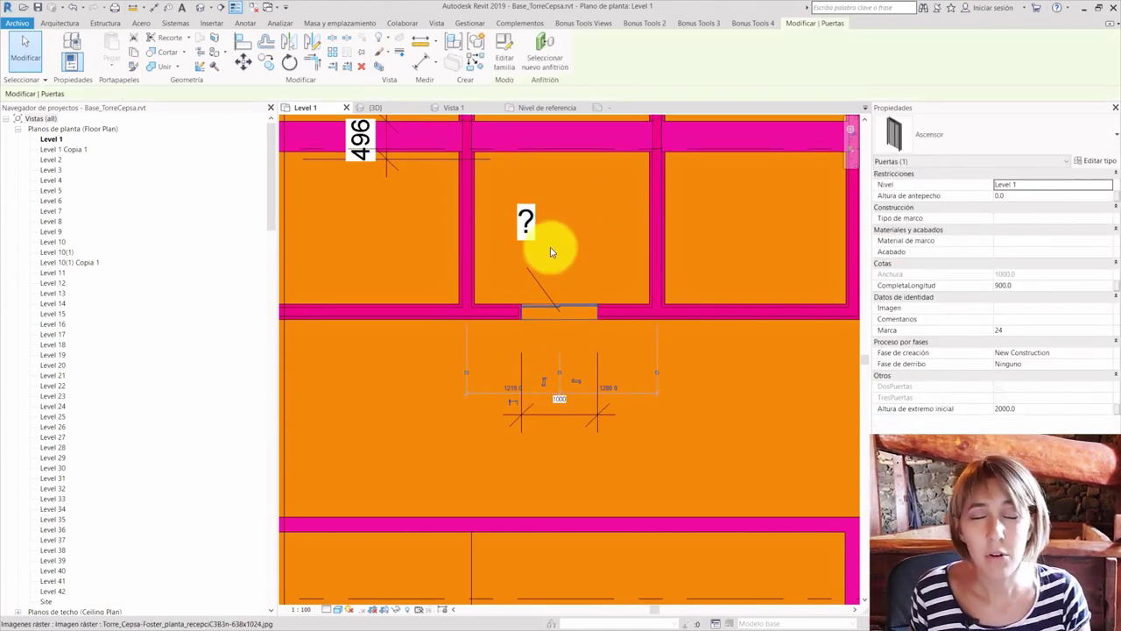
key("Escape")
- From the Ascensor family view, reload it into Base_TorreCepsa, overwriting the existing version and parameter values
left_click(268, 7)
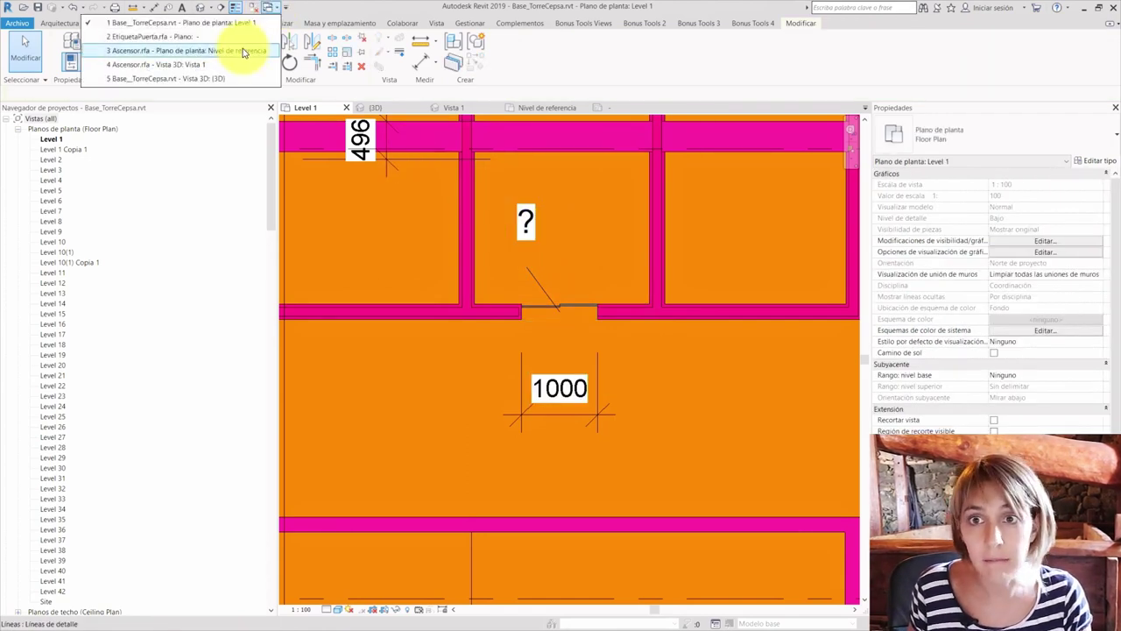
left_click(223, 65)
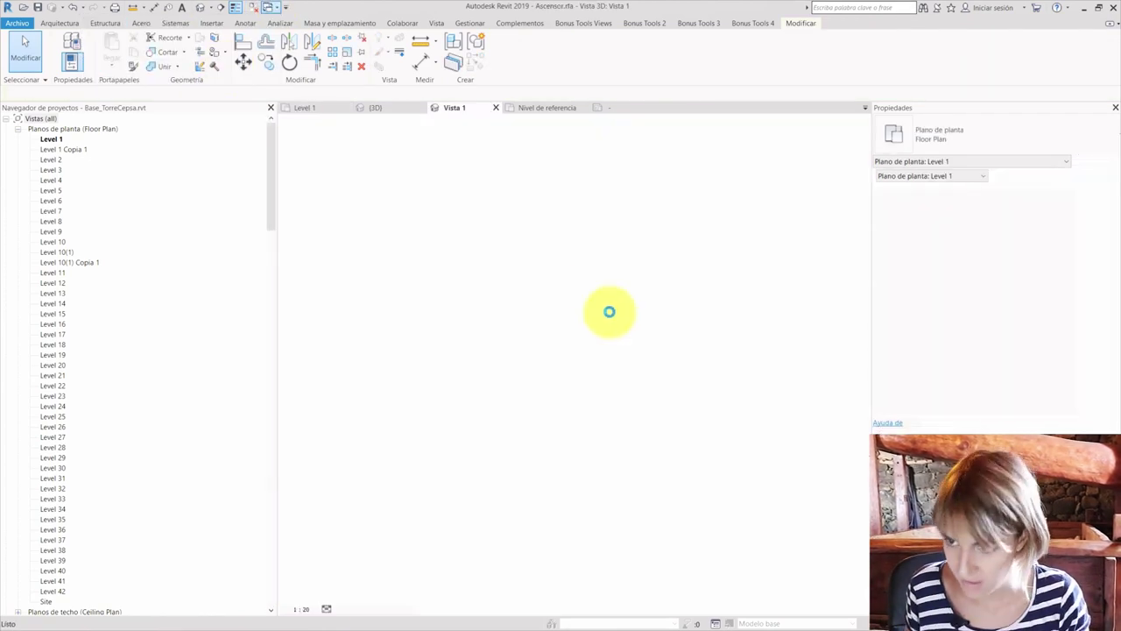
left_click(432, 51)
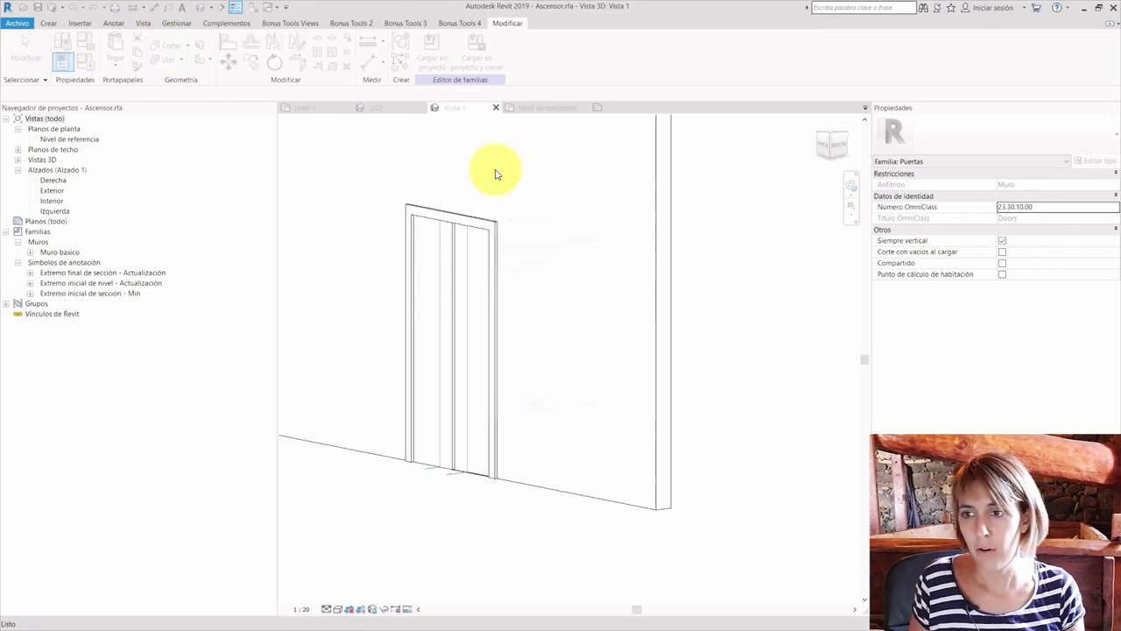
left_click(532, 408)
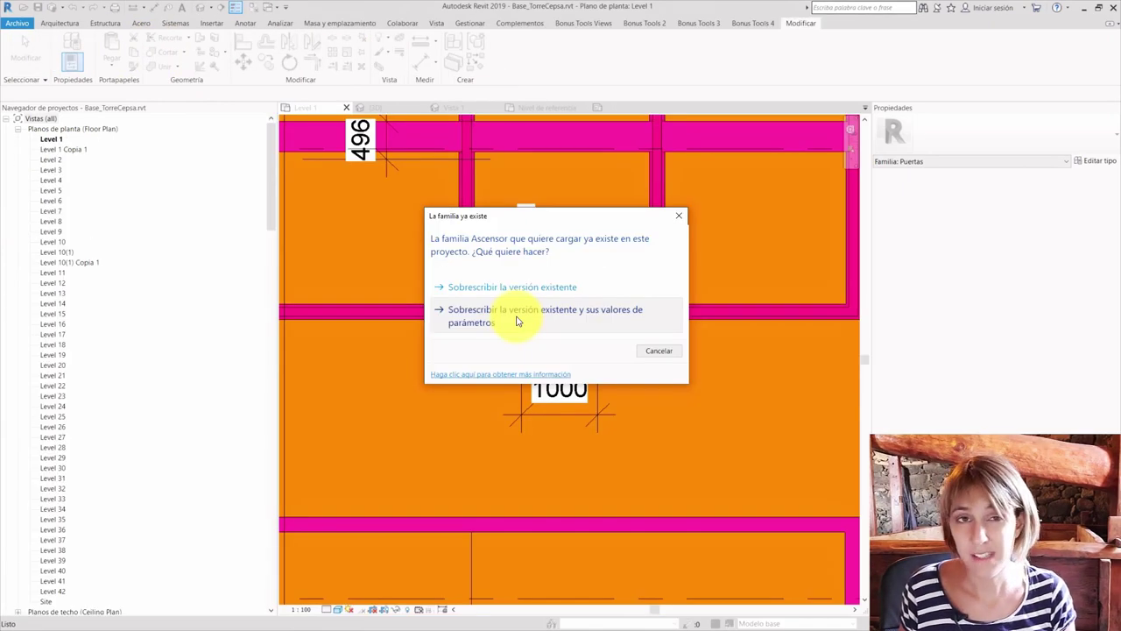
left_click(505, 321)
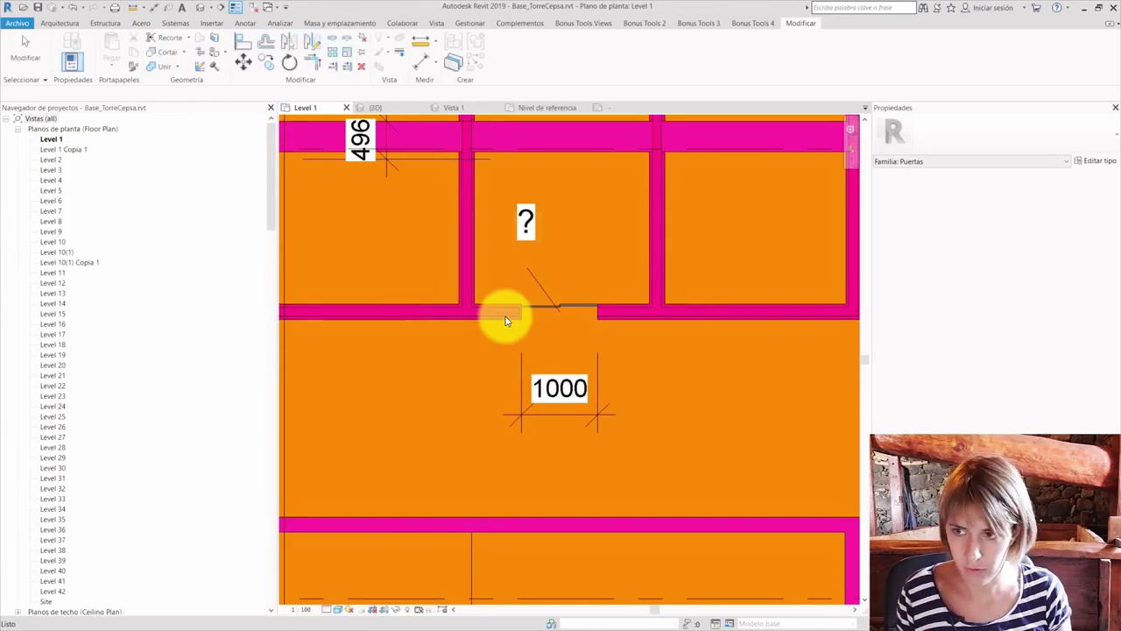
scroll(505, 321, "down", 1)
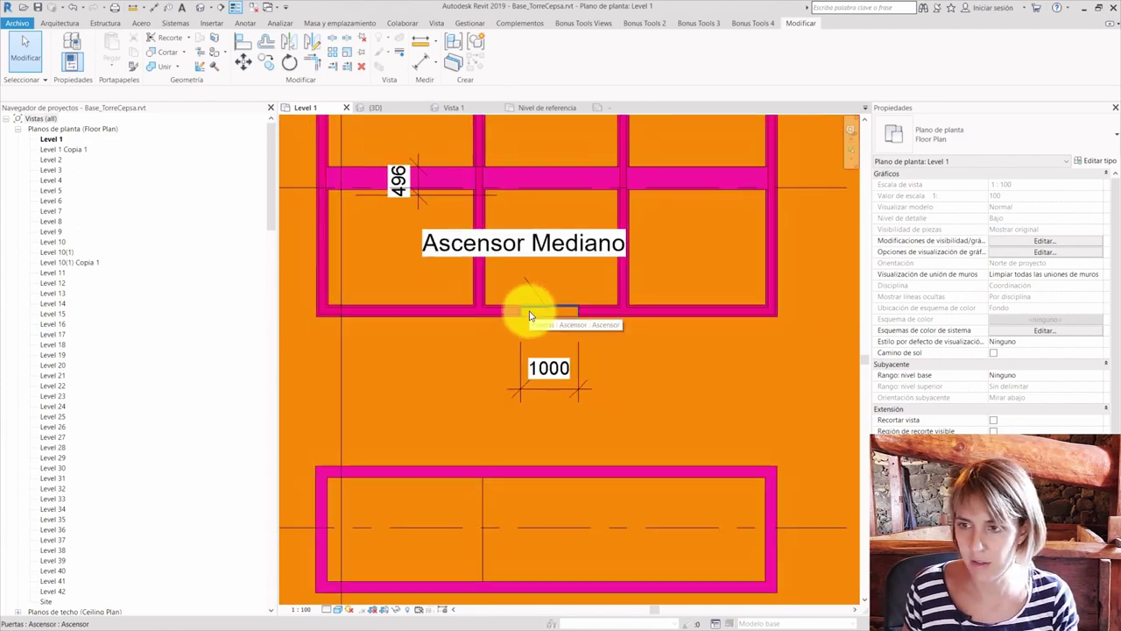
- Set the elevator door's CompletaLongitud to 1600 and zoom to confirm the tag reads Ascensor Grande
left_click(530, 317)
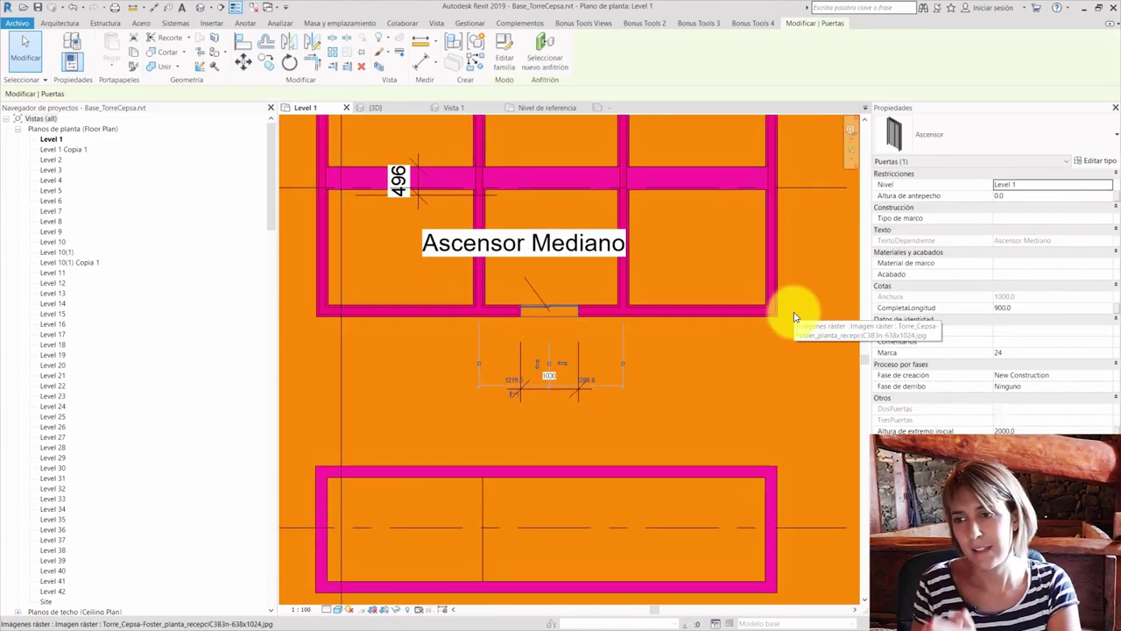
left_click(1048, 306)
type("1600")
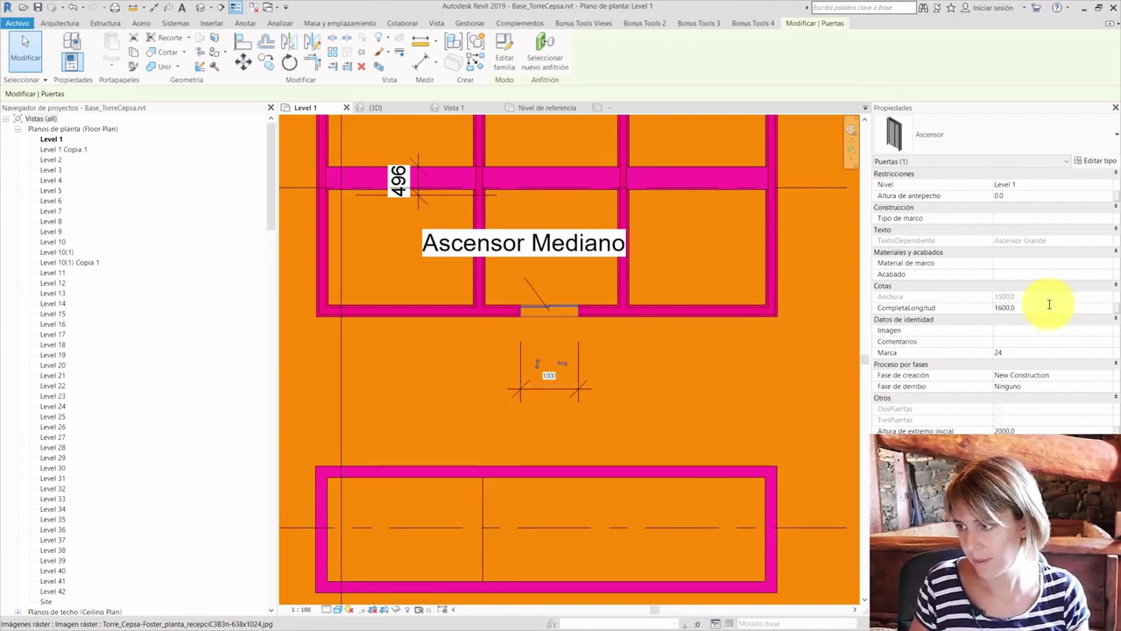
scroll(526, 394, "up", 3)
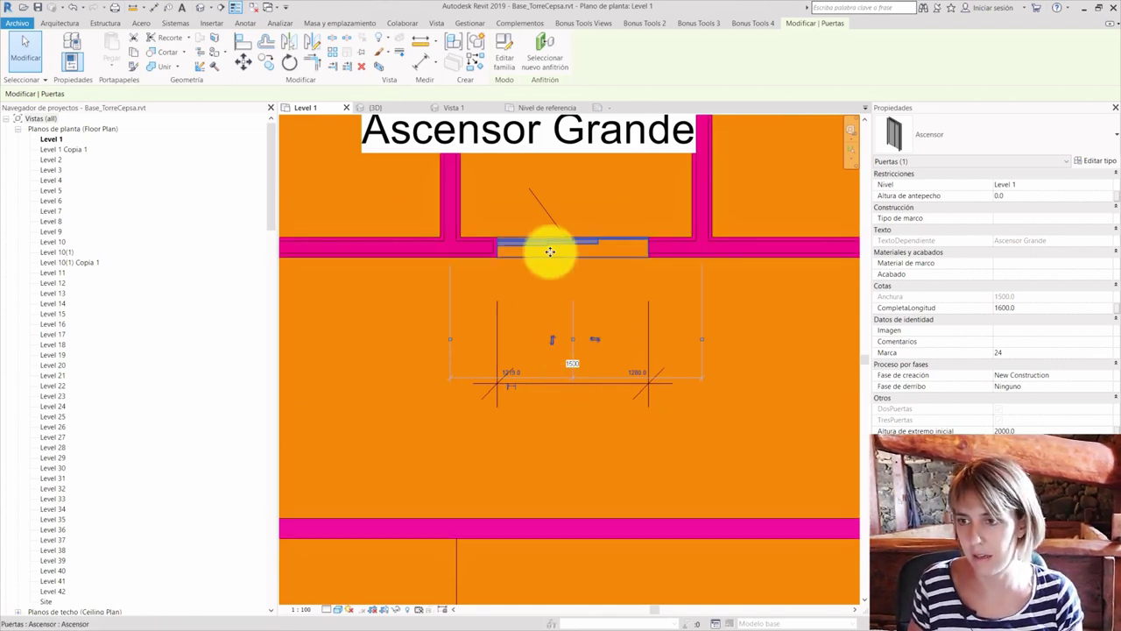
scroll(538, 207, "up", 3)
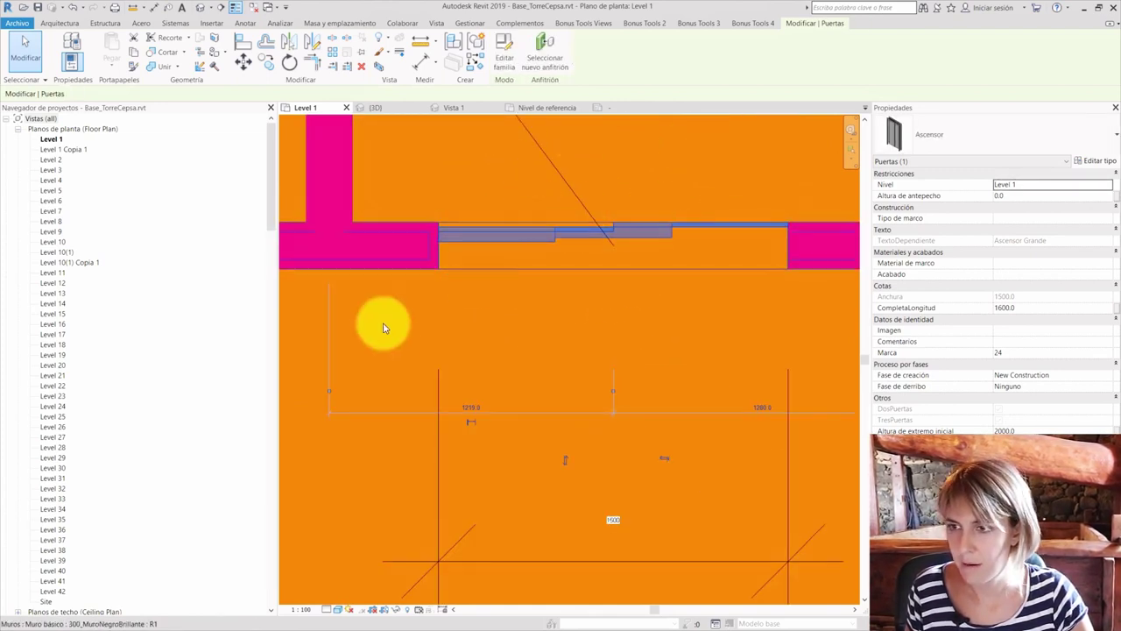
scroll(421, 368, "down", 2)
scroll(634, 430, "down", 2)
scroll(646, 430, "down", 2)
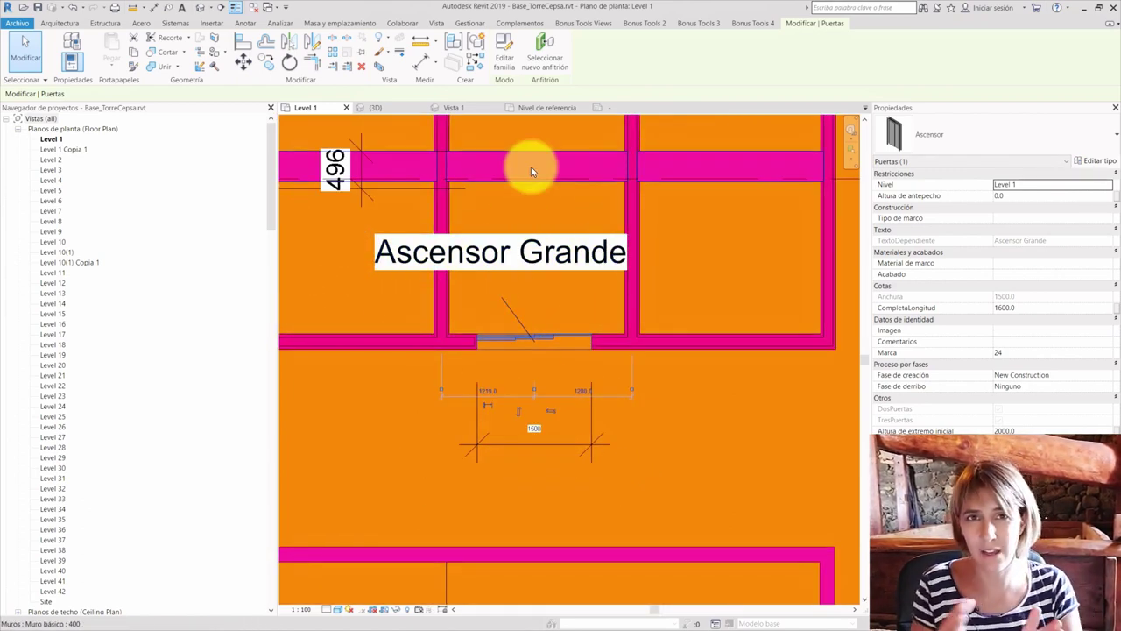
- Reopen the Ascensor family, widen the Family Types table and set CompletaLongitud to 1500
double_click(529, 197)
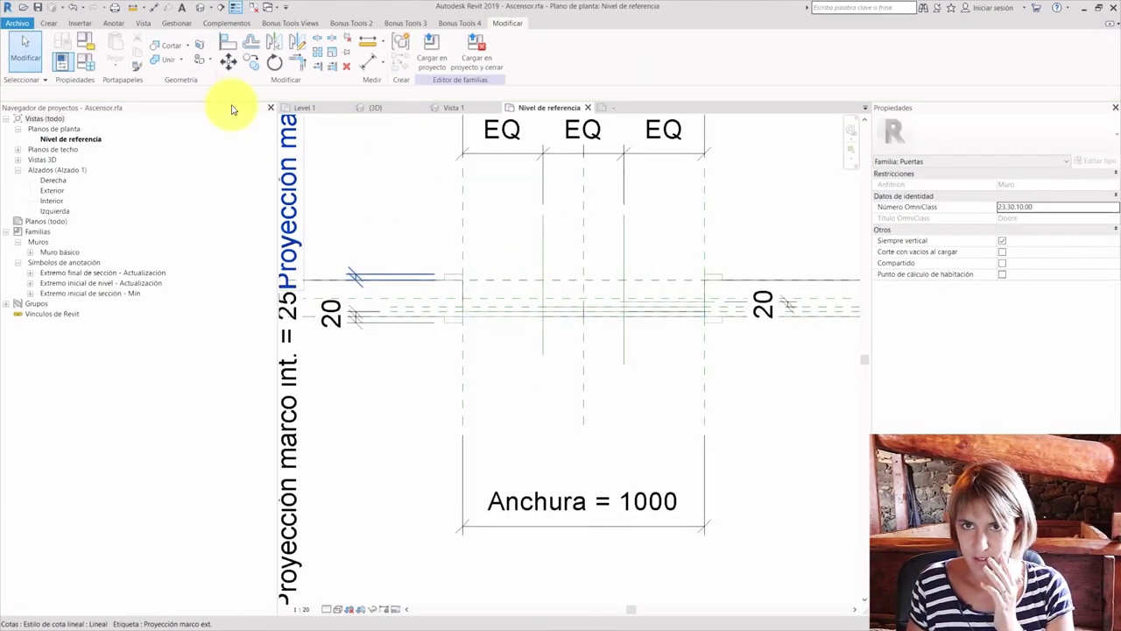
left_click(85, 60)
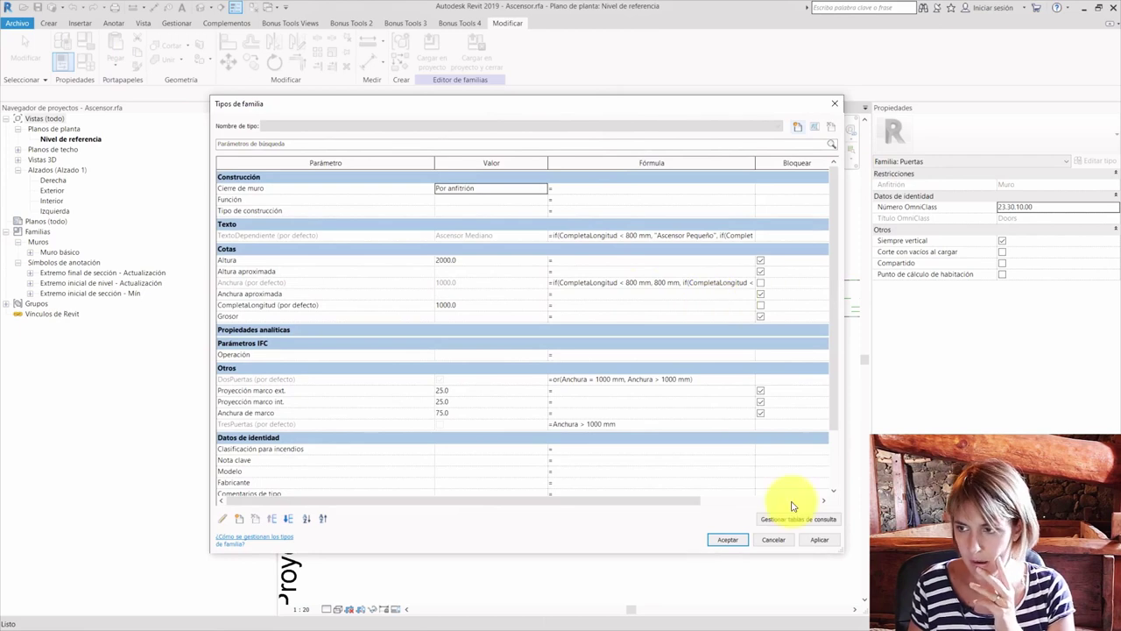
left_click_drag(843, 553, 1074, 554)
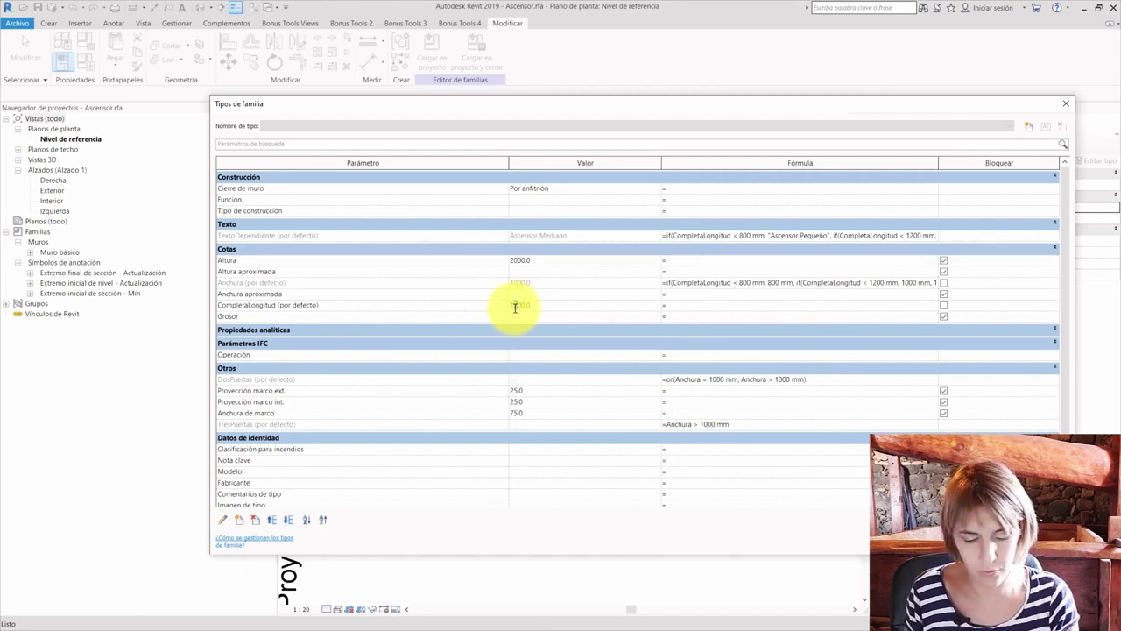
key("Tab")
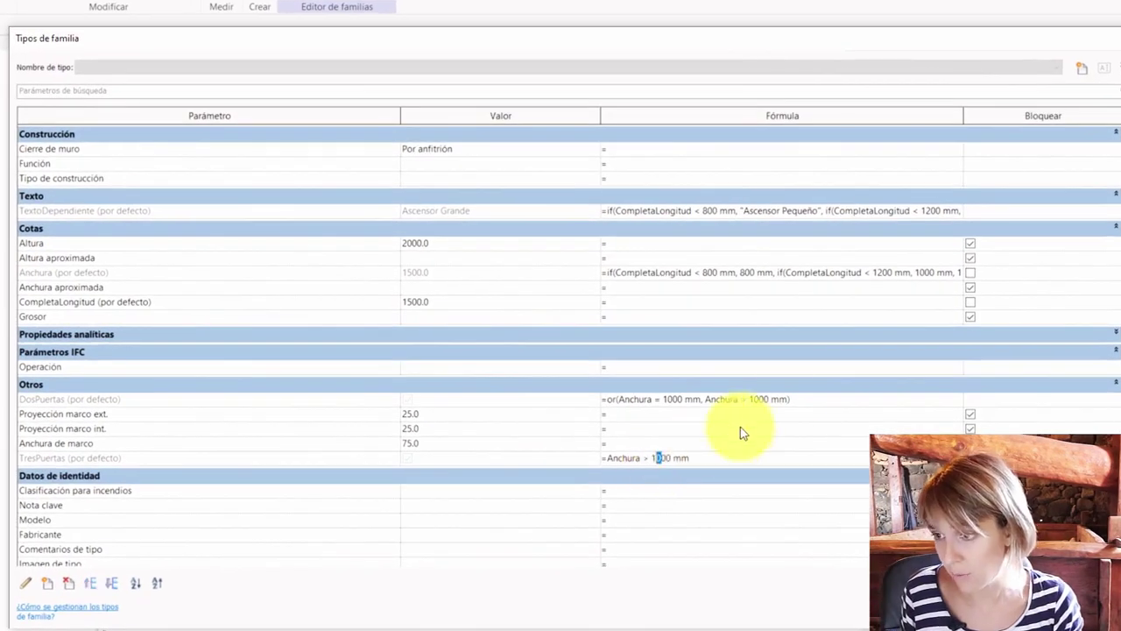
- Set TresPuertas to or(Anchura = 1500 mm, Anchura > 1500 mm) by adapting the DosPuertas formula
left_click(814, 399)
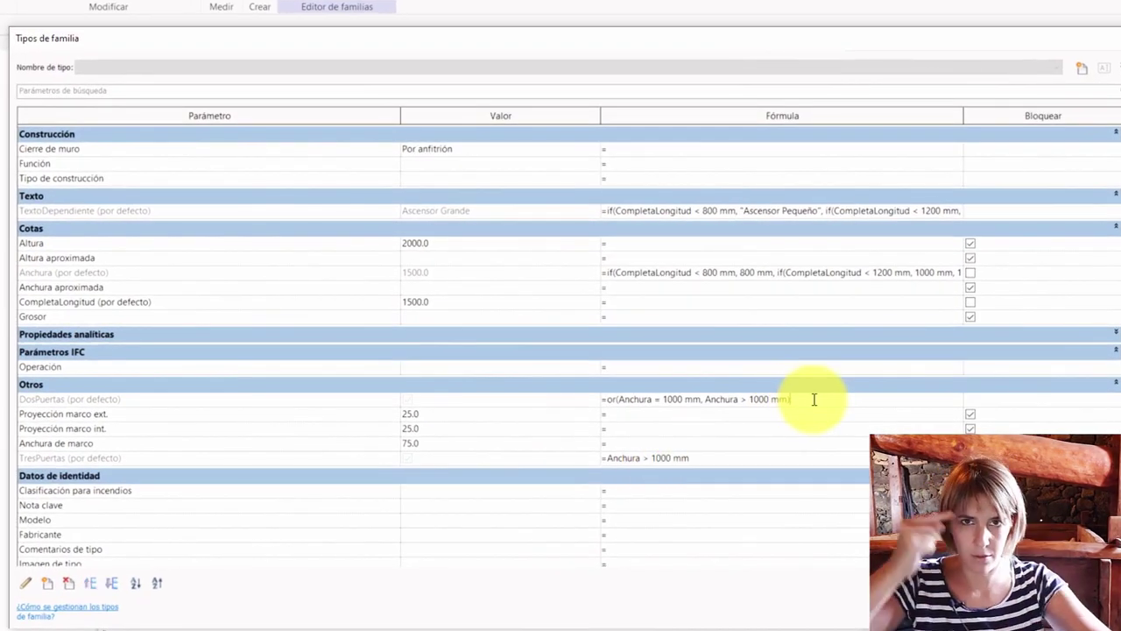
left_click_drag(814, 400, 576, 390)
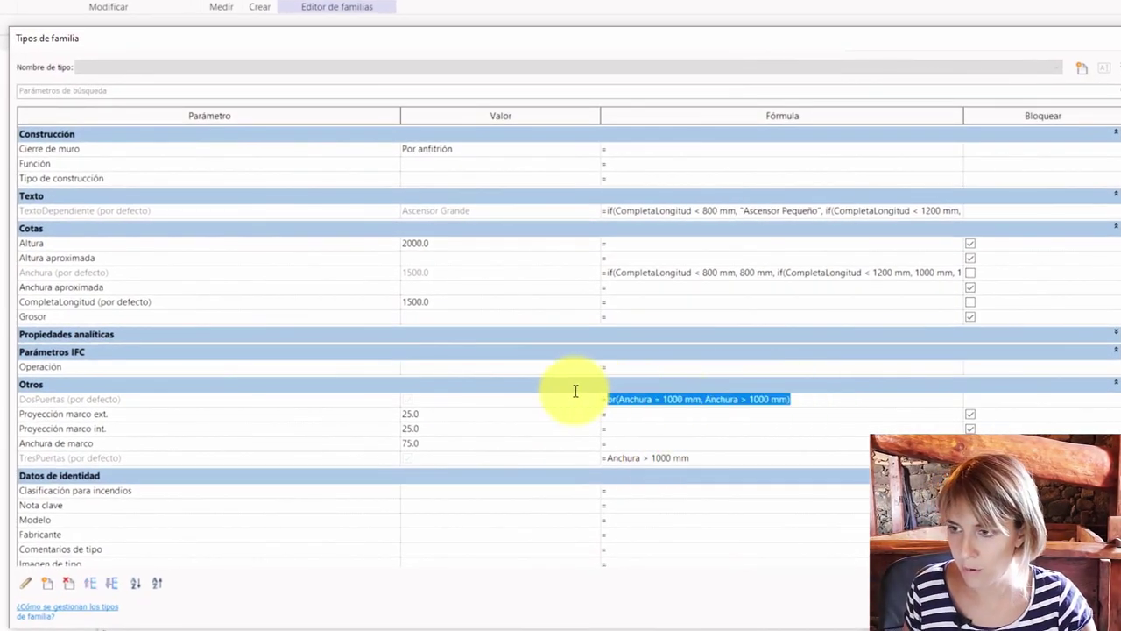
key("ctrl+c")
left_click(666, 457)
key("ctrl+v")
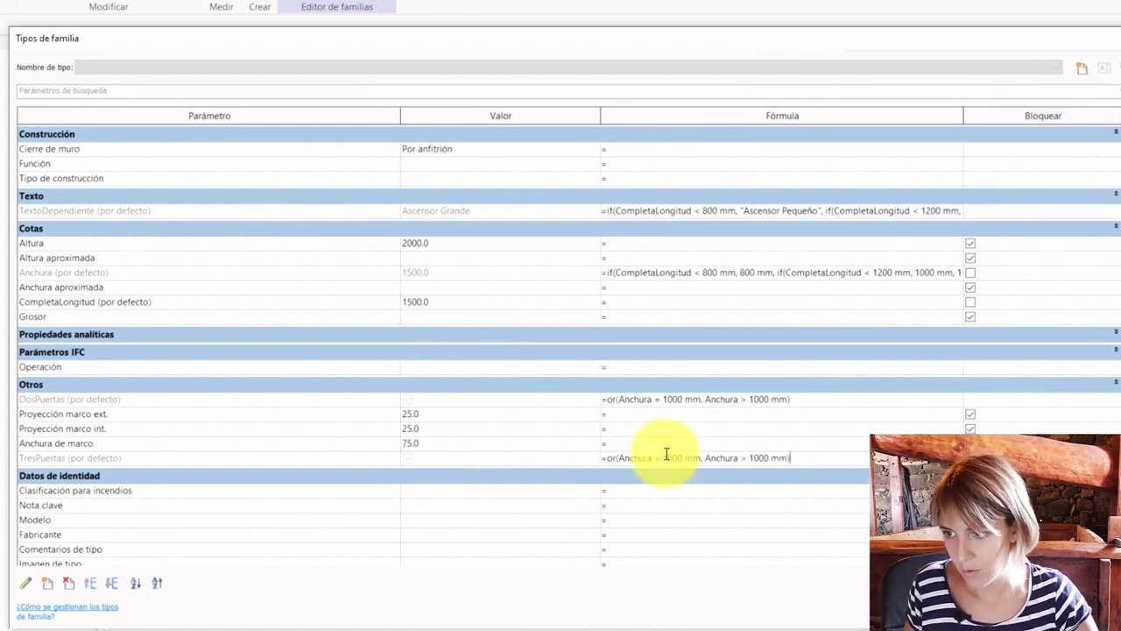
double_click(673, 456)
type("1500")
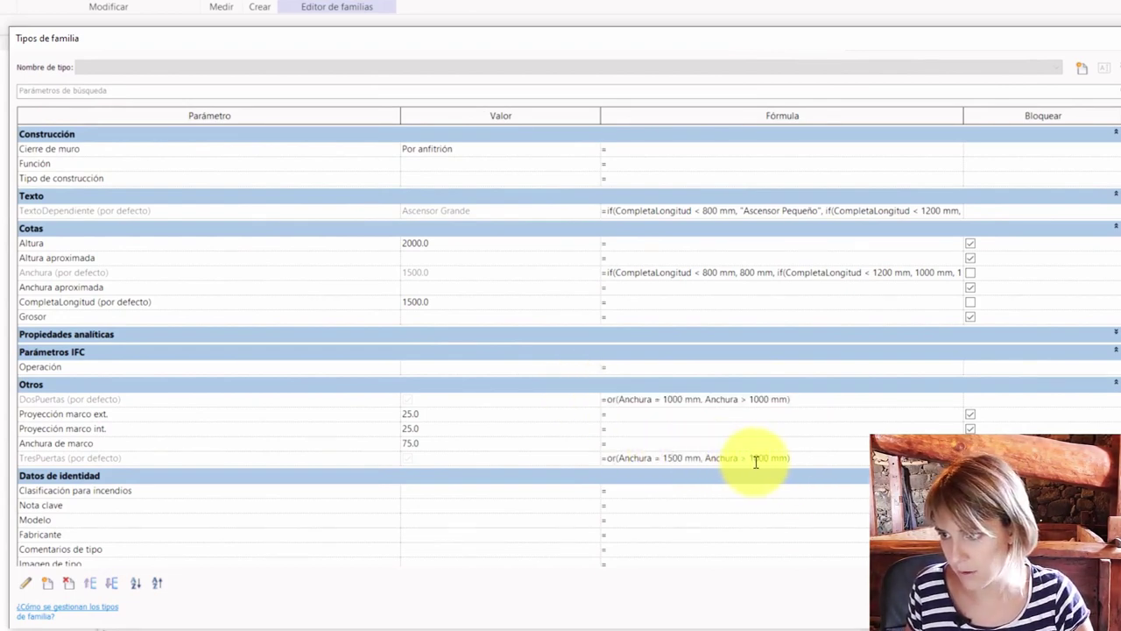
- Change the DosPuertas formula to Anchura < 1500 mm
left_click(818, 398)
type("Anchura<")
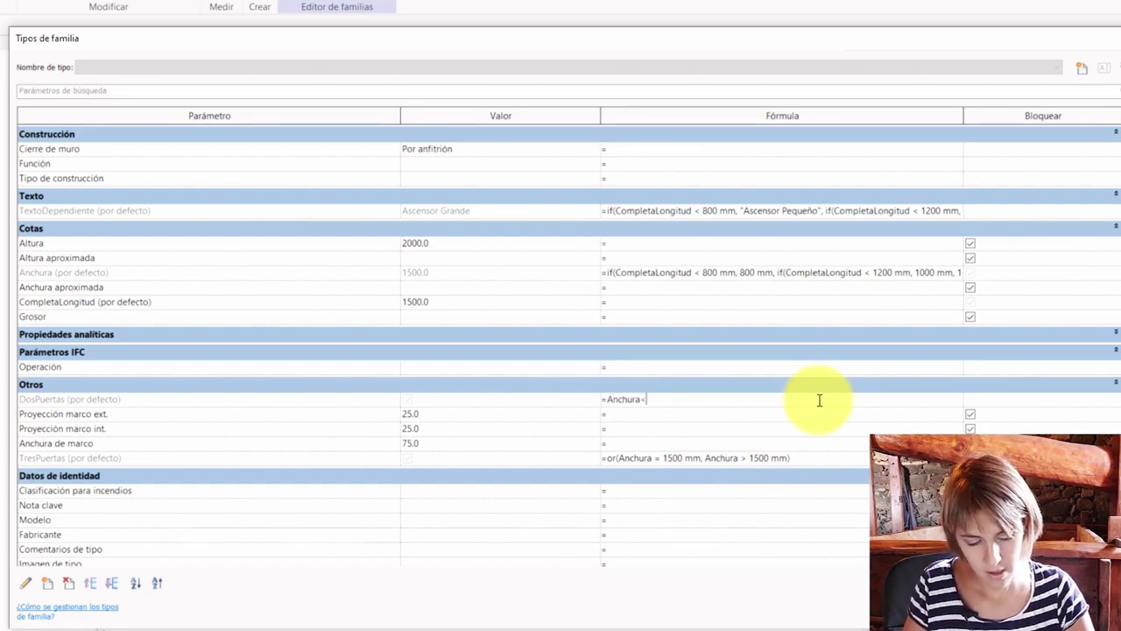
type("00mm")
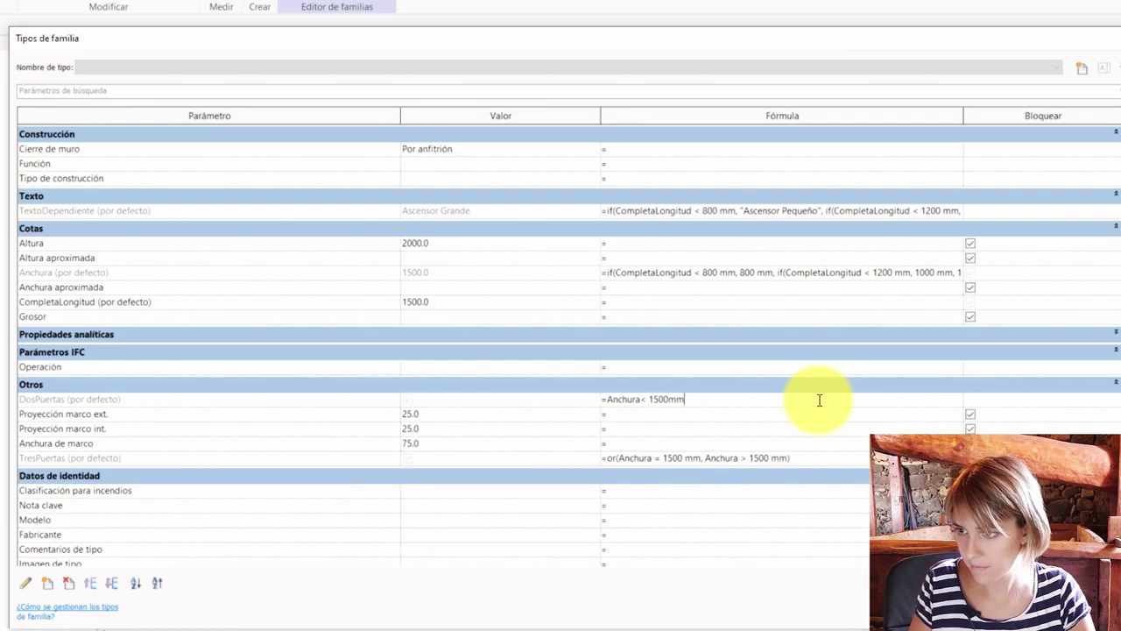
key("Return")
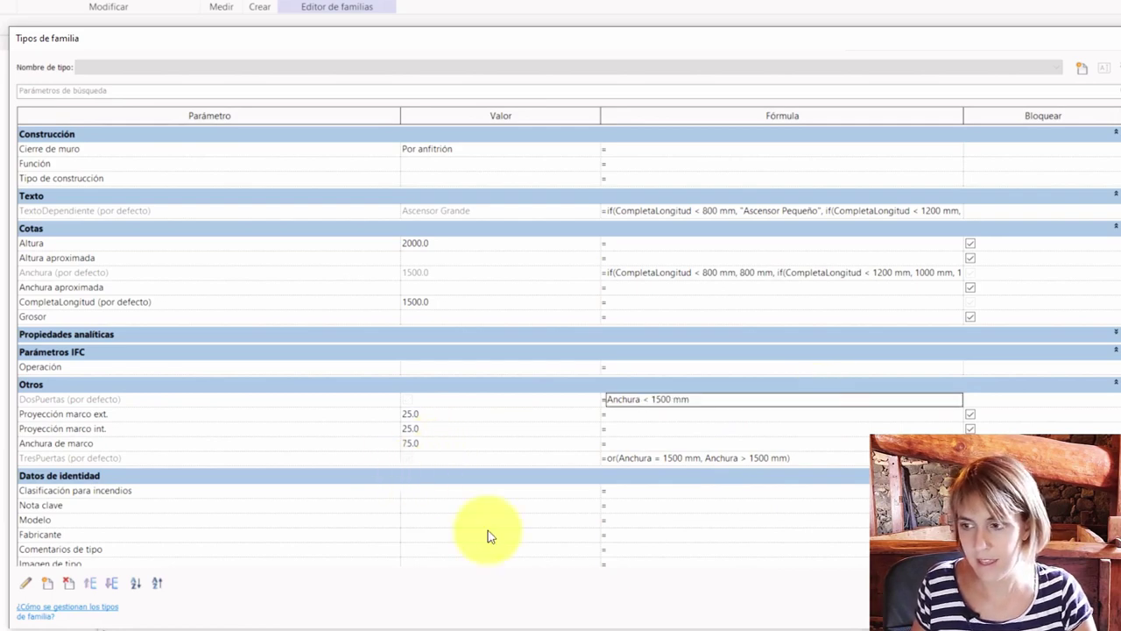
- Reload the corrected Ascensor family into Base_TorreCepsa and clear the Level 1 door's CompletaLongitud value
key("Return")
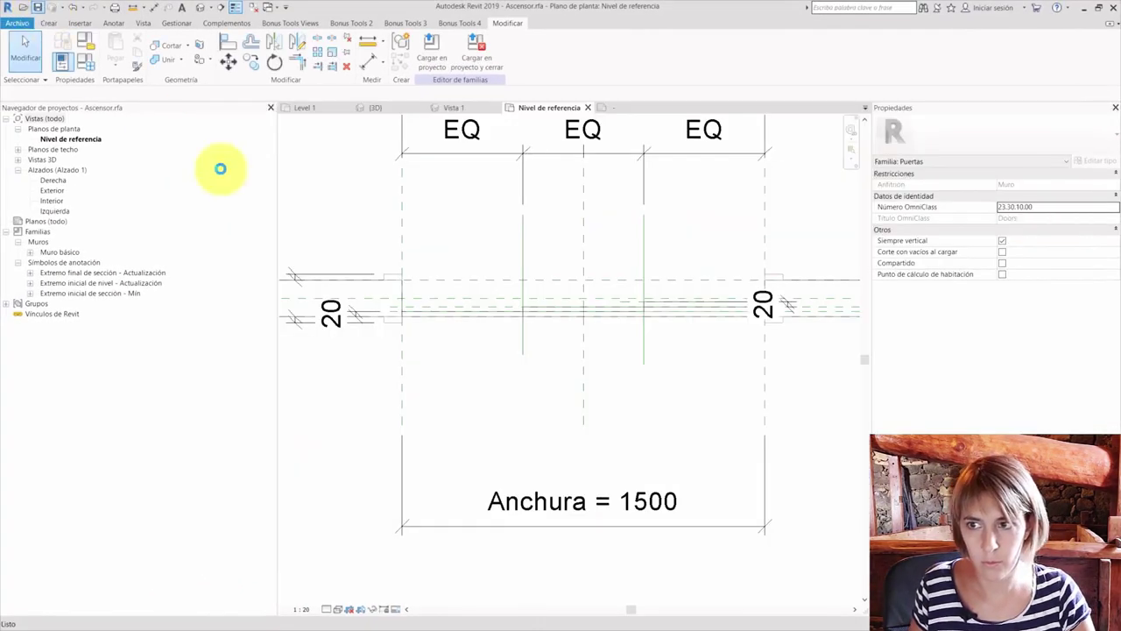
left_click(436, 67)
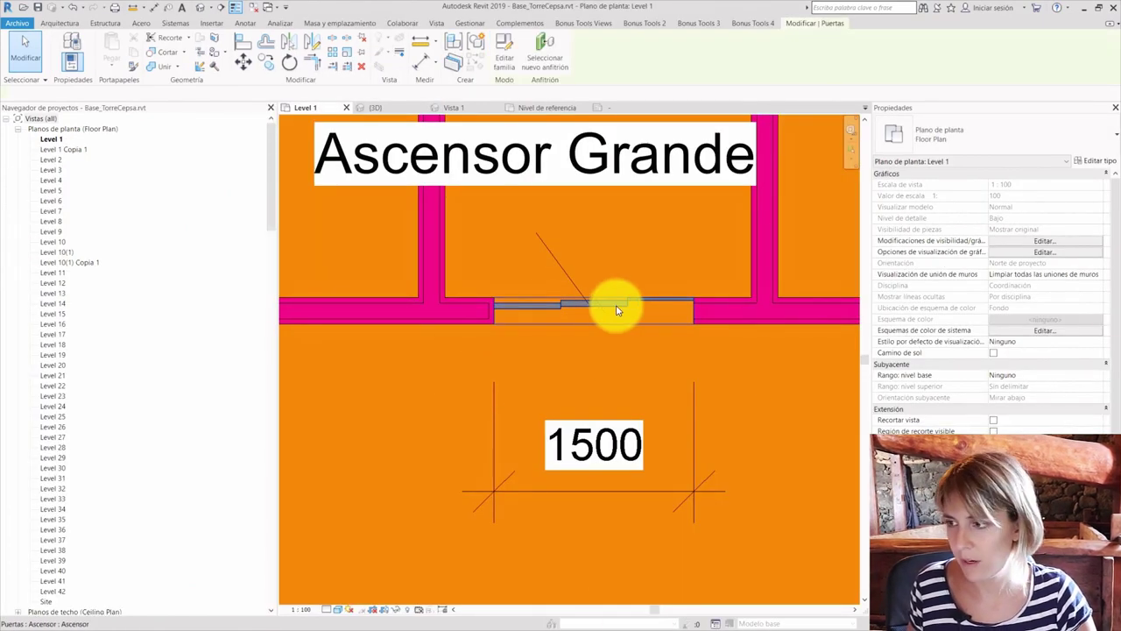
left_click(611, 309)
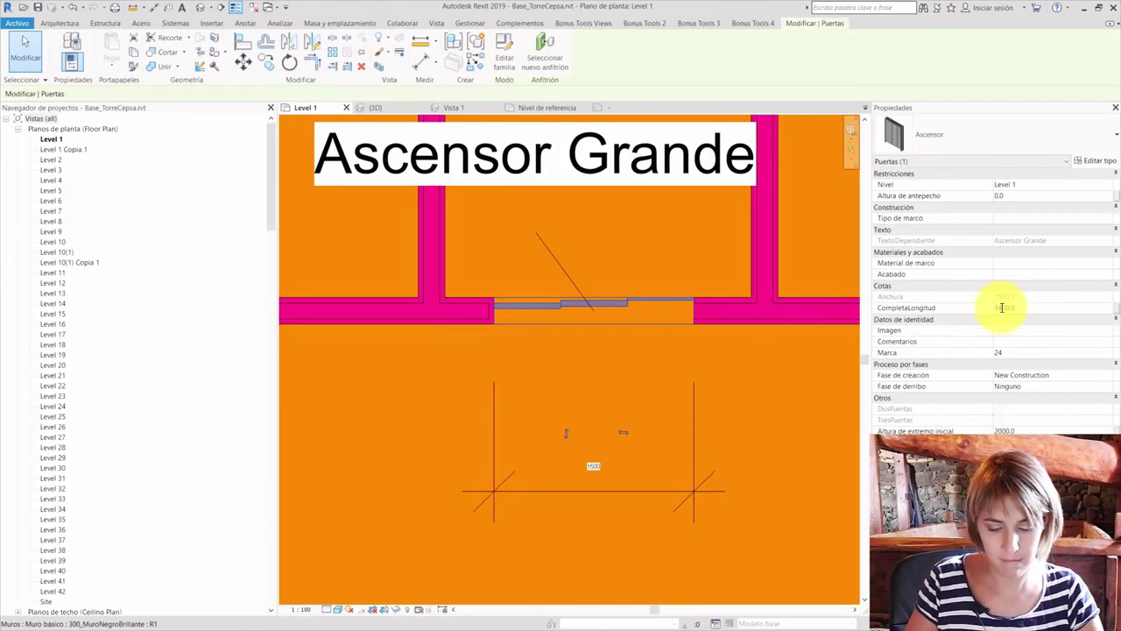
key("BackSpace")
key("BackSpace")
key("BackSpace")
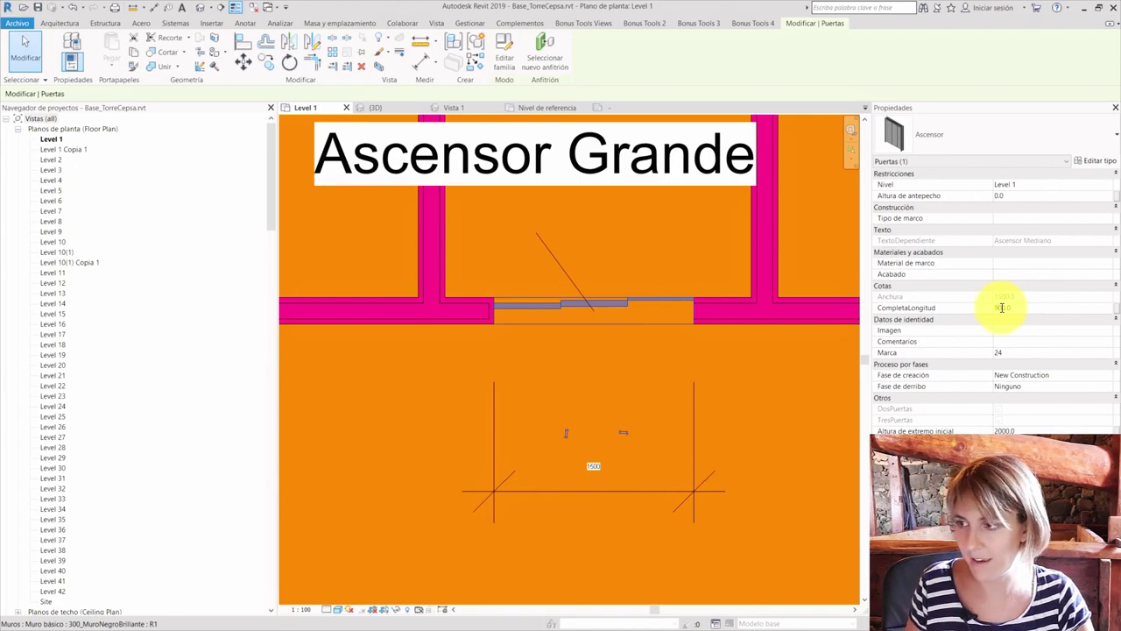